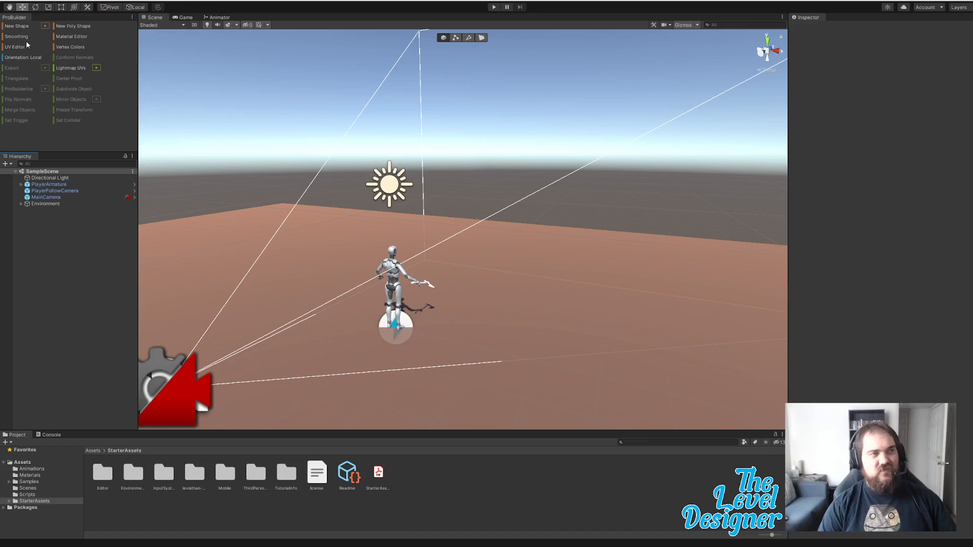
- Undock and close the ProBuilder window, and narrow the Hierarchy to enlarge the Scene view
left_click(132, 18)
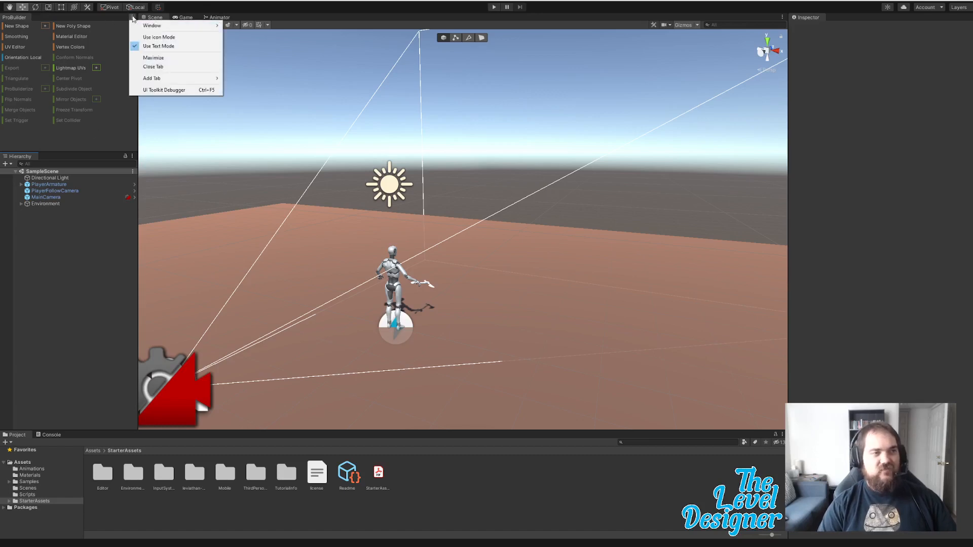
mouse_move(150, 25)
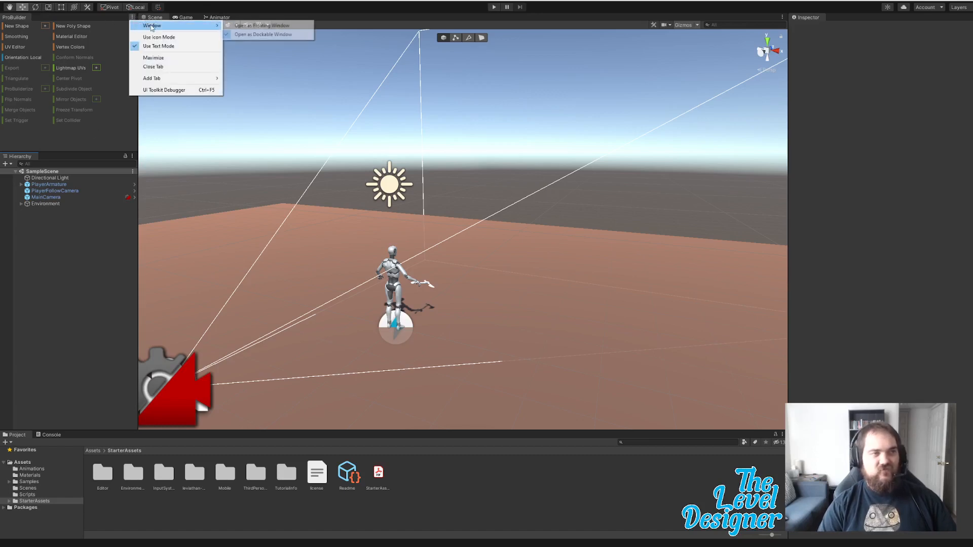
left_click(107, 18)
left_click_drag(15, 18, 241, 102)
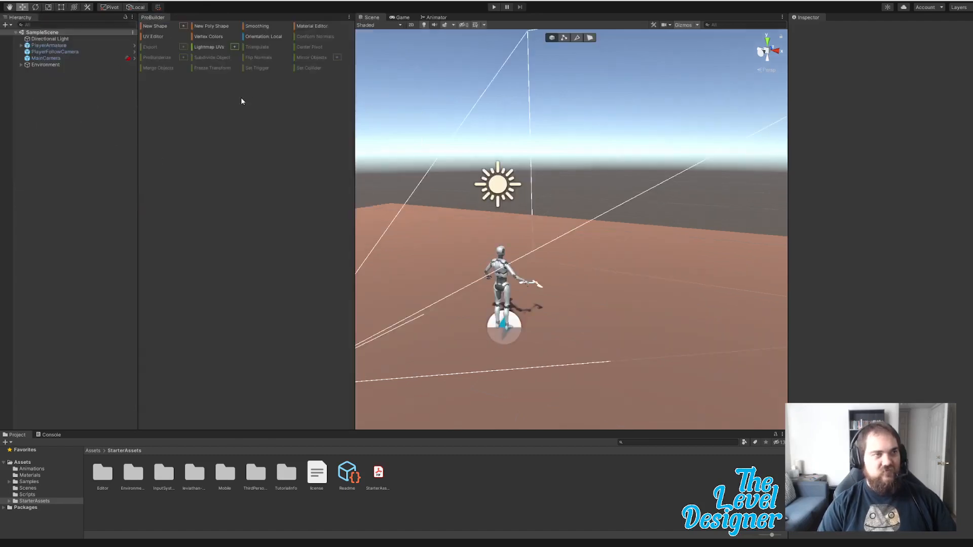
left_click_drag(152, 18, 177, 127)
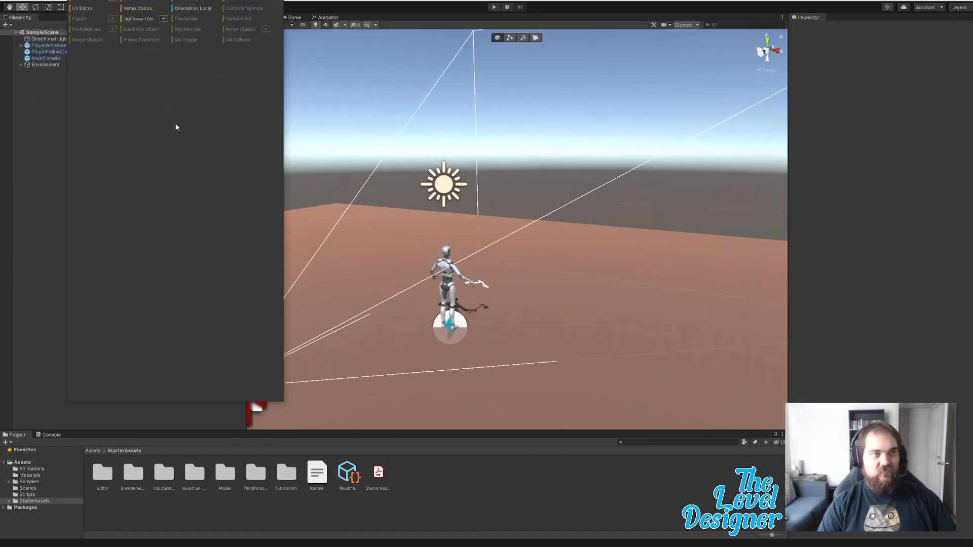
left_click(277, 1)
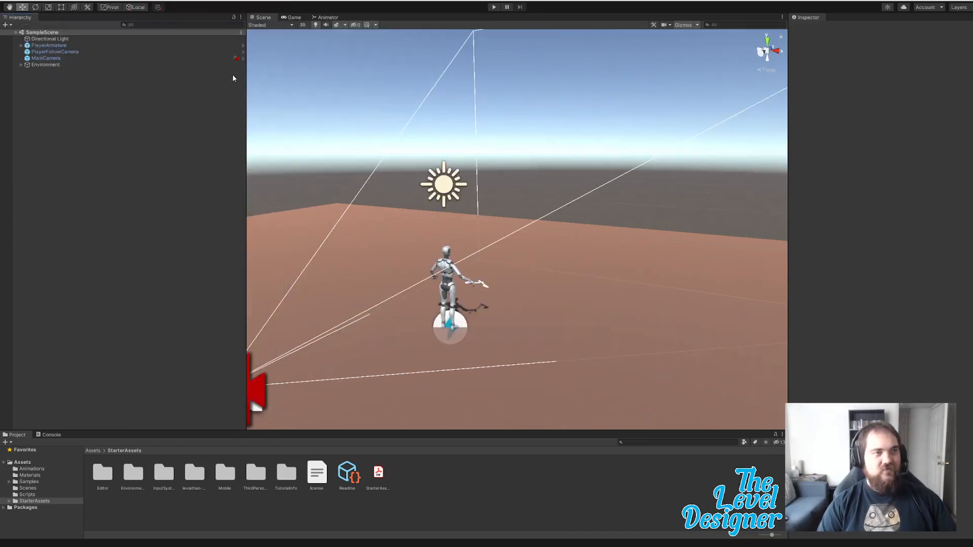
left_click_drag(246, 104, 111, 104)
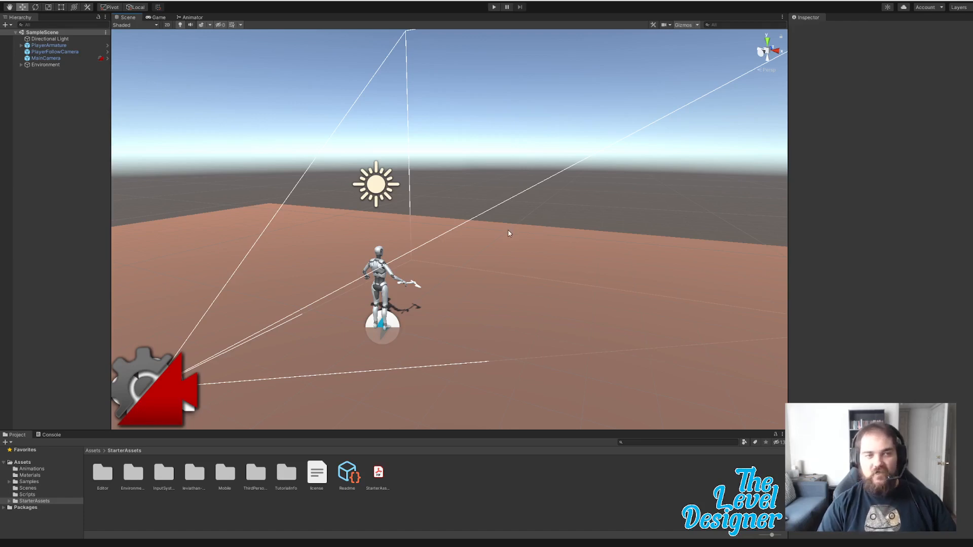
- Add a standard 3D cube as a child of the Environment object
right_click_drag(508, 233, 442, 233)
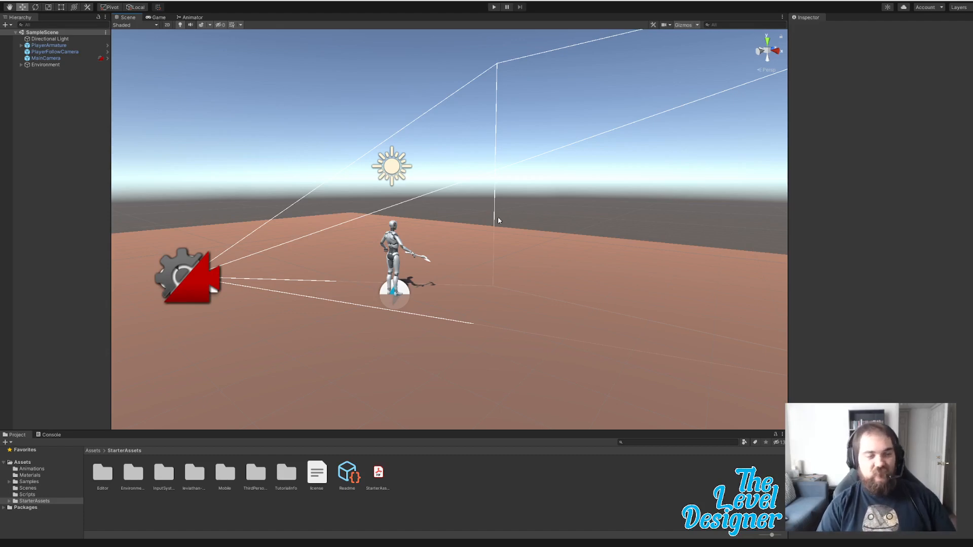
left_click(20, 65)
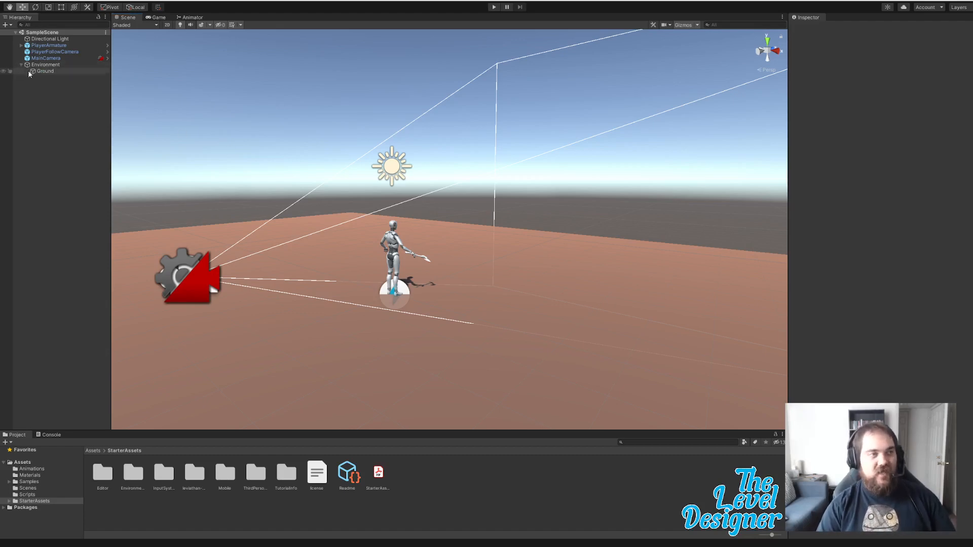
left_click(45, 65)
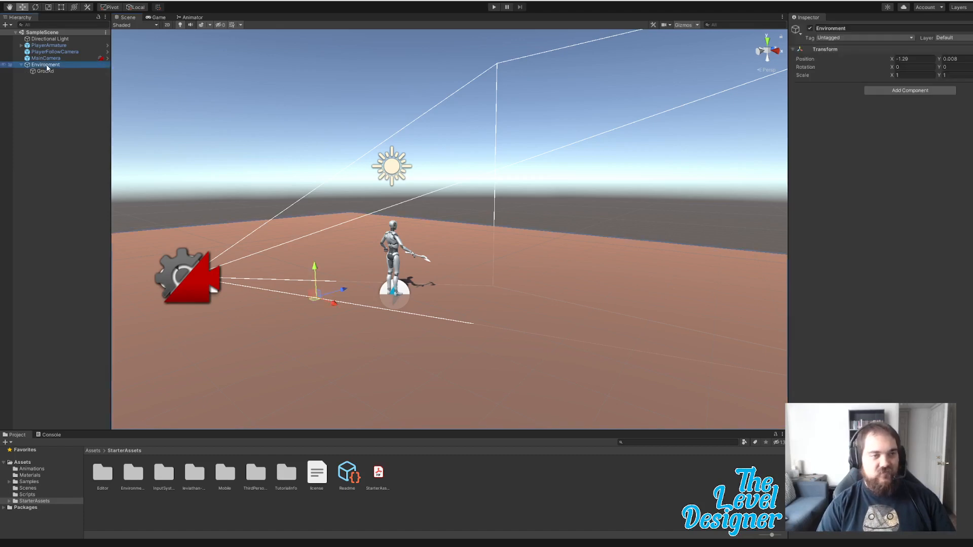
right_click(47, 68)
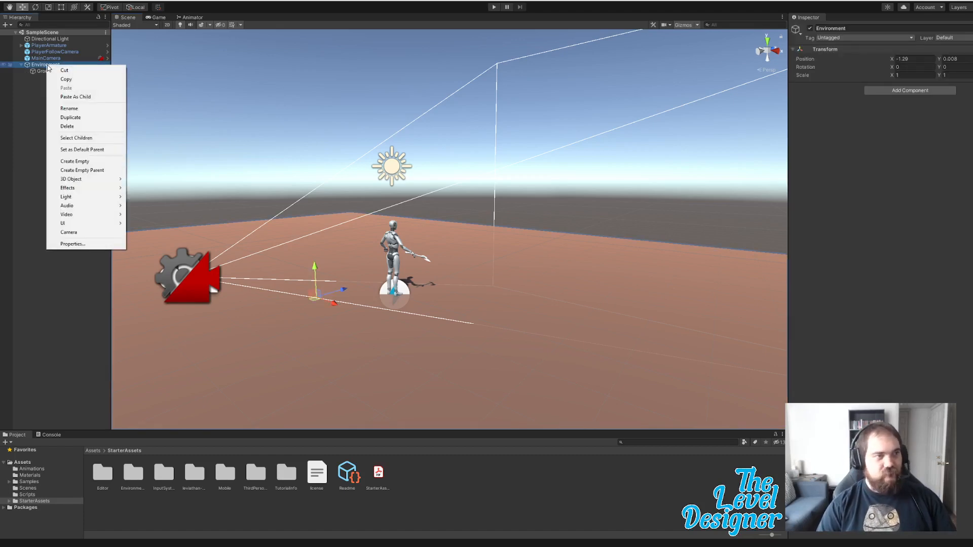
left_click(31, 102)
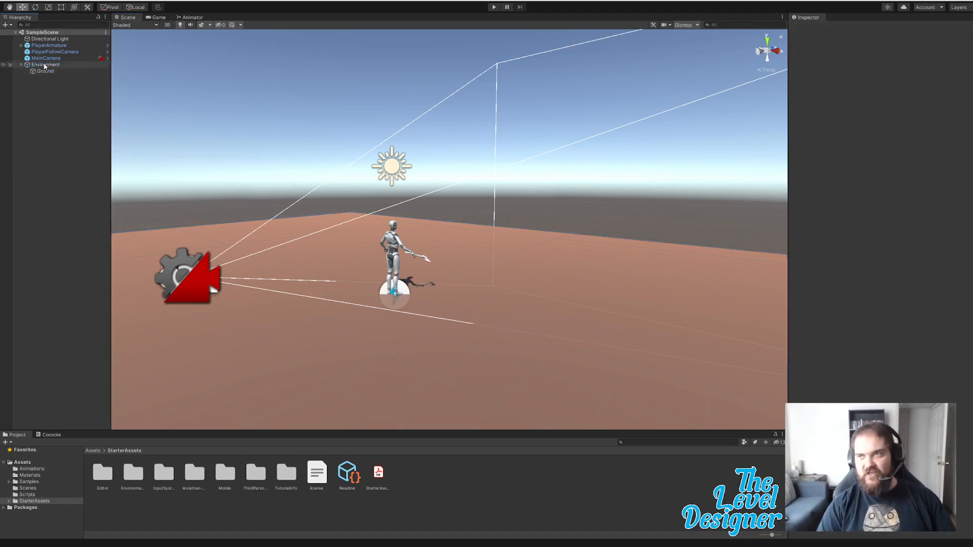
right_click(44, 67)
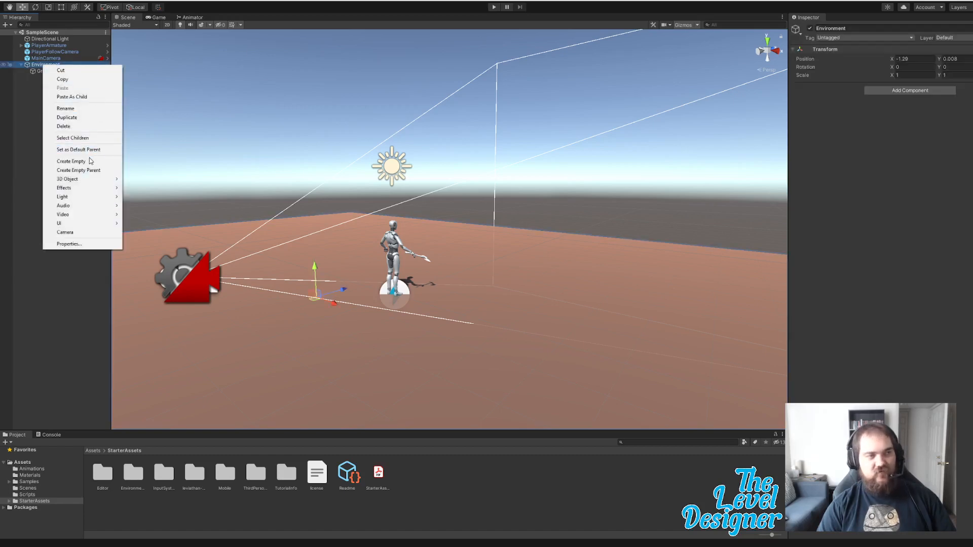
mouse_move(91, 184)
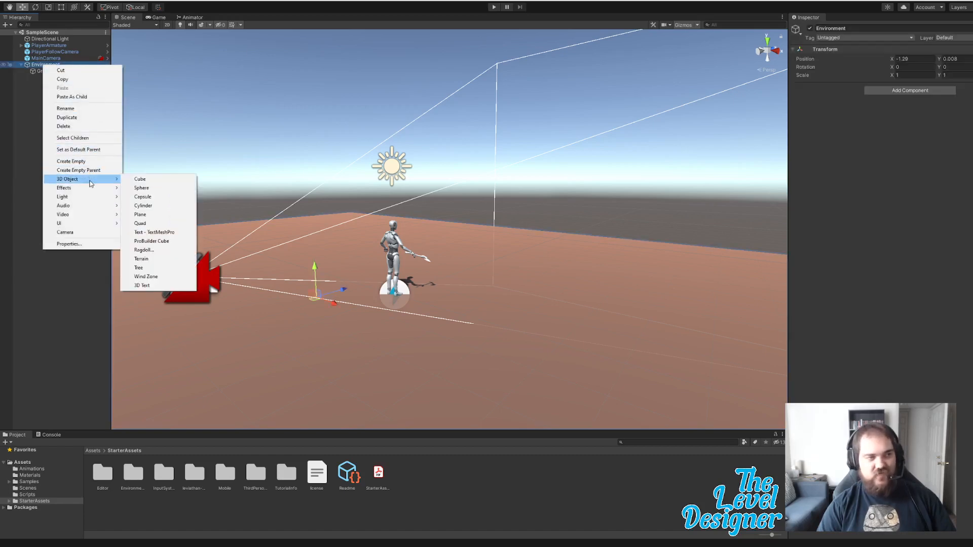
left_click(140, 180)
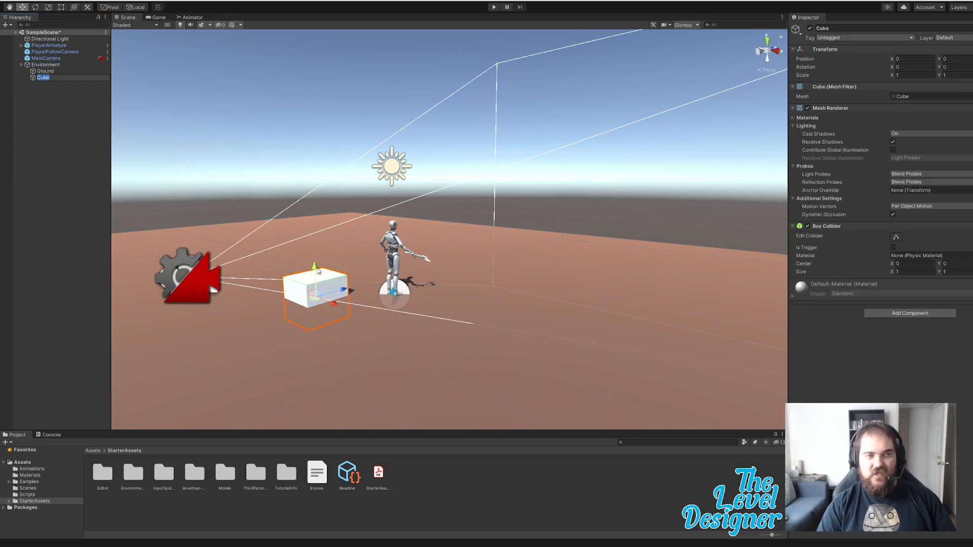
- Move the cube away from the character and up to about Y 0.51, and delete it from the scene
left_click_drag(315, 267, 443, 249)
key("w")
right_click_drag(526, 248, 479, 254)
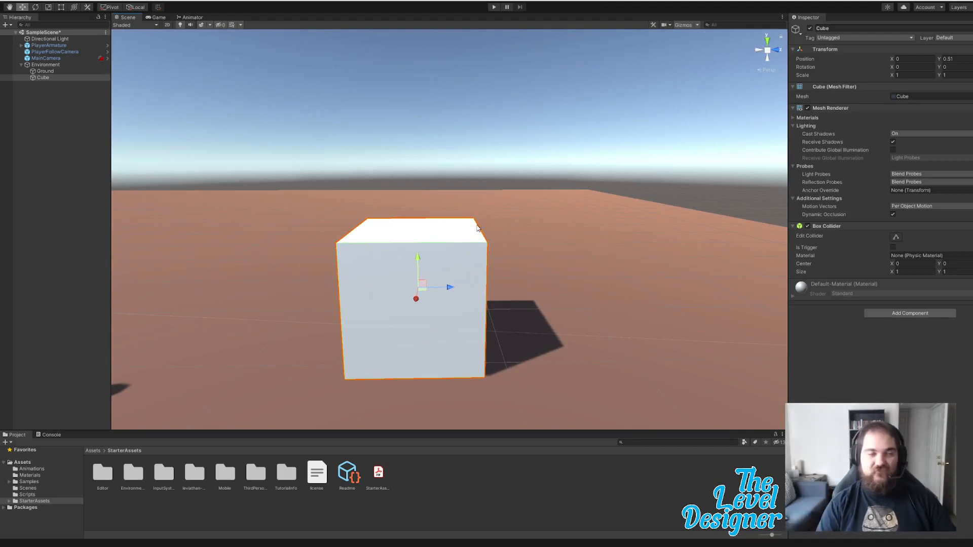
left_click_drag(601, 213, 617, 226, "alt")
scroll(617, 226, "down", 8)
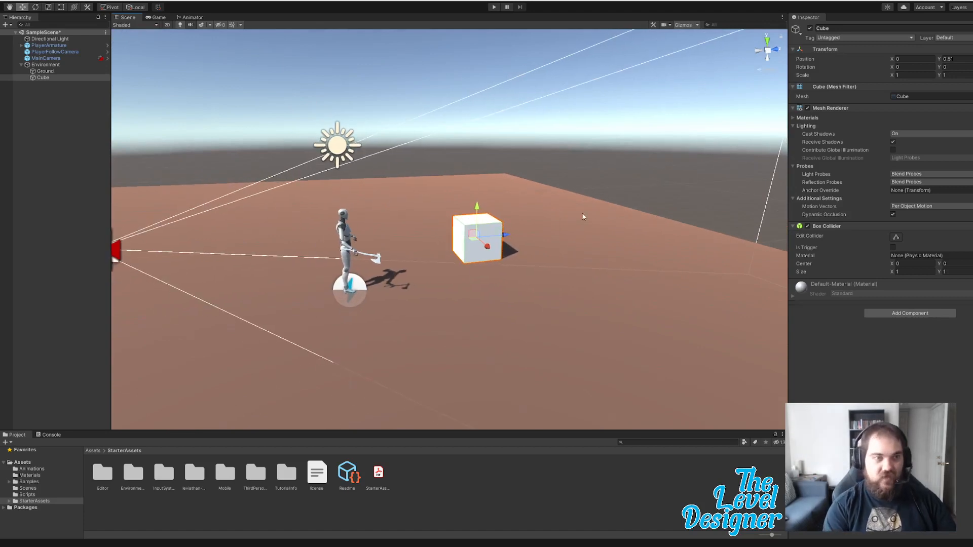
key("Delete")
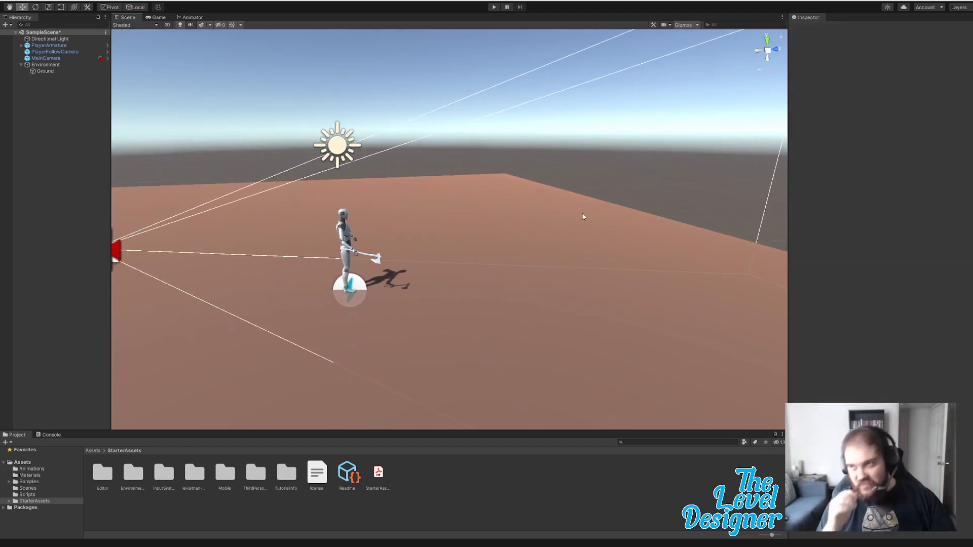
- Open the Package Manager and view the My Assets packages before switching back to the Unity Registry
left_click(199, 1)
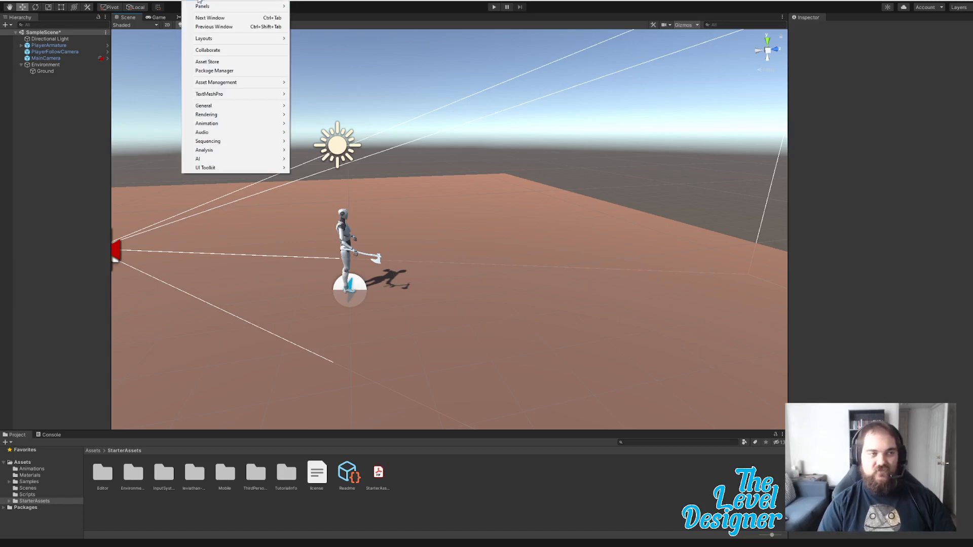
left_click(223, 74)
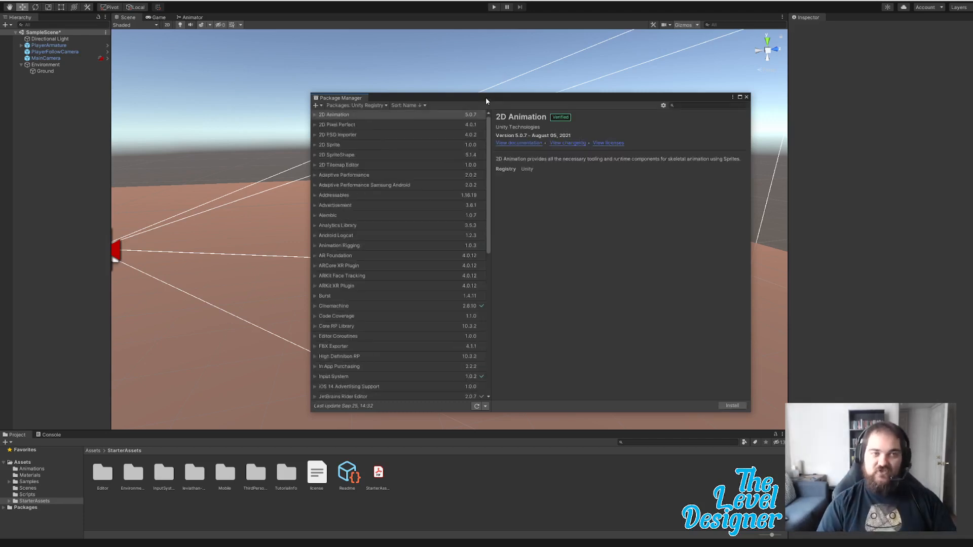
left_click_drag(486, 98, 465, 75)
left_click(333, 85)
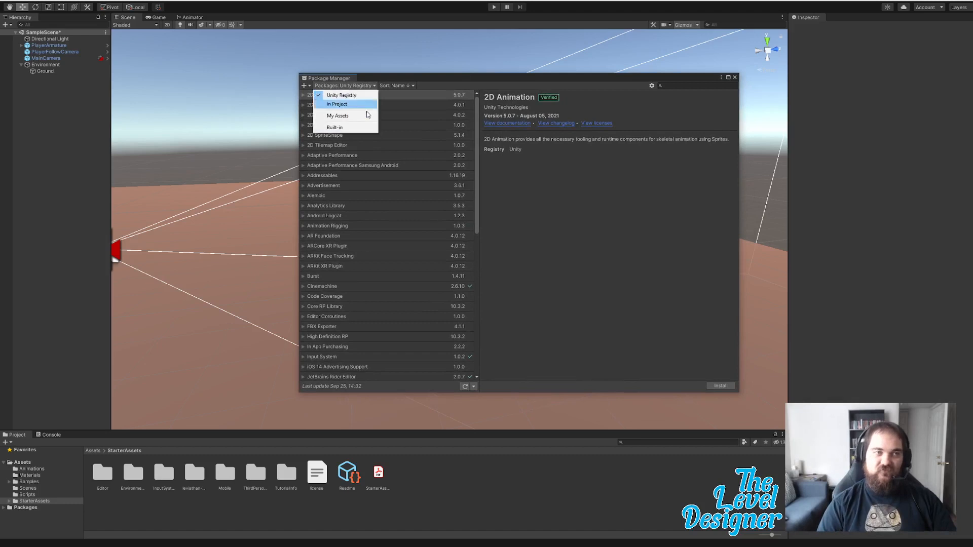
left_click(349, 116)
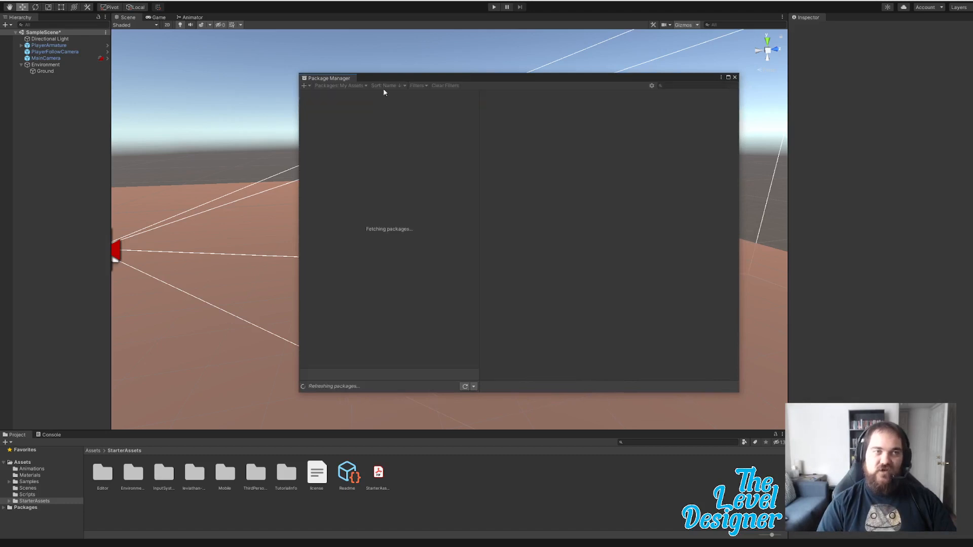
left_click(349, 86)
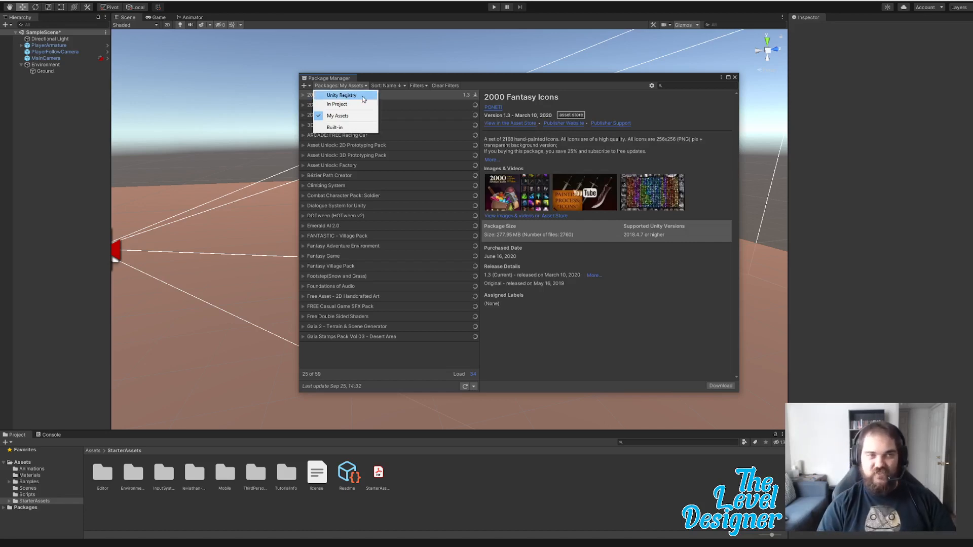
left_click(342, 95)
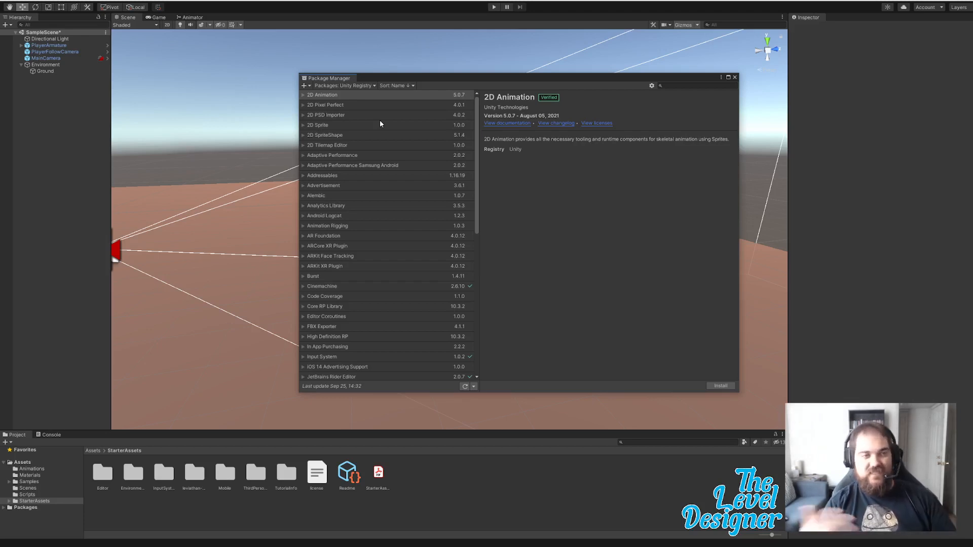
- Examine the ProBuilder package's details and installed version in the Unity Registry, and close the Package Manager
scroll(375, 199, "down", 10)
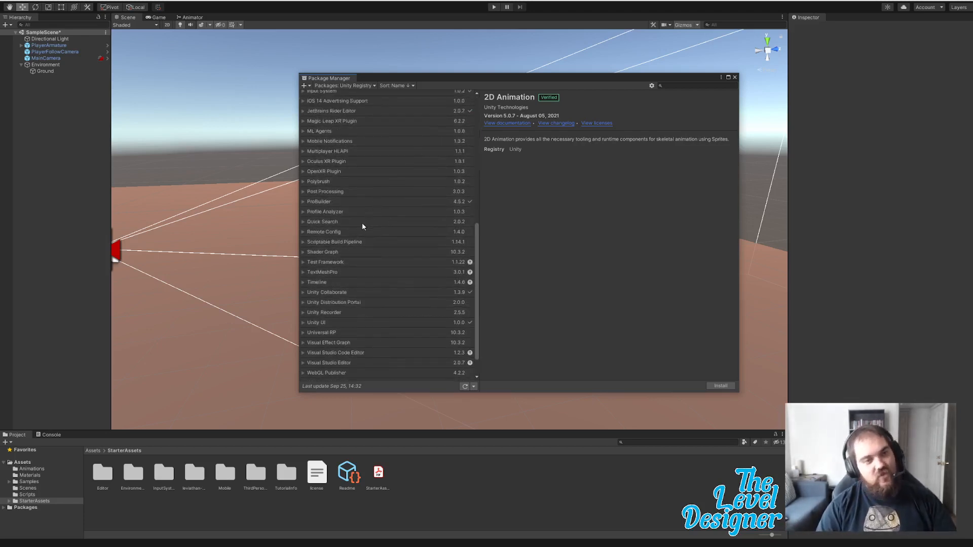
left_click(303, 202)
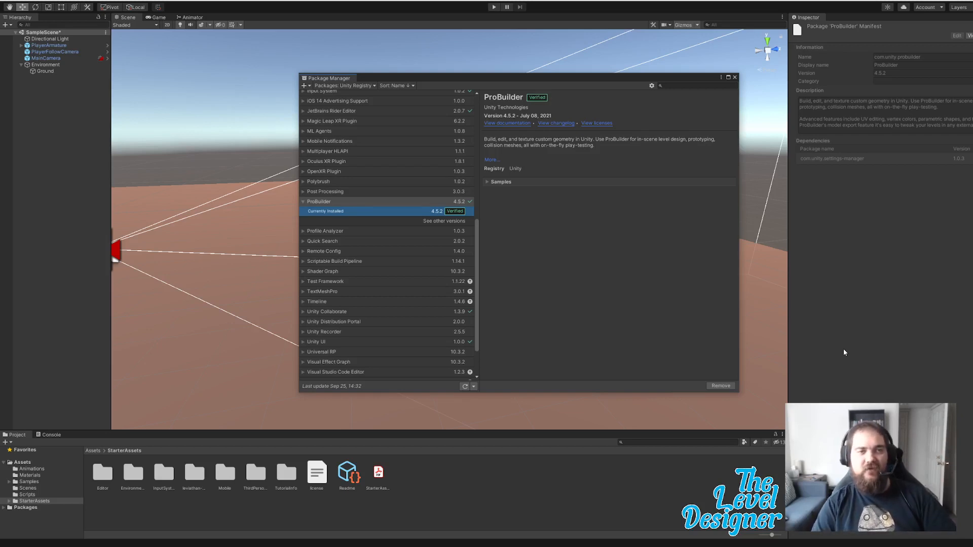
left_click(735, 77)
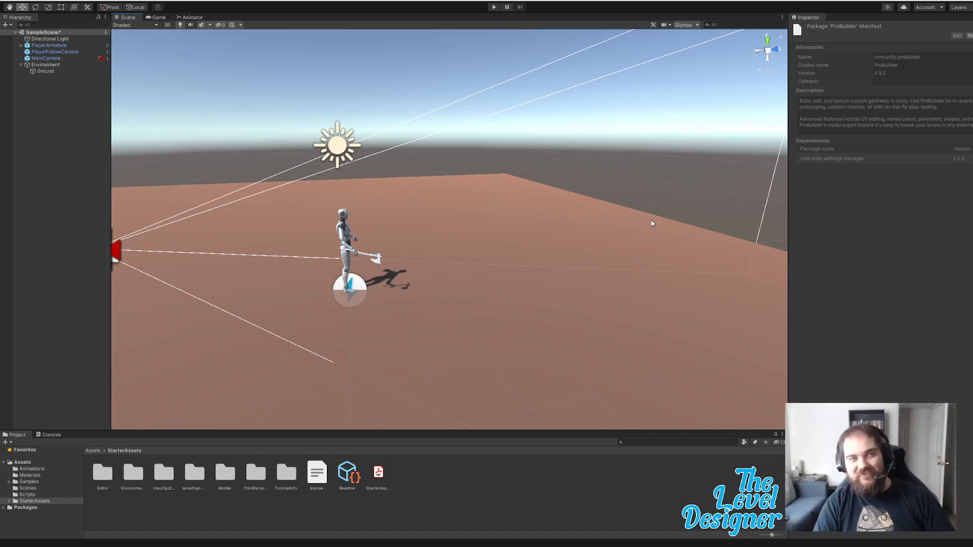
right_click(43, 65)
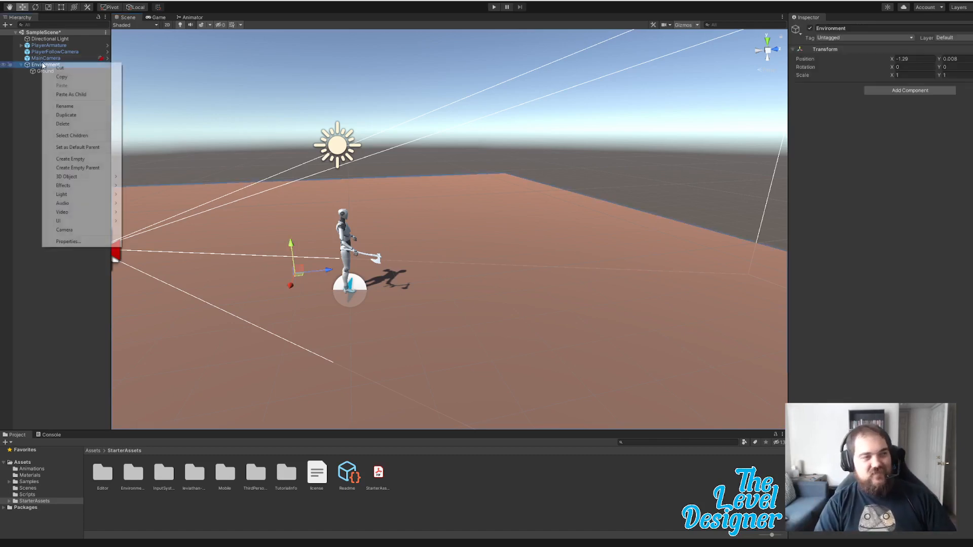
left_click(54, 306)
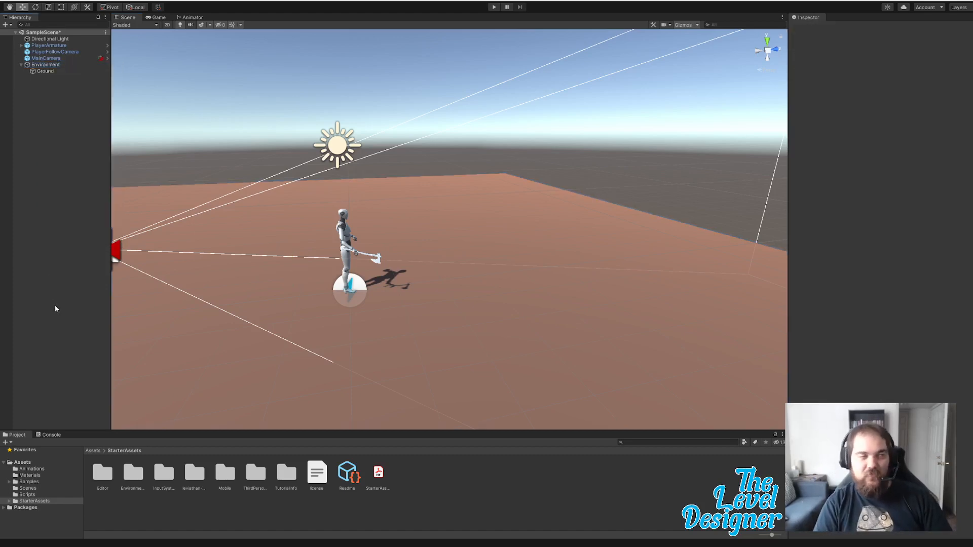
left_click(197, 3)
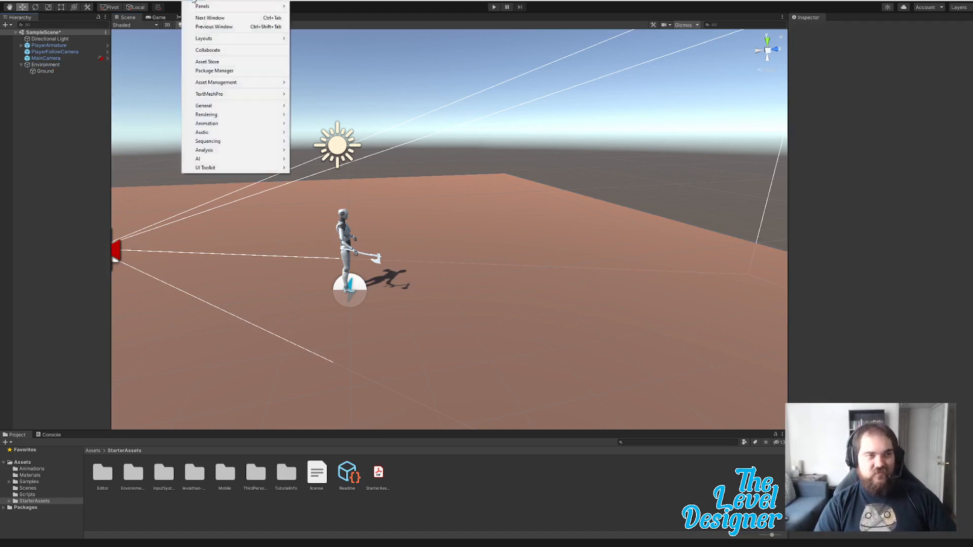
mouse_move(174, 1)
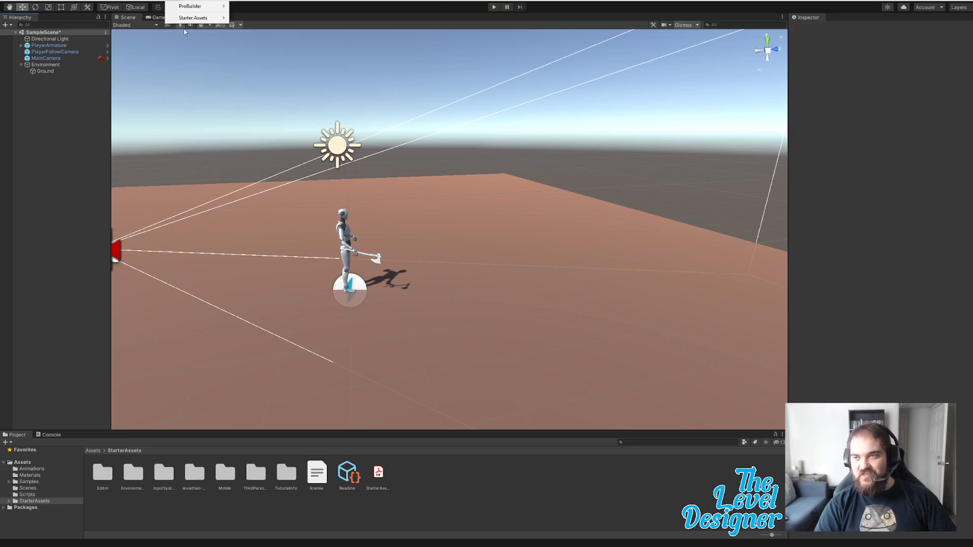
key("Escape")
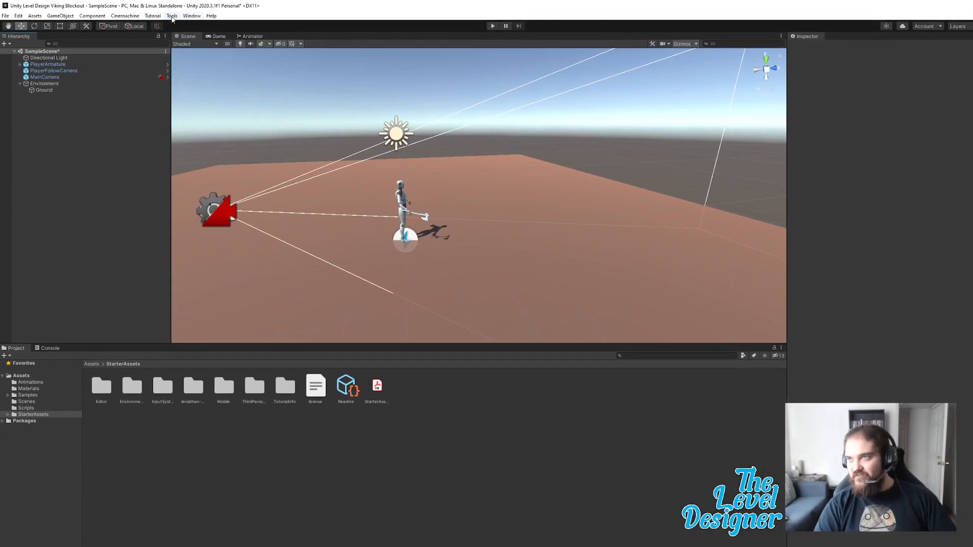
- Open the ProBuilder window as a floating window over the editor
left_click(196, 16)
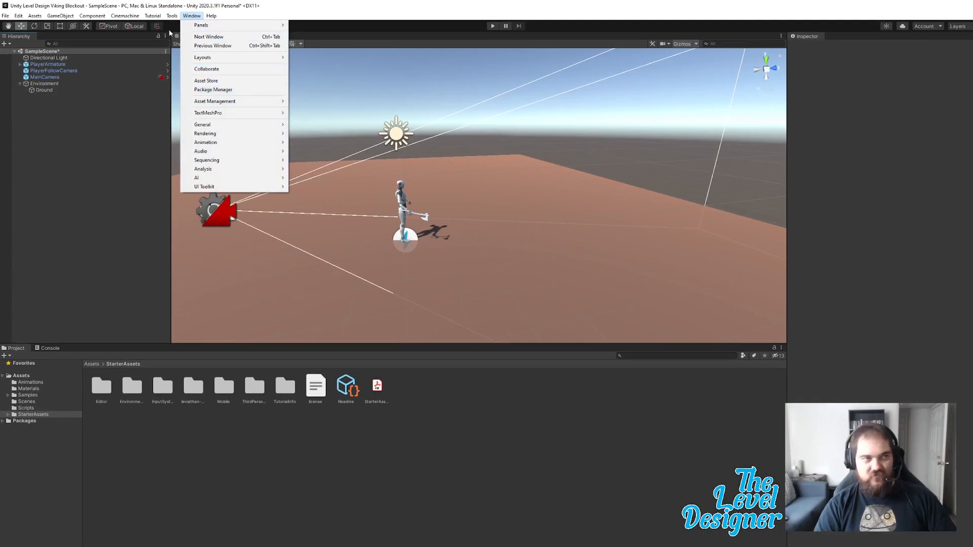
mouse_move(174, 18)
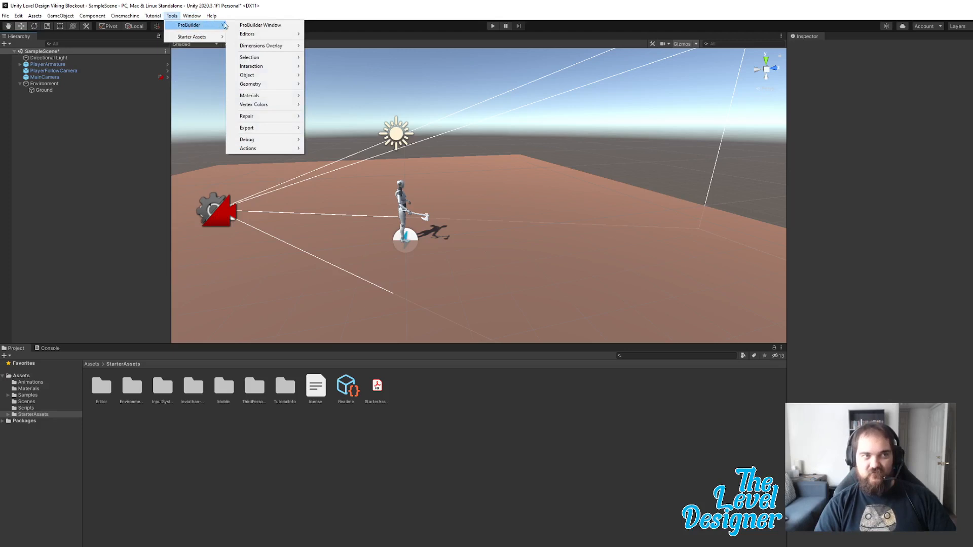
mouse_move(272, 61)
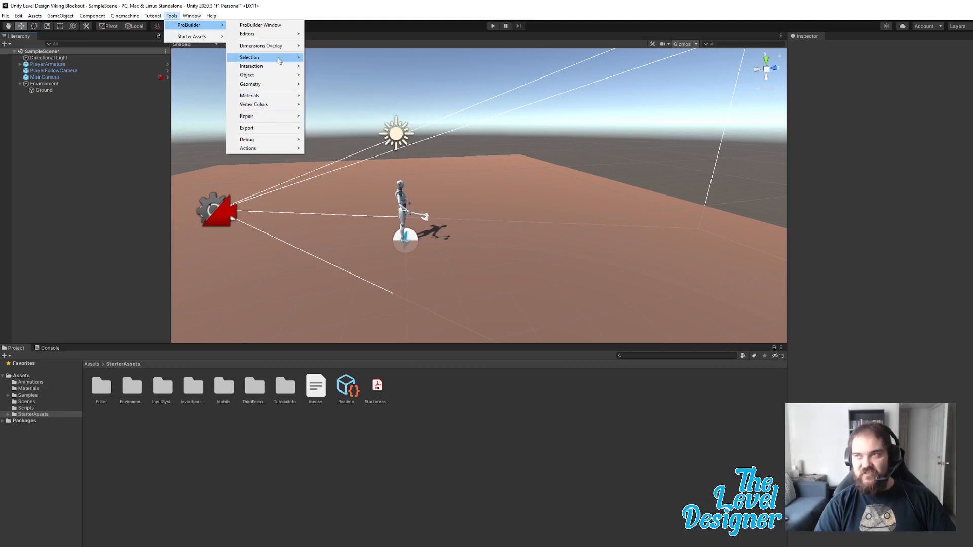
left_click(250, 26)
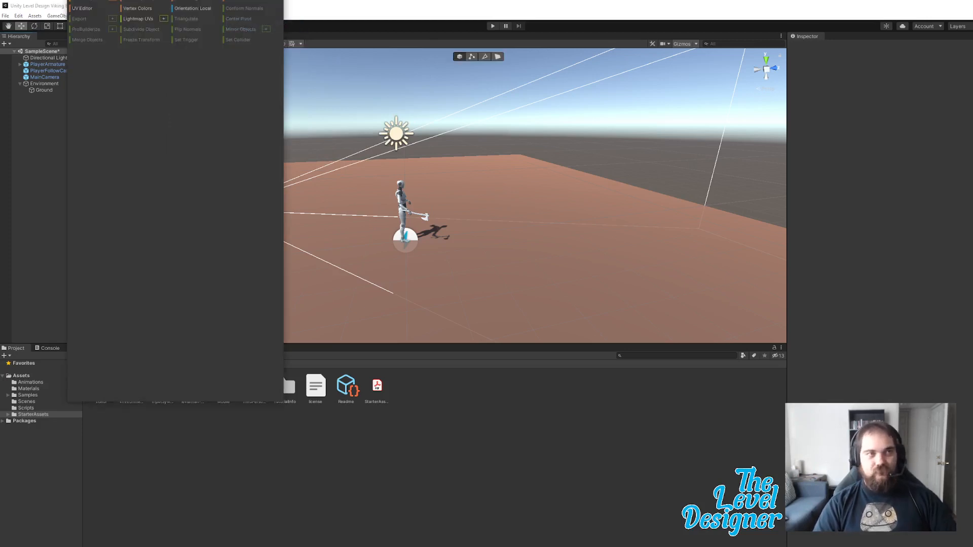
- Dock the floating ProBuilder window above the Hierarchy, then make it slightly taller and the whole column narrower
left_click_drag(235, 0, 593, 96)
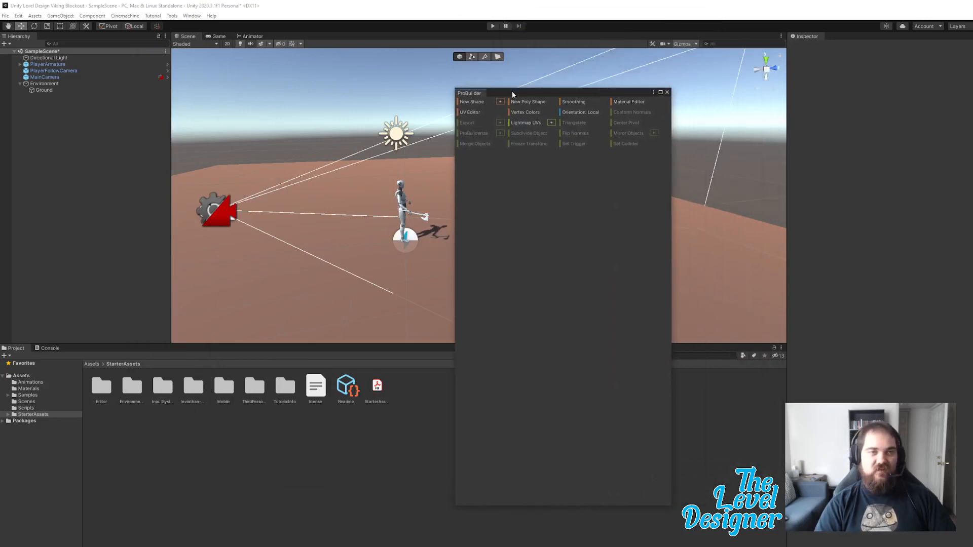
left_click_drag(512, 92, 66, 87)
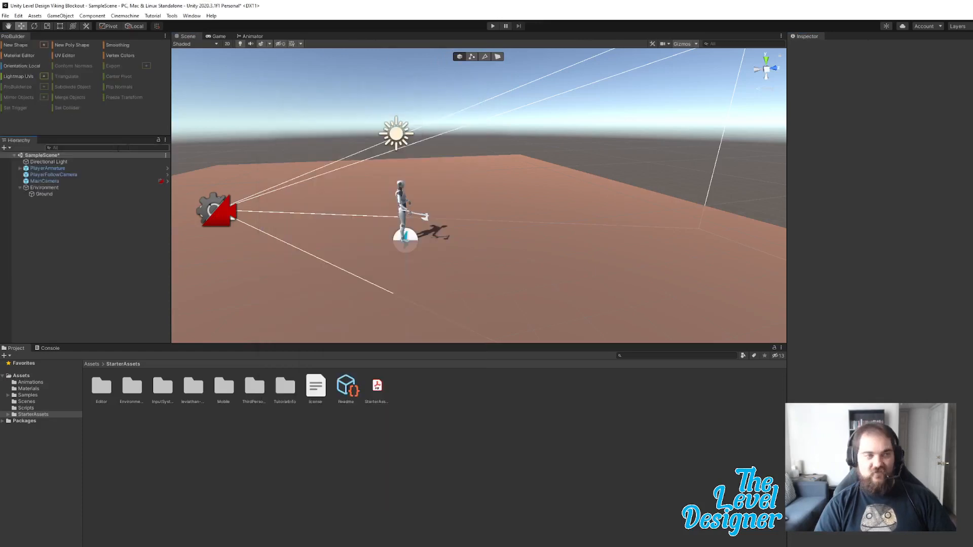
left_click_drag(92, 135, 94, 160)
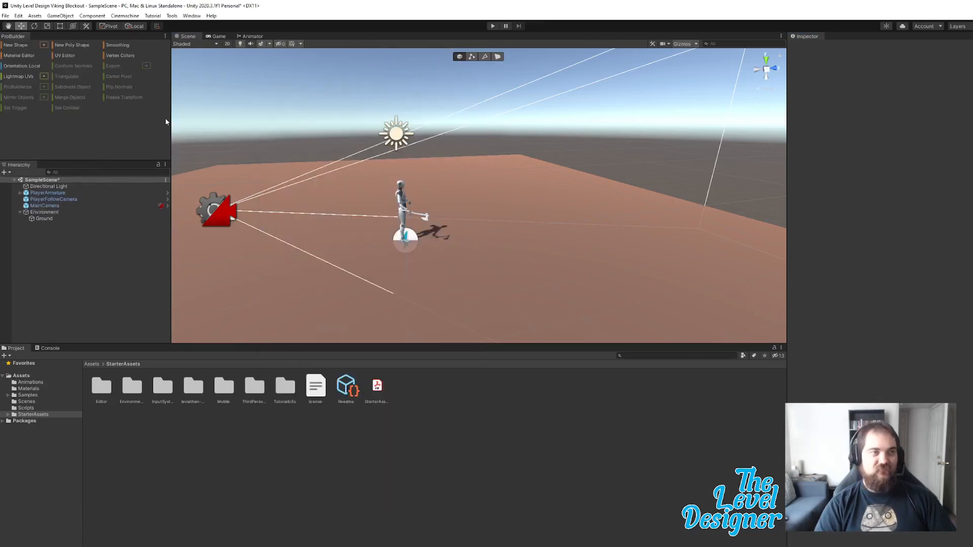
left_click_drag(172, 113, 154, 118)
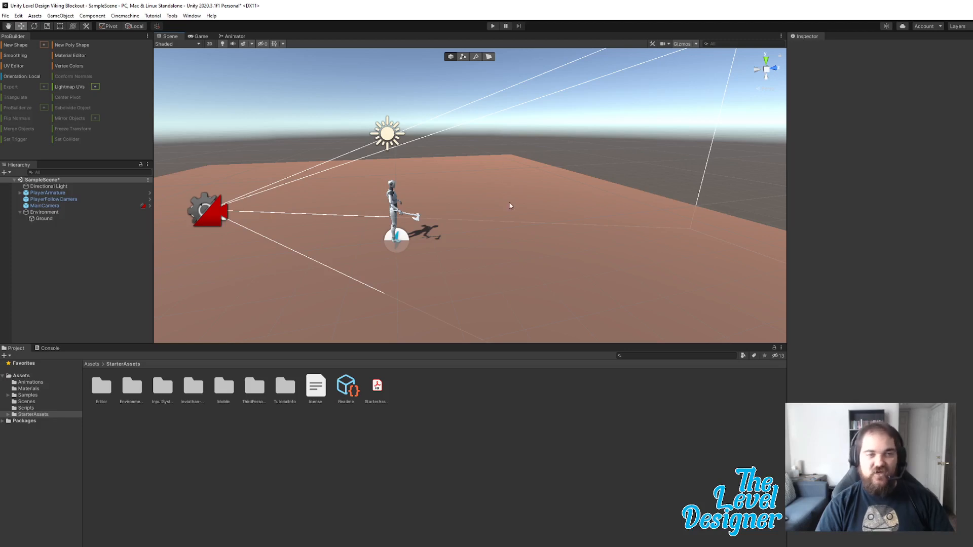
- Create a ProBuilder cube and place it on the ground beside the character at about X -0.04, Y 0.03
right_click_drag(509, 202, 419, 158)
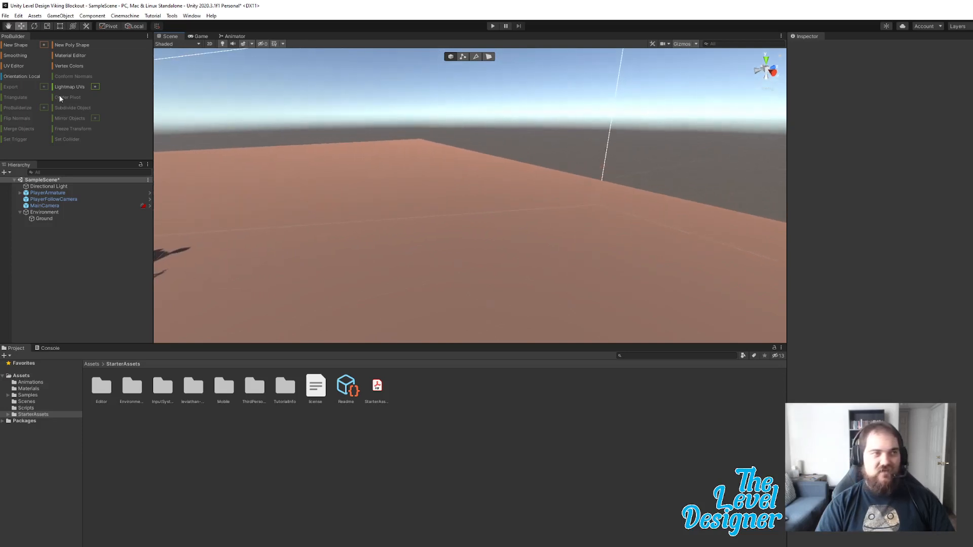
left_click(20, 47)
right_click_drag(575, 220, 590, 202)
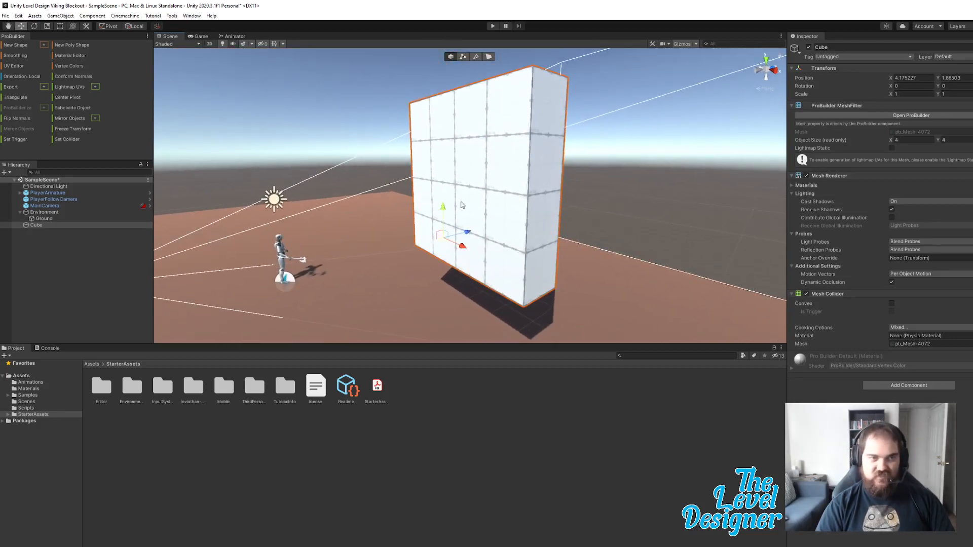
left_click_drag(444, 207, 494, 261)
left_click_drag(455, 289, 501, 237)
key("r")
key("ctrl+z")
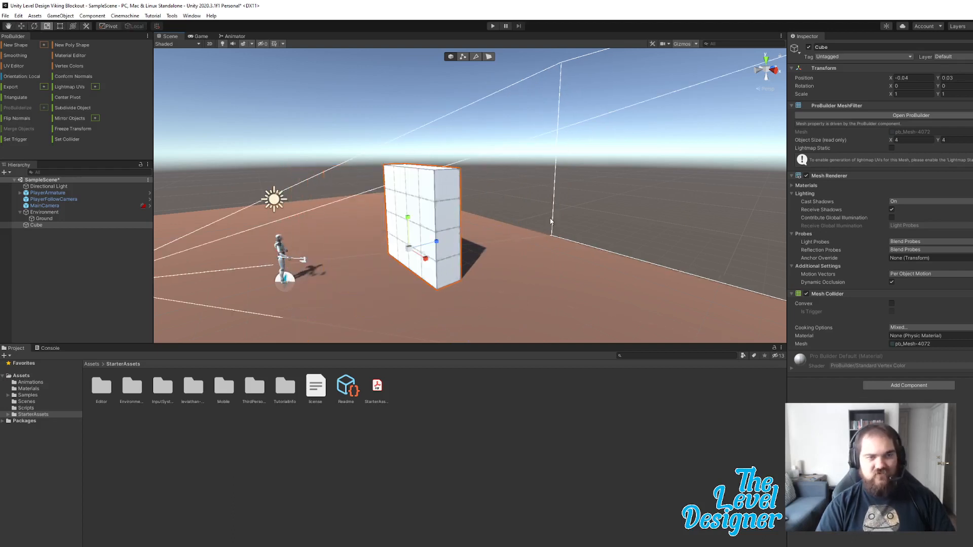
- Examine the new cube's size and grid texture beside the character from several angles
right_click_drag(549, 220, 394, 152)
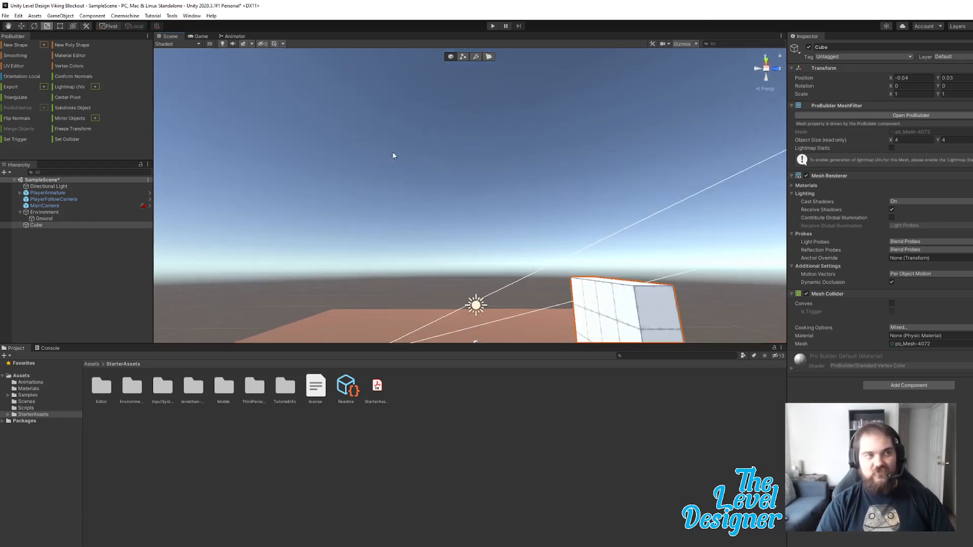
right_click_drag(551, 196, 637, 254)
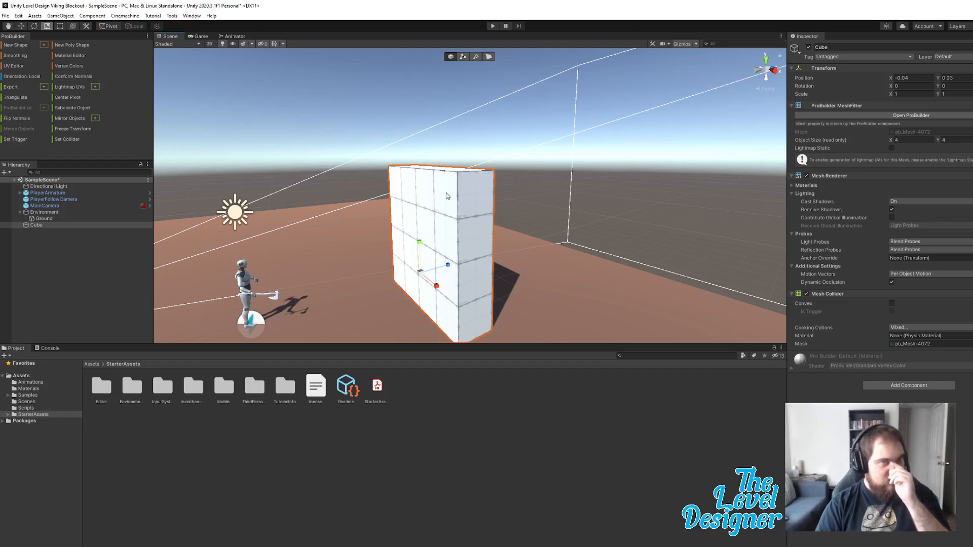
right_click_drag(447, 196, 495, 174)
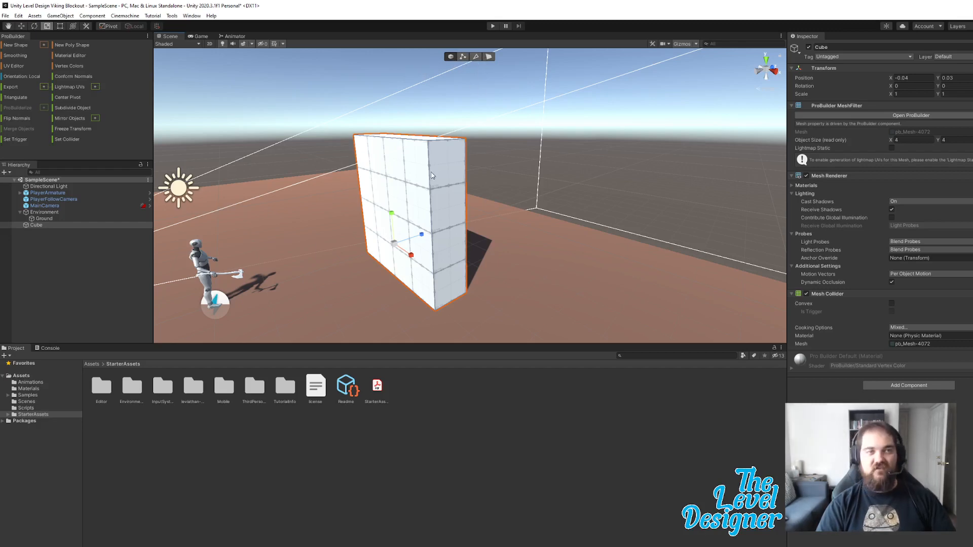
key("w")
mouse_move(433, 175)
right_mouse_down()
mouse_move(532, 181)
mouse_move(654, 165)
mouse_move(677, 174)
mouse_move(656, 200)
mouse_move(504, 182)
mouse_move(391, 186)
mouse_move(429, 184)
right_mouse_up()
key("a")
key("s")
key("w")
key("s")
key("a")
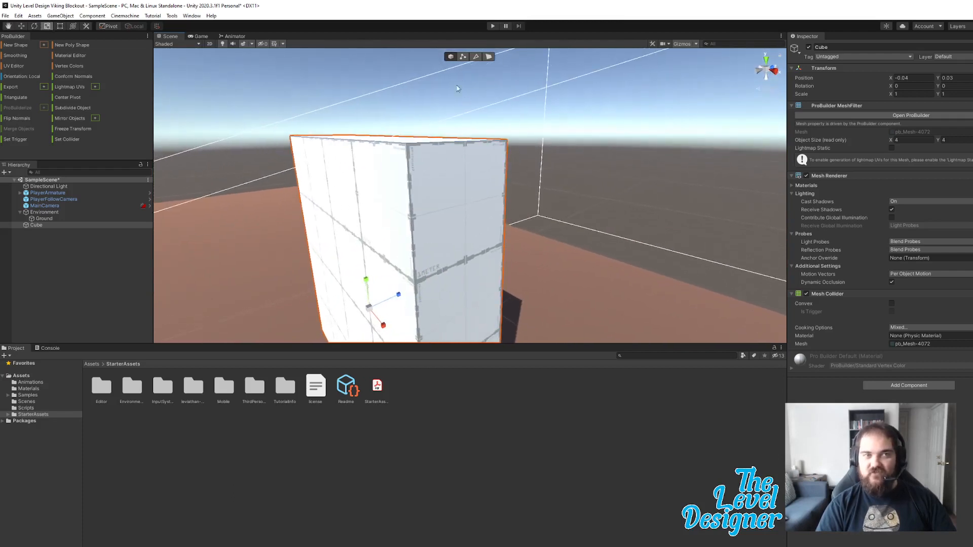
- In vertex selection mode, select an upper corner vertex of the cube and move it slightly along the Z axis
left_click(463, 57)
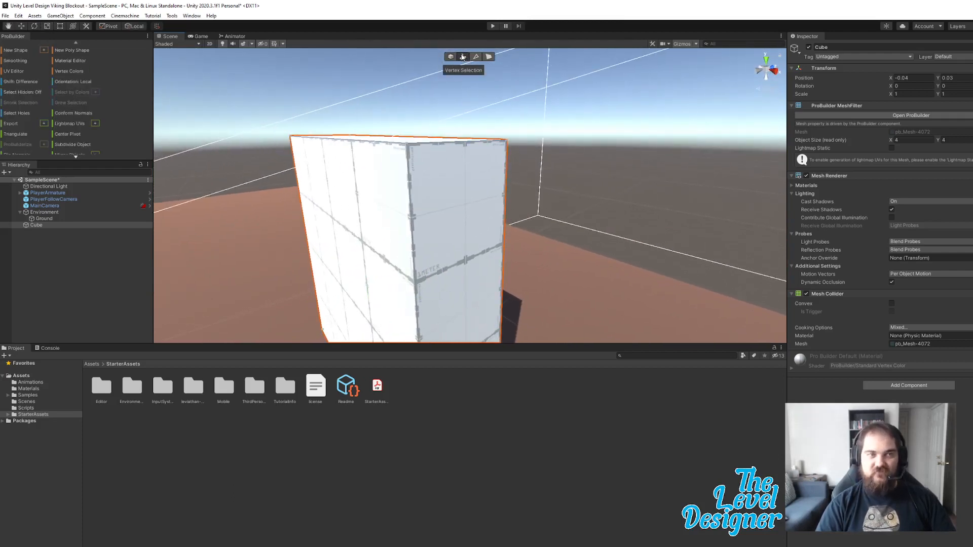
right_click_drag(449, 157, 517, 193)
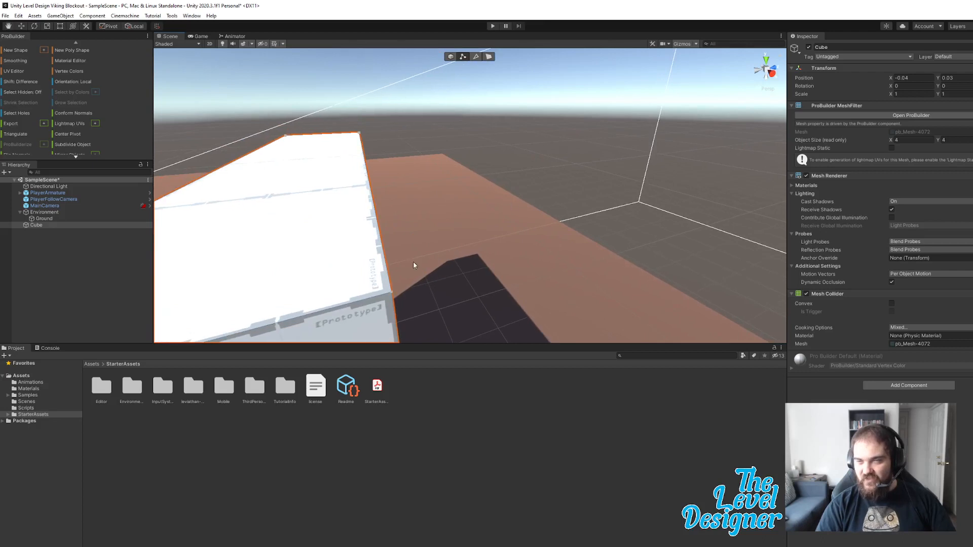
left_click(392, 294)
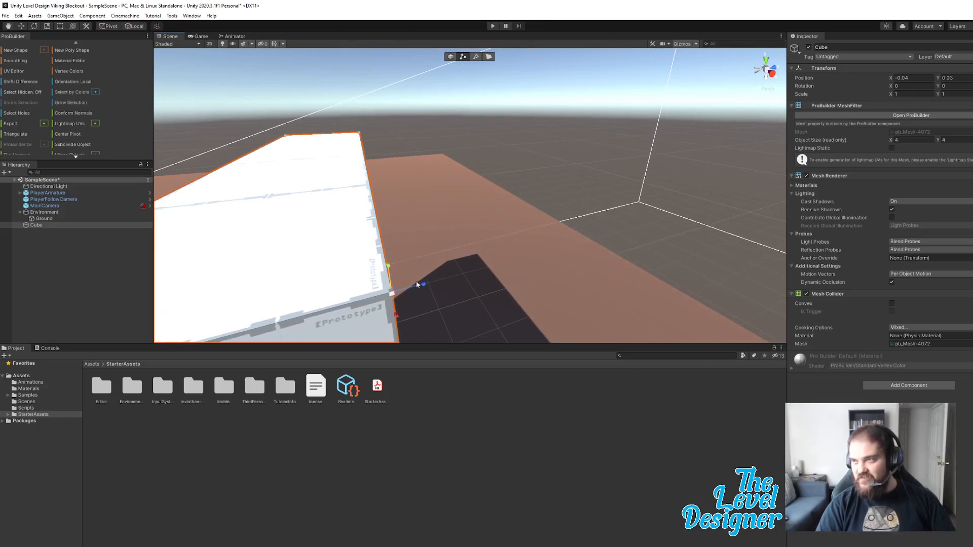
key("q")
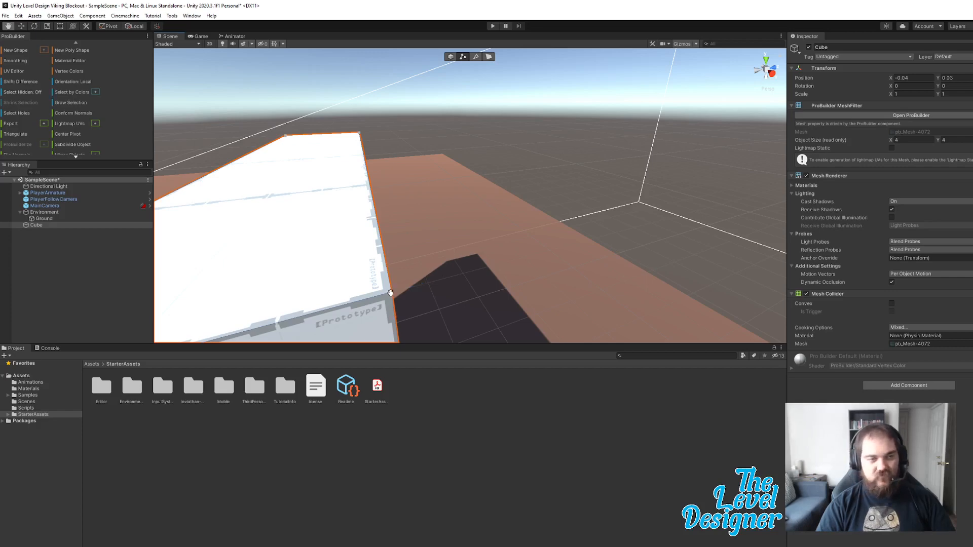
key("w")
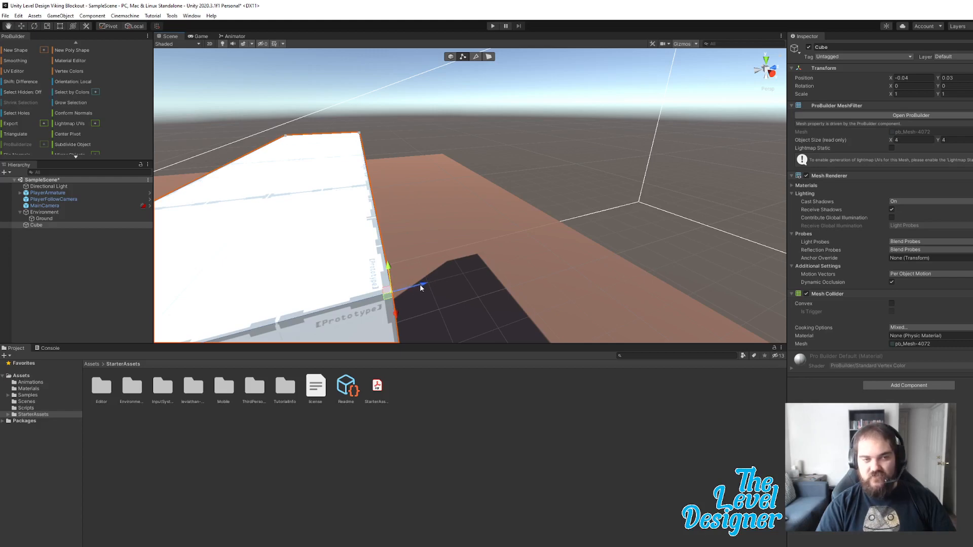
mouse_move(420, 284)
left_mouse_down()
mouse_move(575, 274)
mouse_move(699, 244)
mouse_move(423, 279)
left_mouse_up()
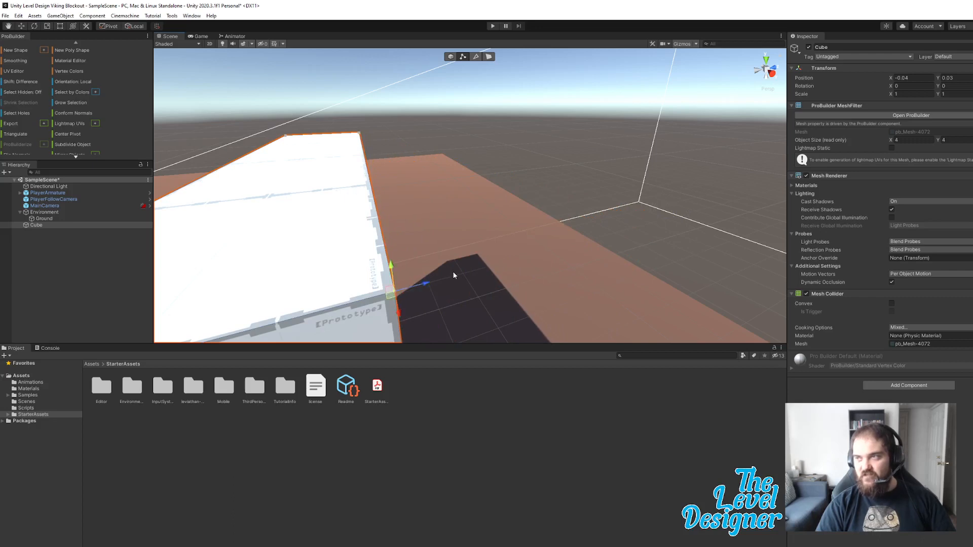
- Try rotating and scaling the selected corner vertex of the cube, and undo the last change
key("e")
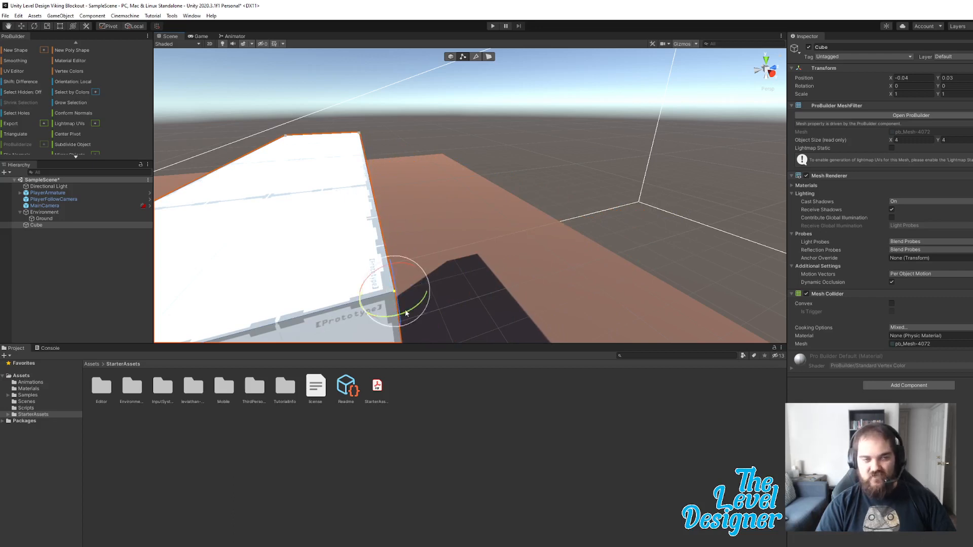
mouse_move(405, 313)
left_mouse_down()
mouse_move(429, 287)
mouse_move(404, 304)
mouse_move(410, 309)
left_mouse_up()
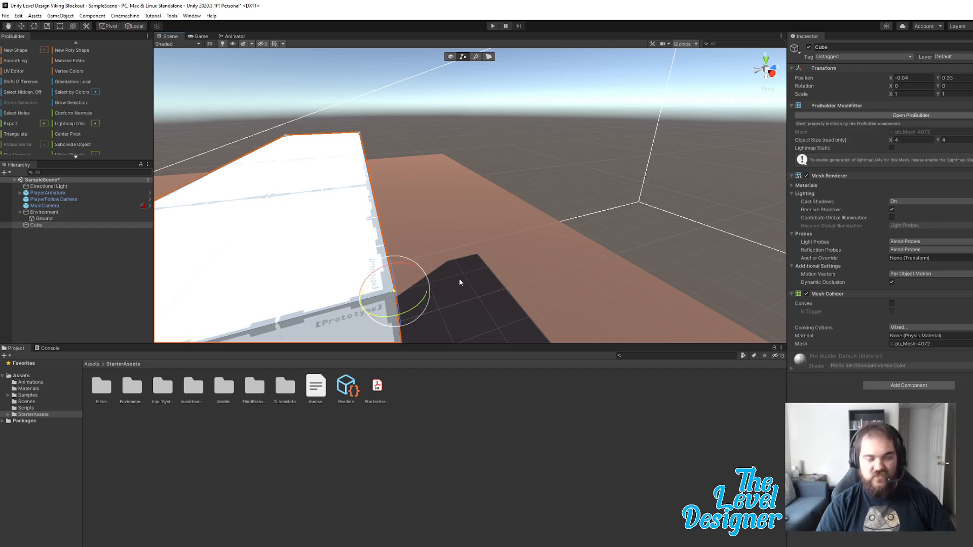
key("w")
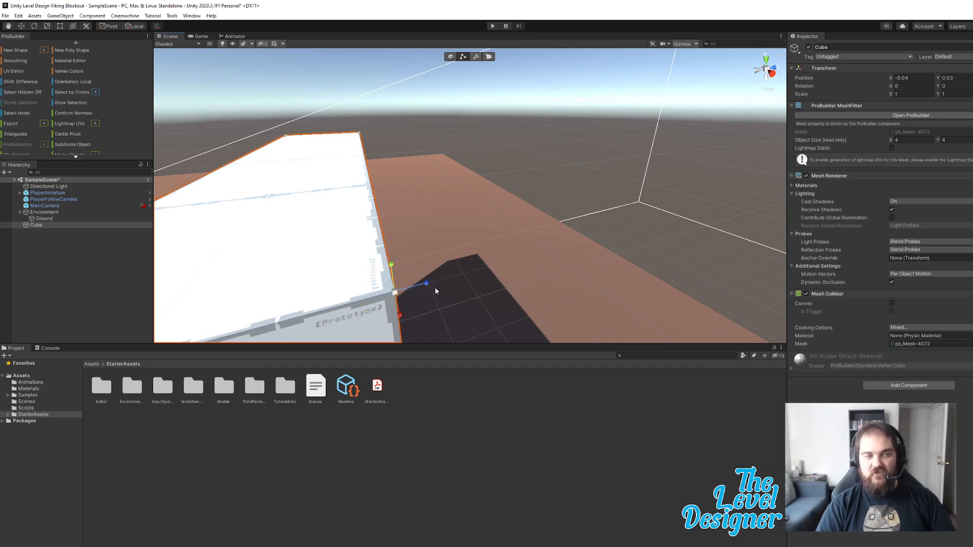
left_click_drag(426, 284, 425, 285)
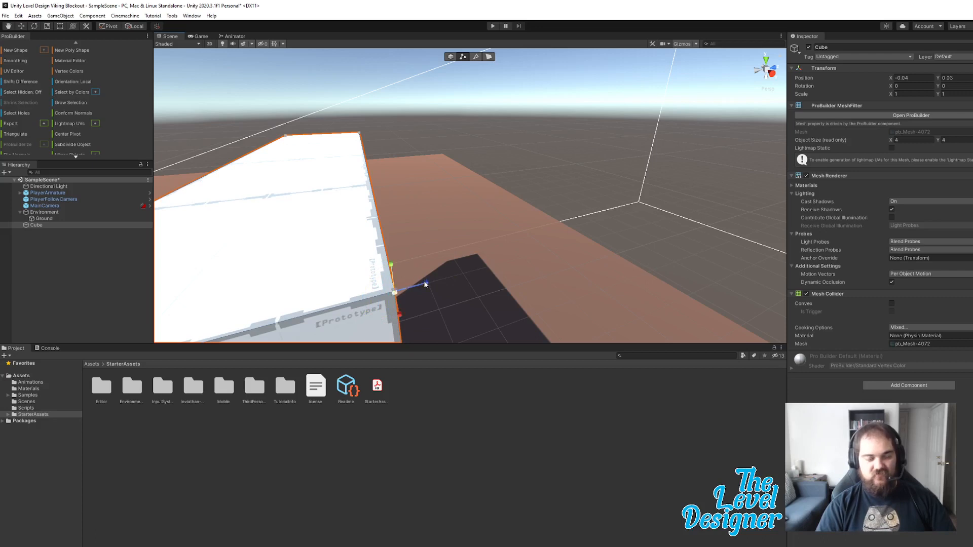
scroll(571, 227, "down", 5)
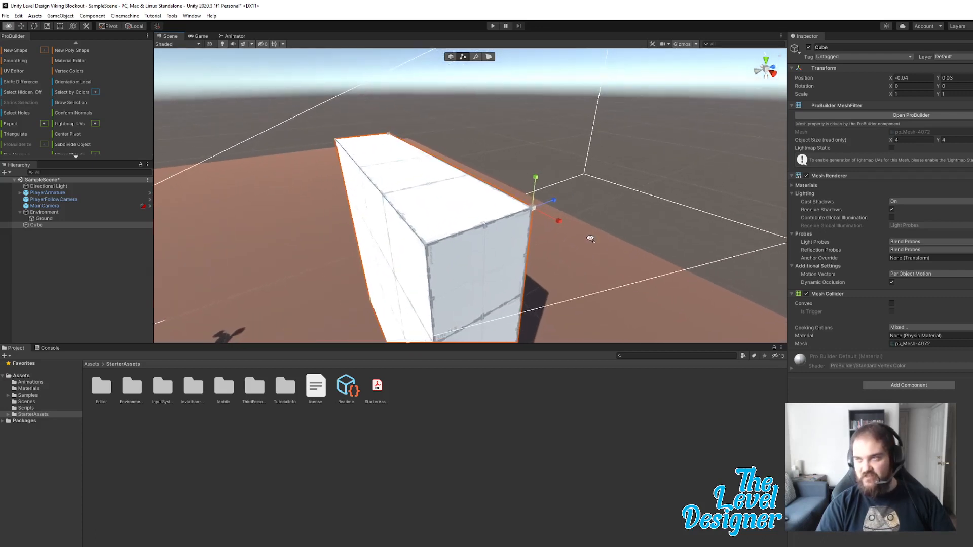
mouse_move(549, 204)
left_mouse_down()
mouse_move(589, 191)
mouse_move(504, 216)
mouse_move(543, 203)
left_mouse_up()
key("ctrl+z")
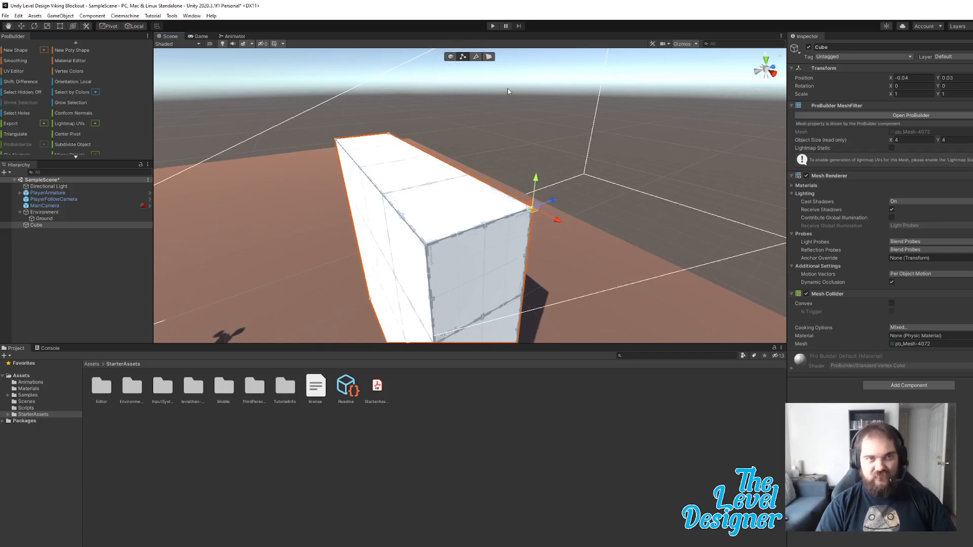
- Try moving and rotating the short top edge of the cube in edge selection mode, and deselect it
left_click(476, 56)
left_click(493, 221)
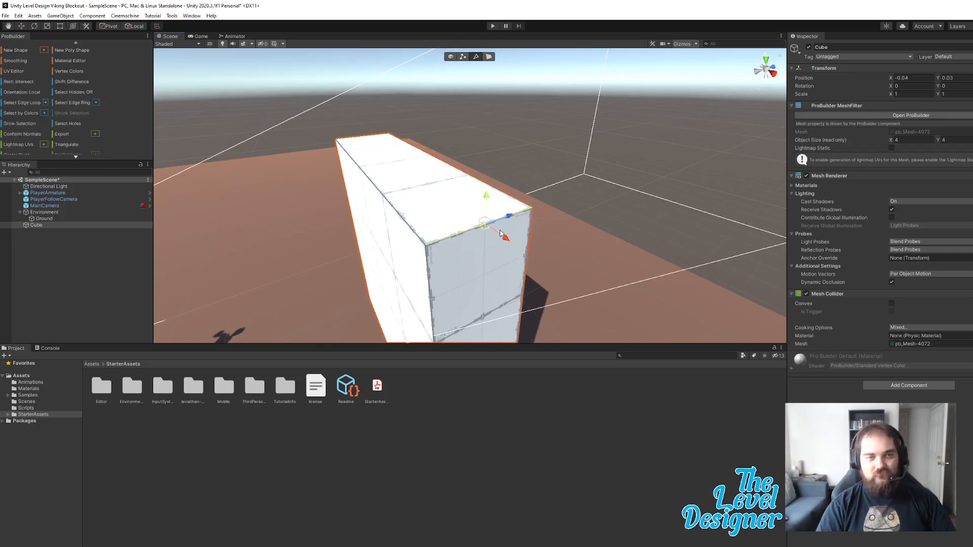
left_click_drag(502, 235, 520, 175)
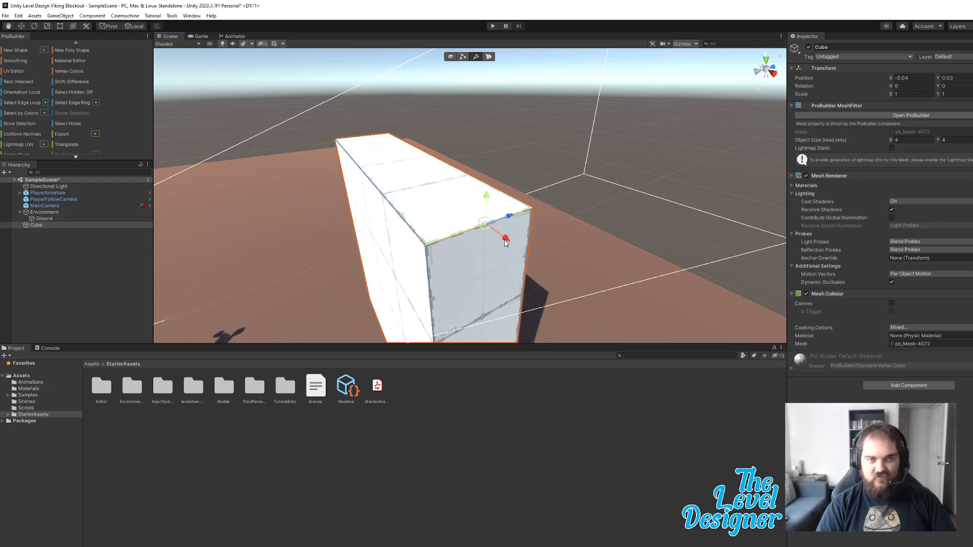
key("e")
left_click_drag(486, 244, 501, 208)
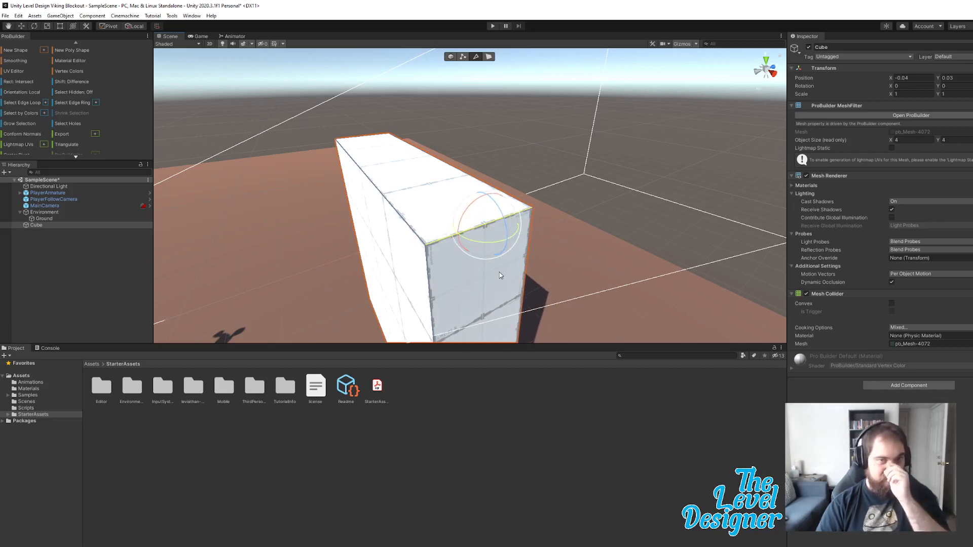
left_click(468, 215)
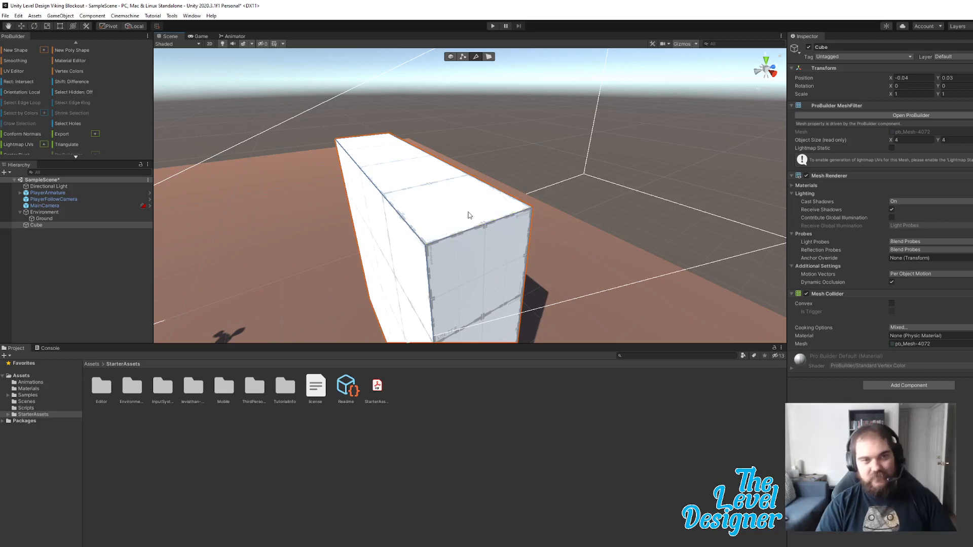
- Try shifting the cube's top face sideways in face selection mode, and undo the move
left_click(488, 57)
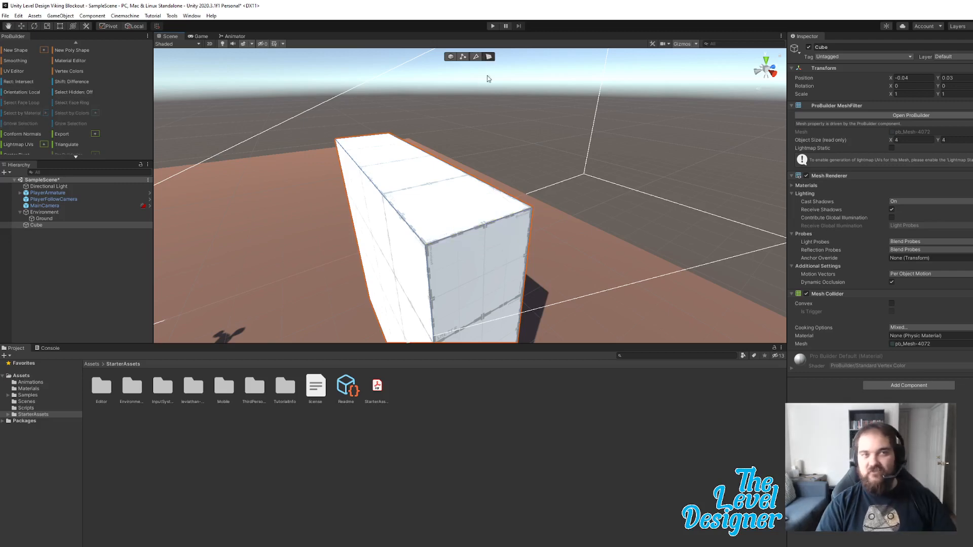
left_click(449, 186)
key("w")
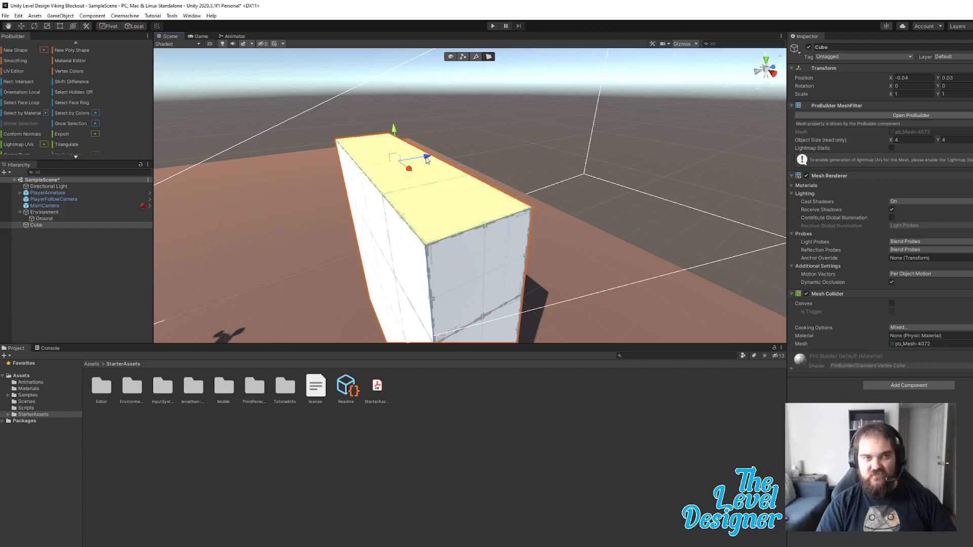
left_click_drag(414, 158, 484, 181)
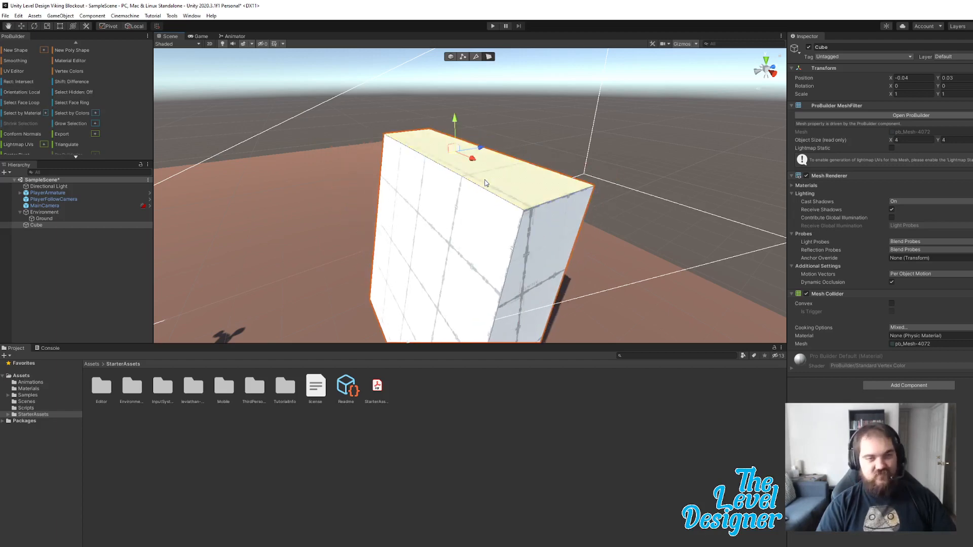
key("ctrl+z")
- Try rotating and scaling the cube's top face
key("e")
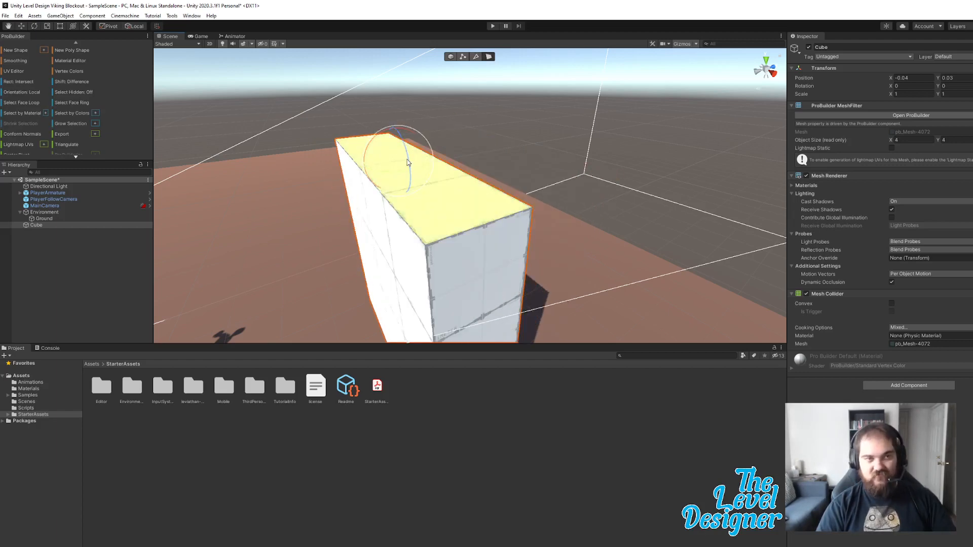
left_click_drag(408, 162, 429, 171)
key("w")
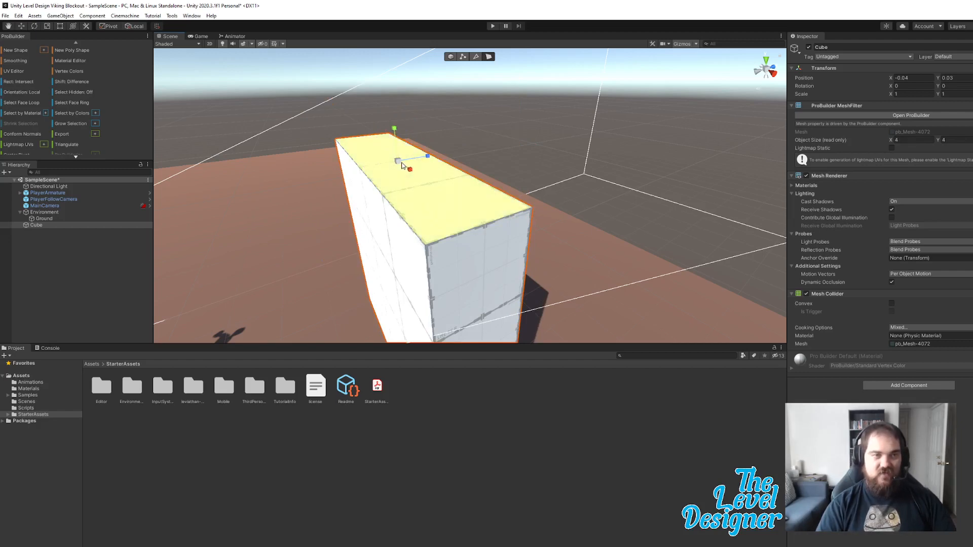
left_click_drag(402, 165, 484, 185)
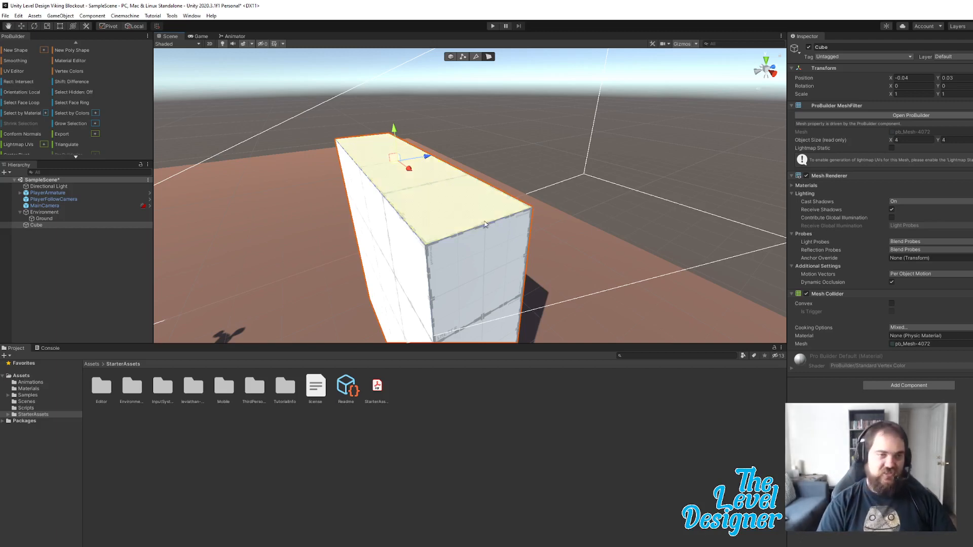
- Deselect the cube in the scene
left_click_drag(483, 221, 495, 228, "alt")
right_click_drag(495, 228, 487, 110, "alt")
left_click(487, 110)
left_click_drag(487, 109, 433, 132, "alt")
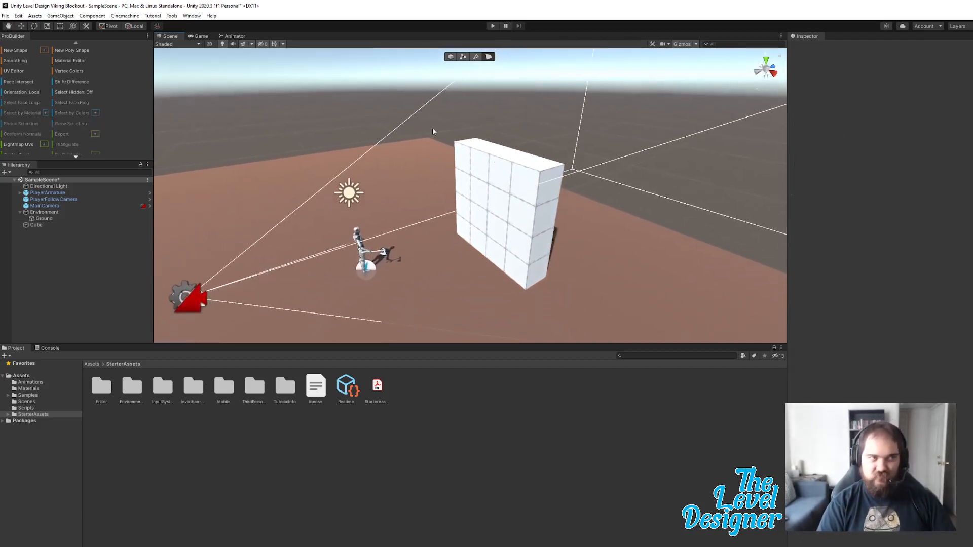
- Open the new shape settings for a Cube and place the Shape Tool window clear of the preview
left_click(44, 51)
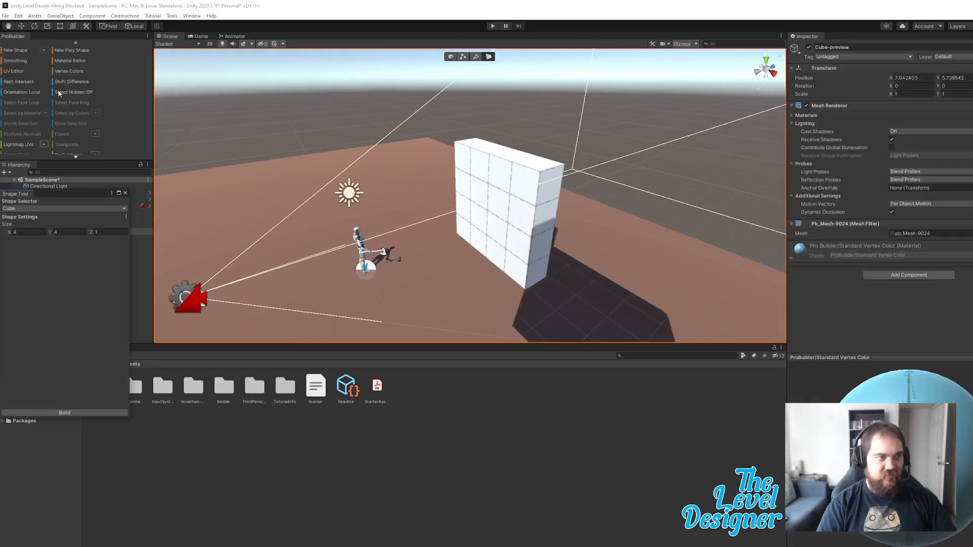
left_click_drag(71, 193, 365, 74)
right_click_drag(719, 141, 678, 126)
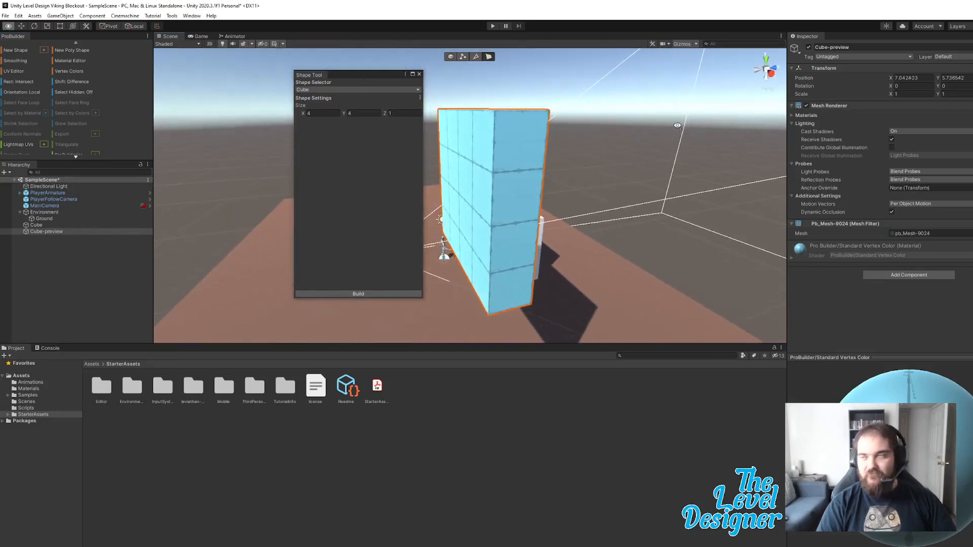
left_click_drag(346, 77, 254, 81)
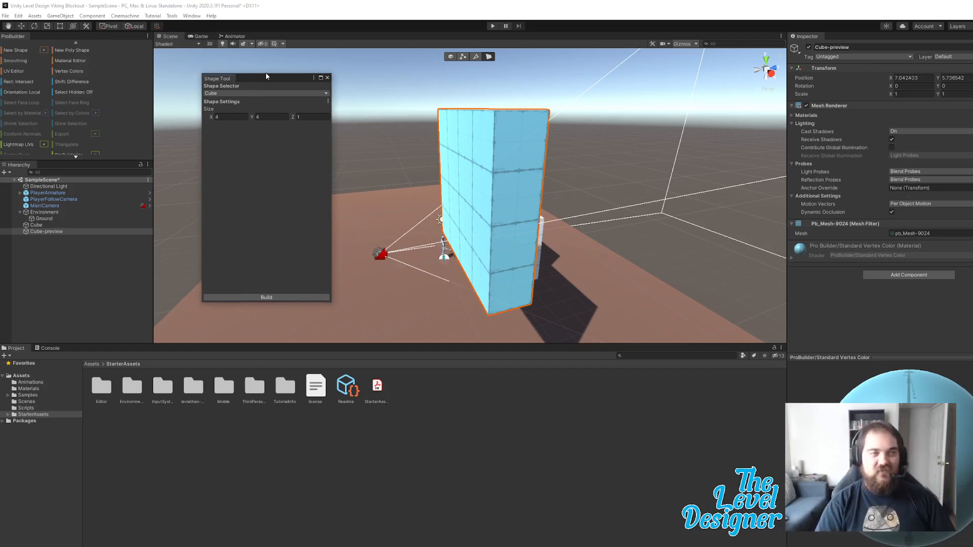
left_click_drag(267, 78, 223, 60)
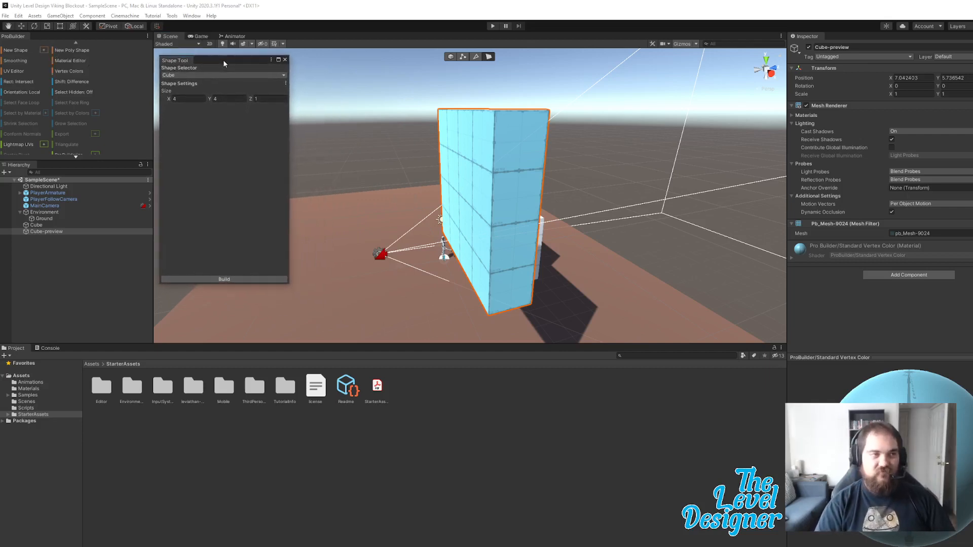
- Switch the new shape to Sprite and inspect its flat preview in the scene
left_click(217, 74)
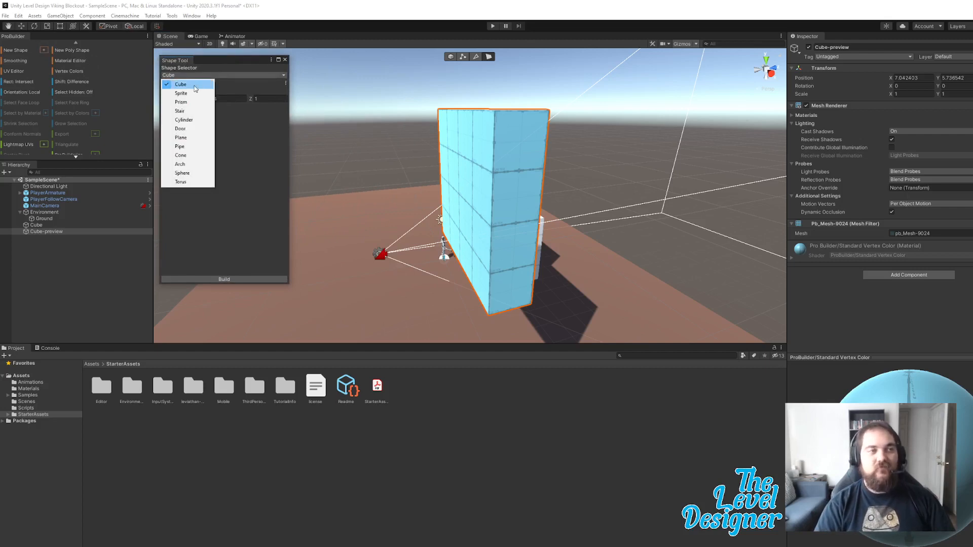
left_click(215, 91)
mouse_move(348, 145)
right_mouse_down()
mouse_move(391, 159)
mouse_move(329, 160)
mouse_move(489, 168)
mouse_move(342, 154)
right_mouse_up()
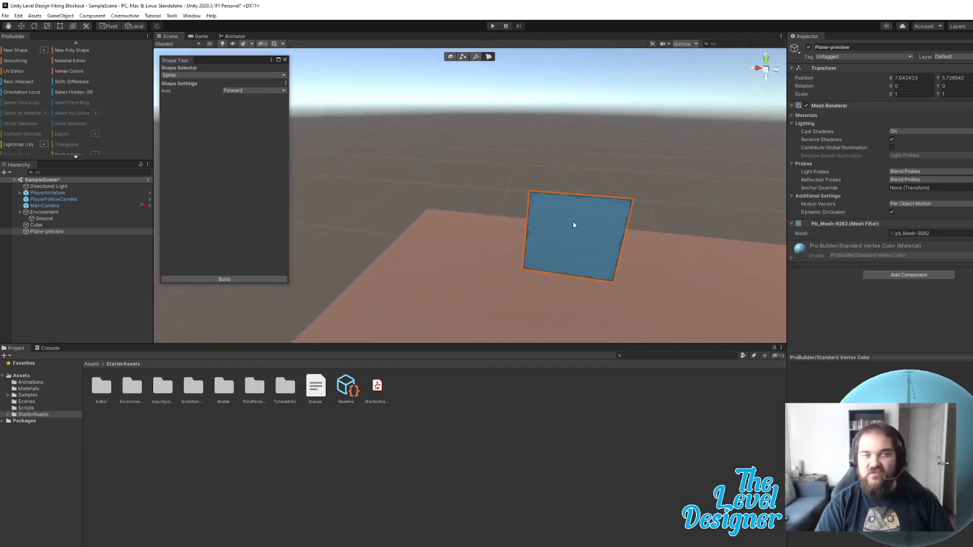
right_click_drag(573, 225, 651, 192)
key("s")
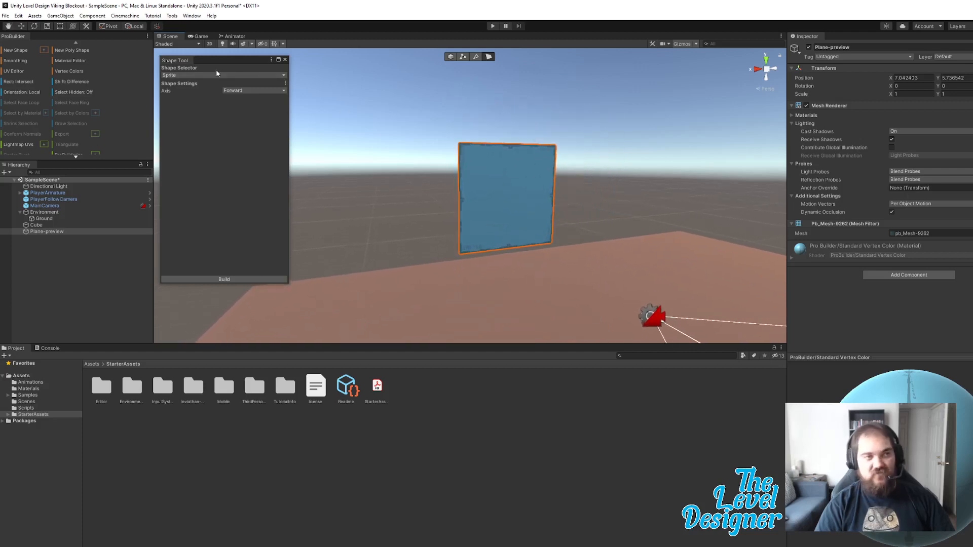
- Try the Prism and Stair shapes and view the staircase preview from its side
left_click(181, 76)
left_click(182, 102)
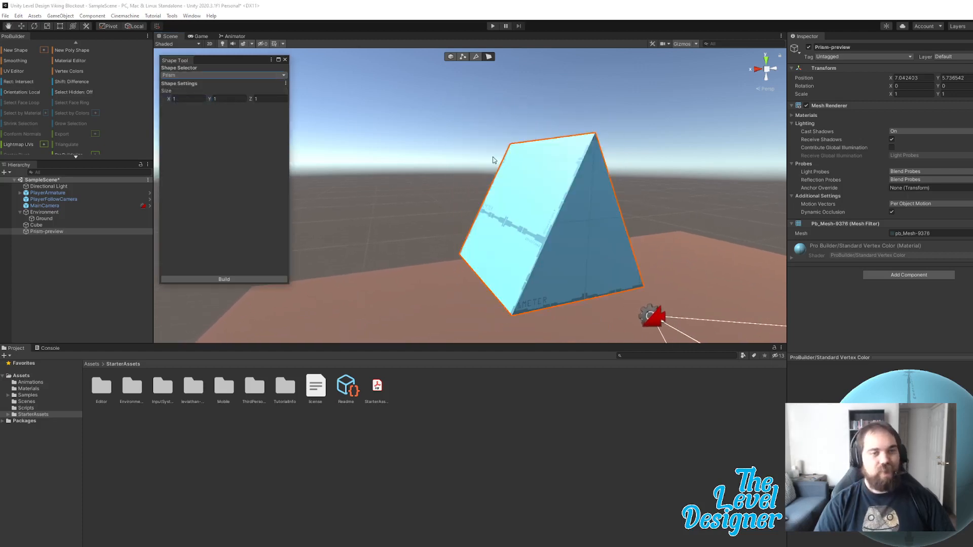
left_click(245, 74)
left_click(236, 93)
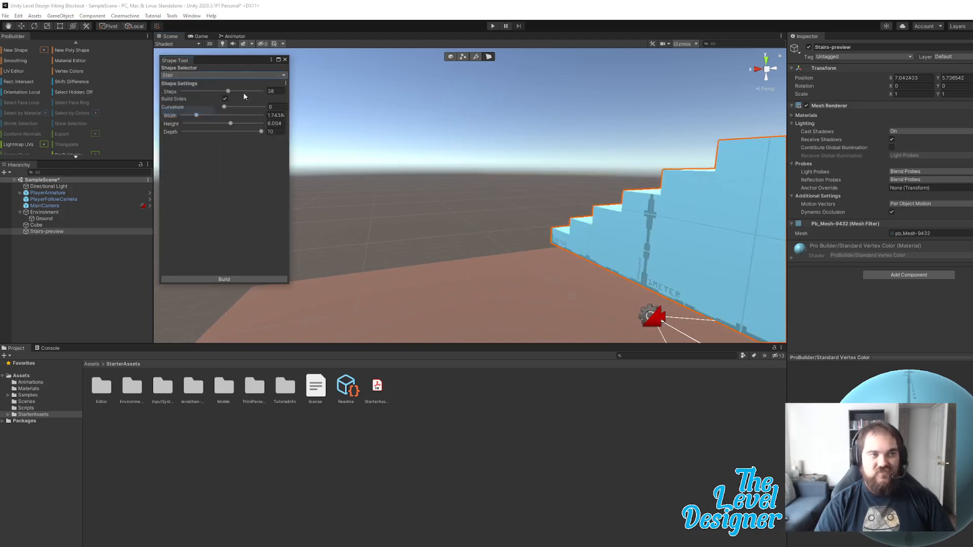
right_click_drag(541, 221, 793, 231)
key("w")
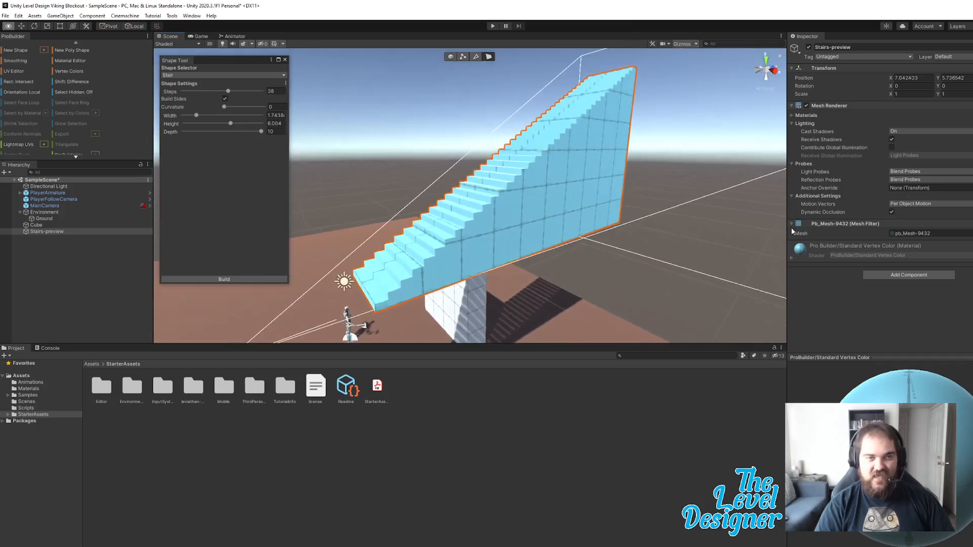
- Switch the new shape to Cylinder and view its preview beside the cube
left_click(205, 75)
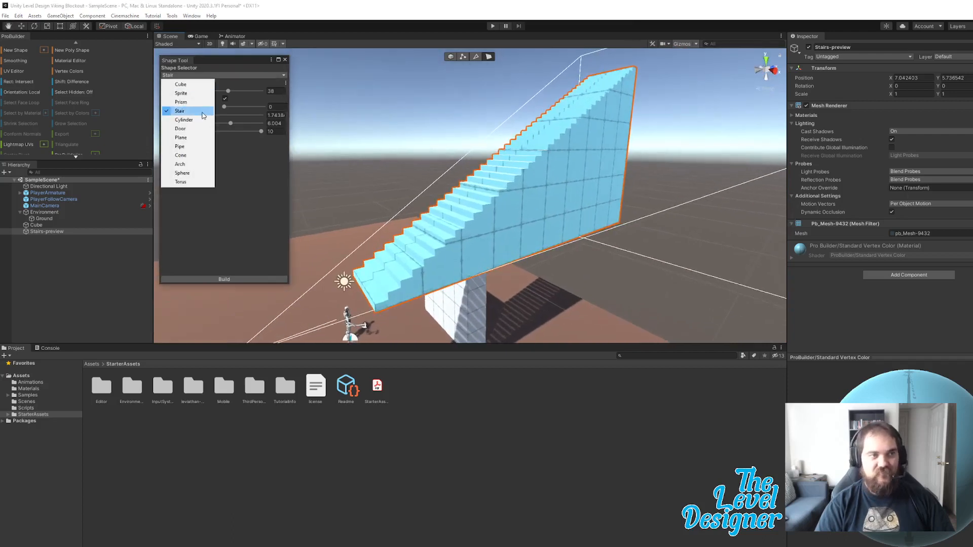
left_click(186, 120)
key("a")
right_click_drag(513, 196, 476, 238)
- Change the new shape to Door and view the whole door frame preview
left_click(189, 76)
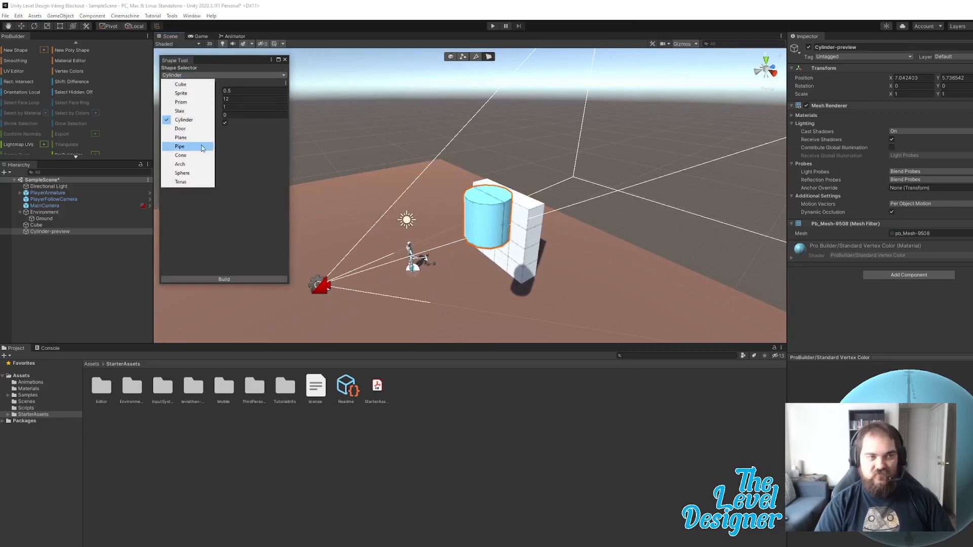
left_click(185, 129)
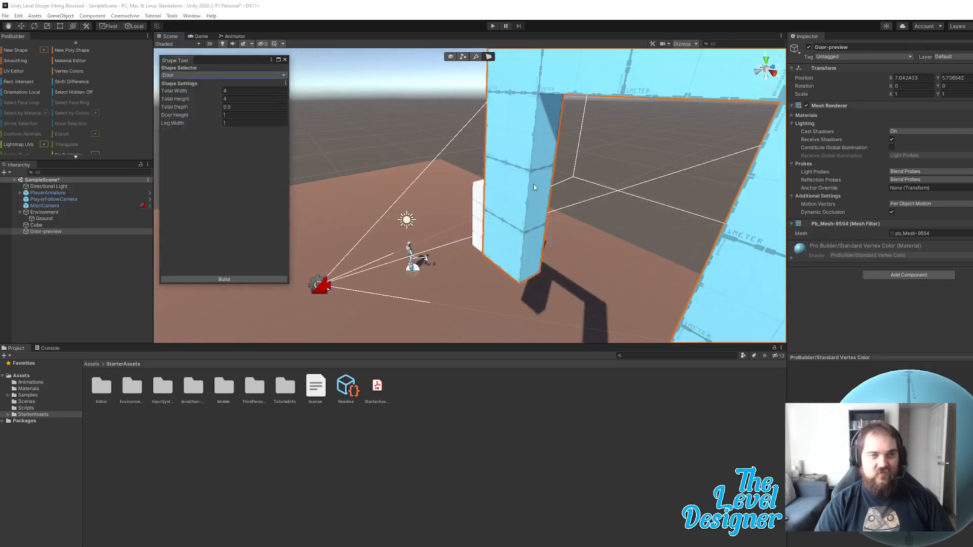
key("s")
right_click_drag(534, 188, 470, 173)
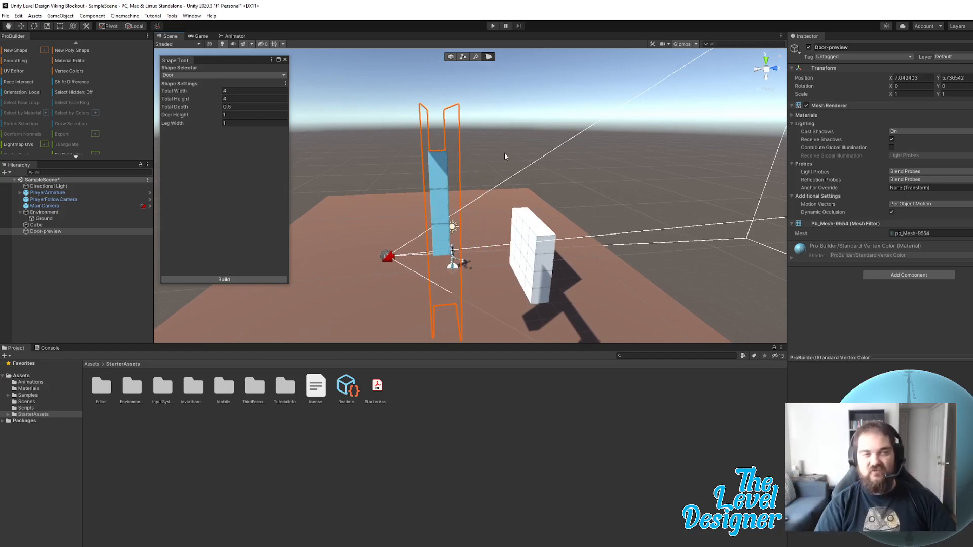
right_click_drag(505, 157, 494, 134)
key("a")
key("w")
key("s")
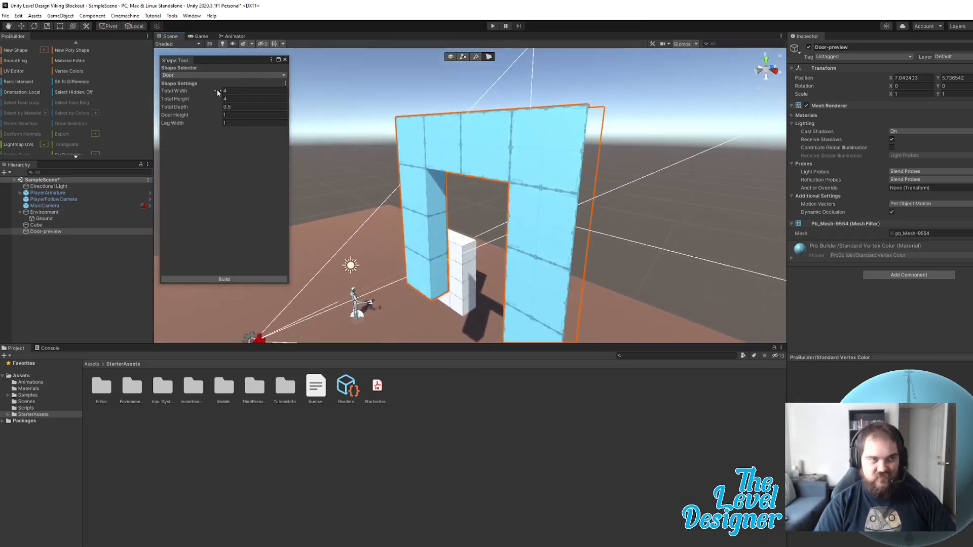
- Set the door shape's total width to 6 and total height to 6
left_click_drag(218, 92, 247, 95)
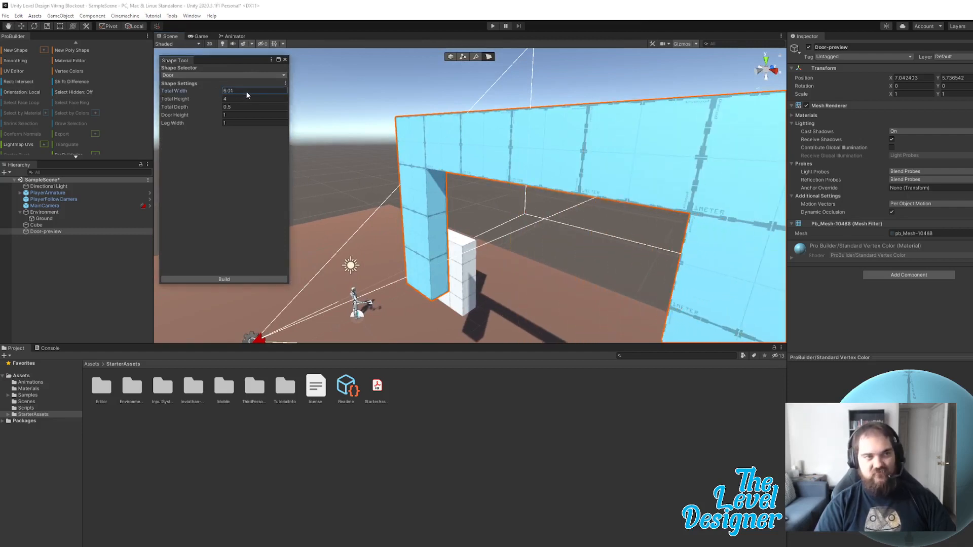
type("6")
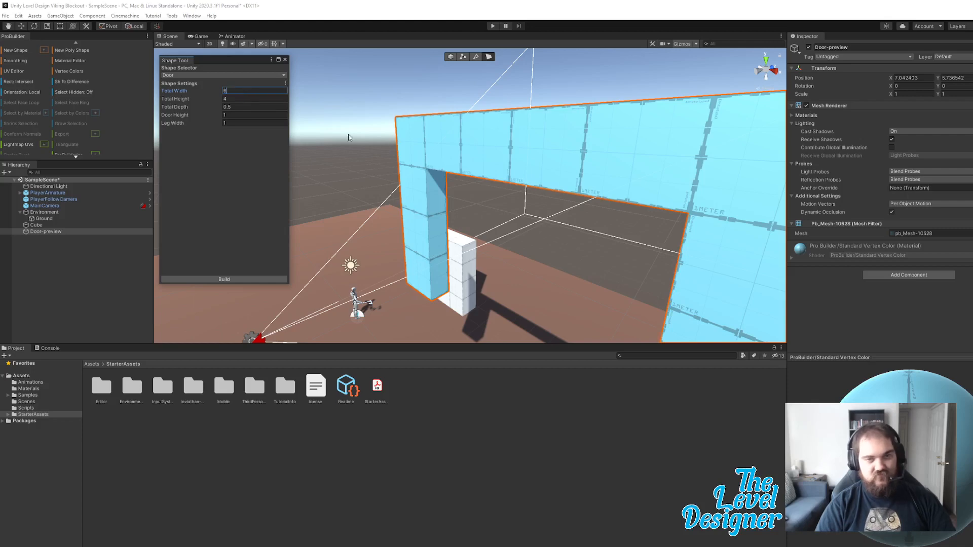
right_click_drag(348, 136, 496, 168)
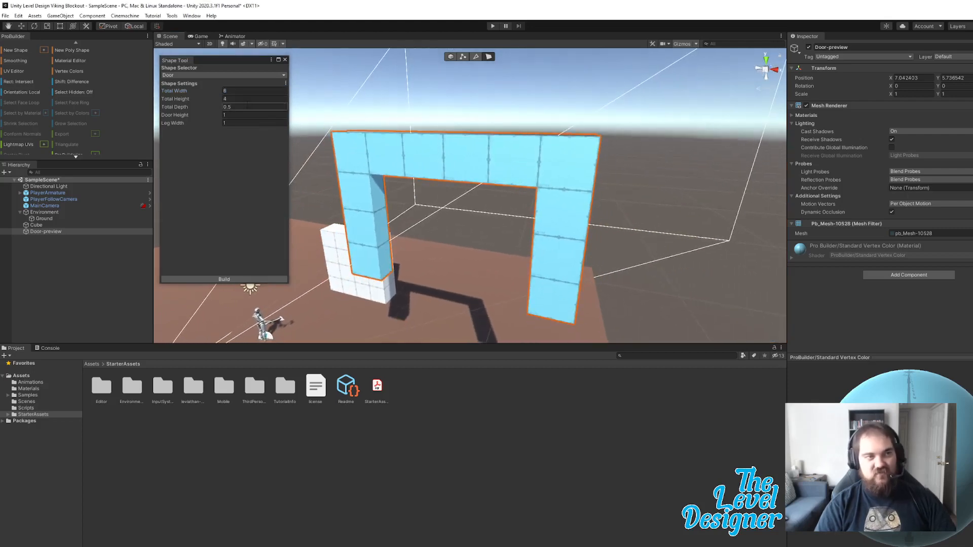
left_click(243, 100)
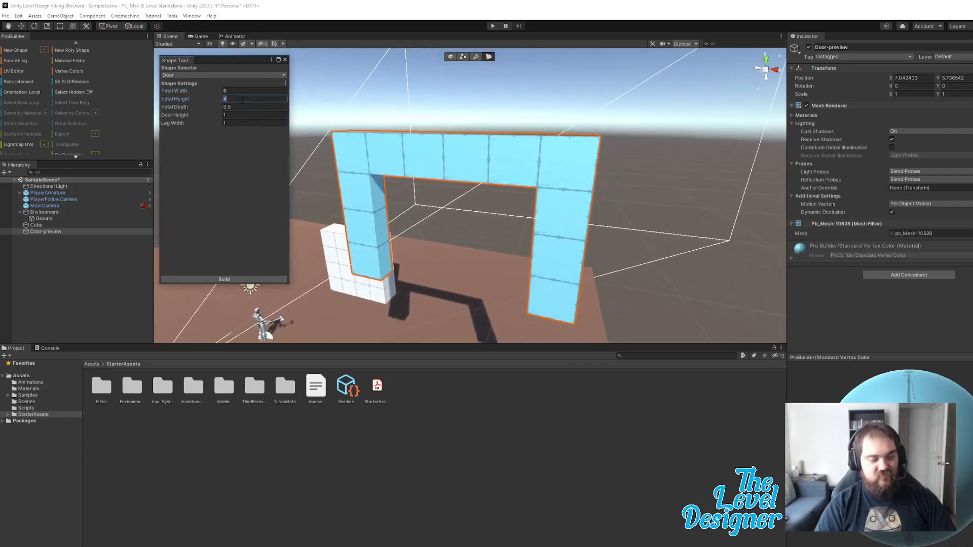
type("6")
right_click_drag(615, 189, 404, 142)
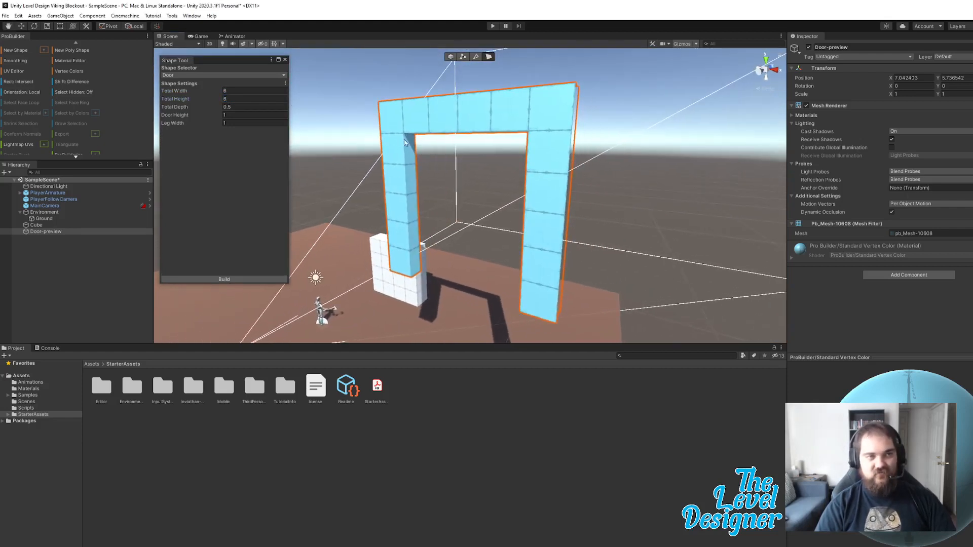
- Set the door shape's total depth to 3
left_click(262, 108)
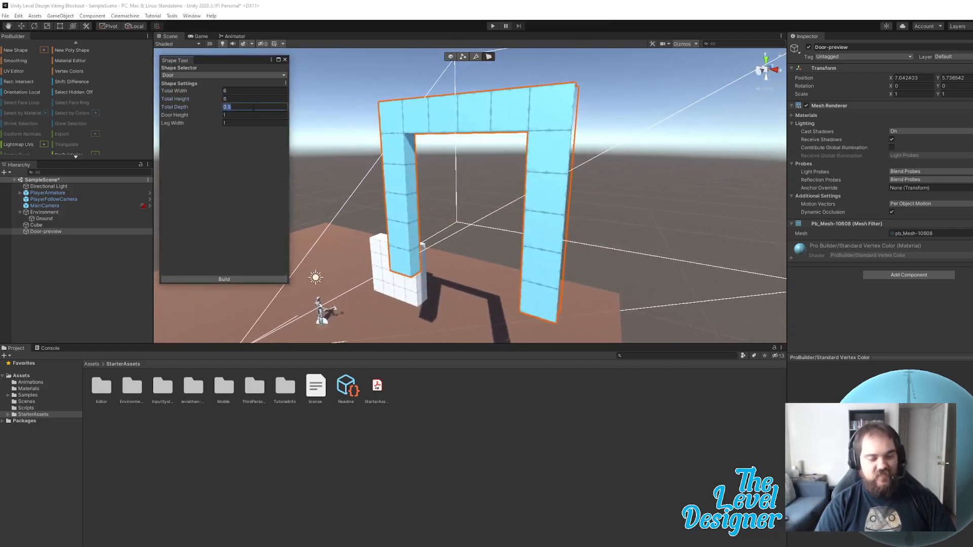
type("3")
right_click_drag(508, 169, 563, 154)
- Try door height values of 5 and 6 and inspect how the opening changes
left_click(242, 114)
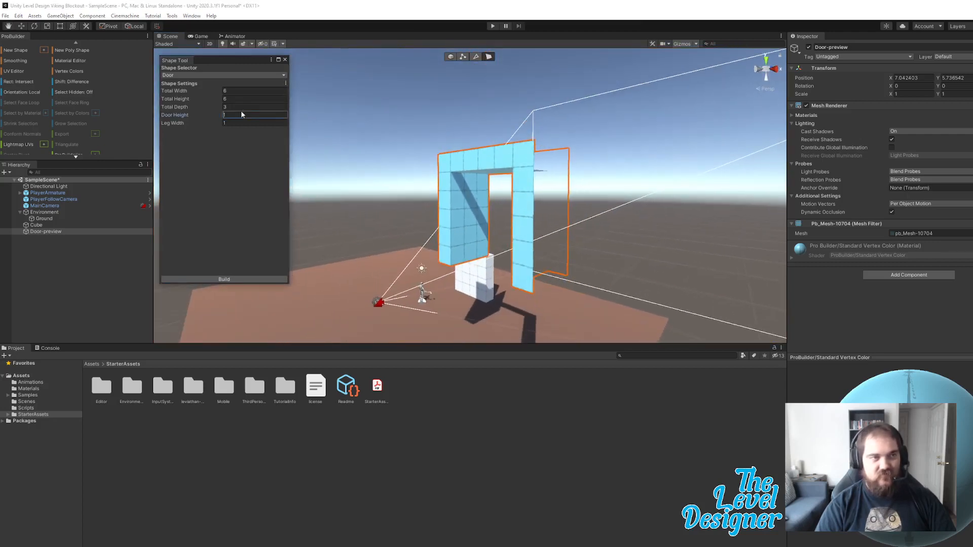
right_click_drag(291, 156, 314, 156)
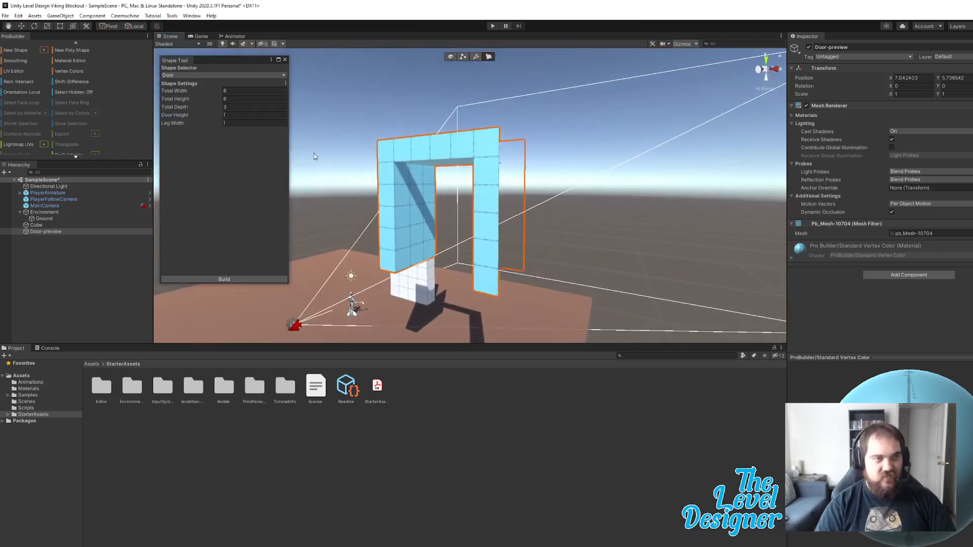
left_click(253, 116)
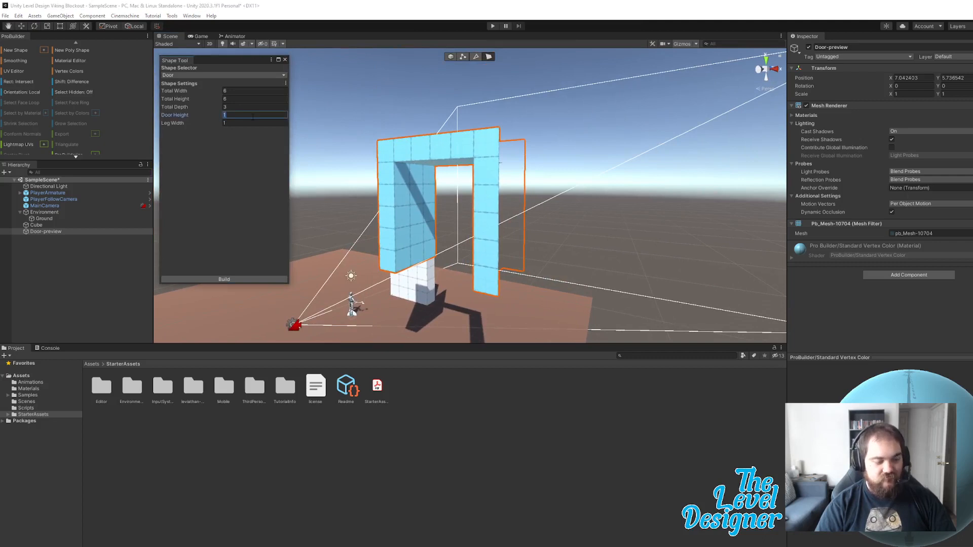
key("BackSpace")
type("5")
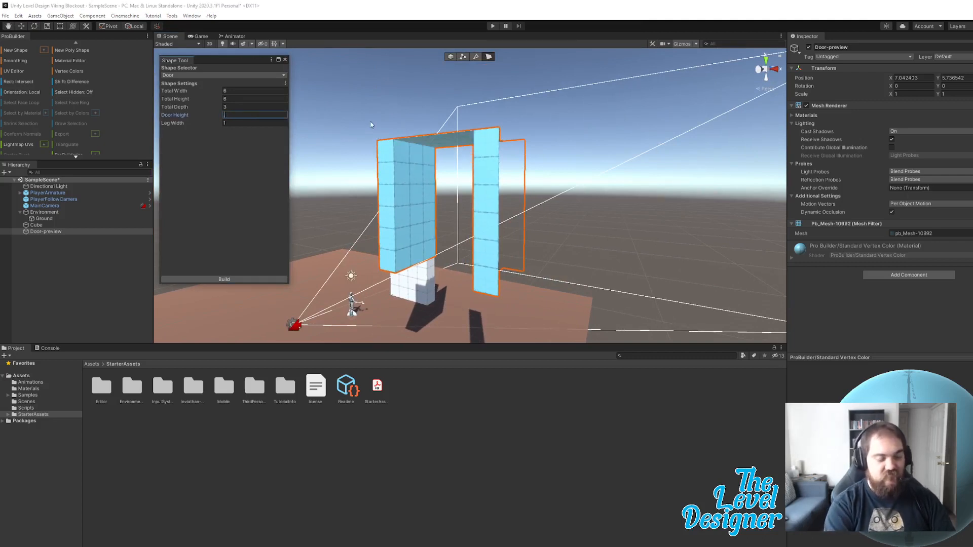
key("BackSpace")
type("6")
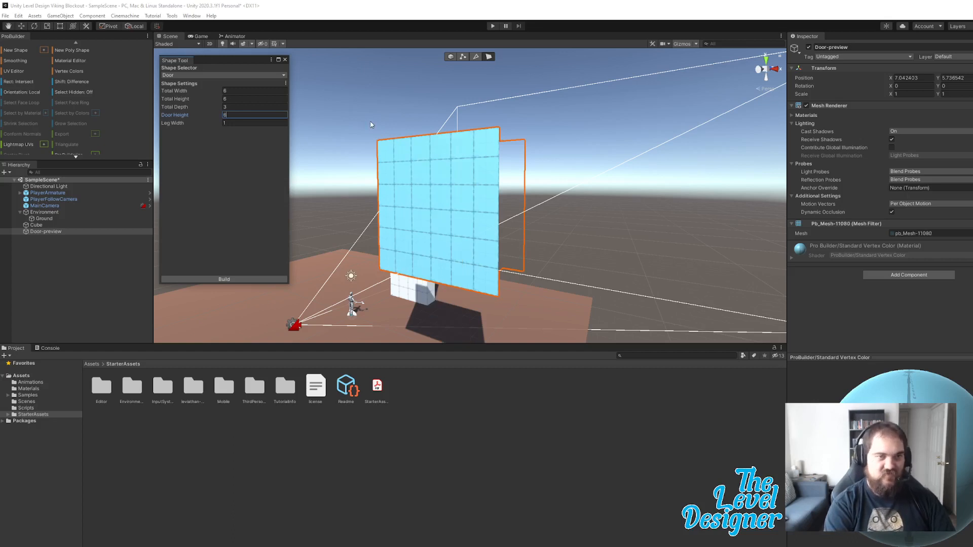
right_click_drag(507, 178, 456, 194)
key("w")
key("s")
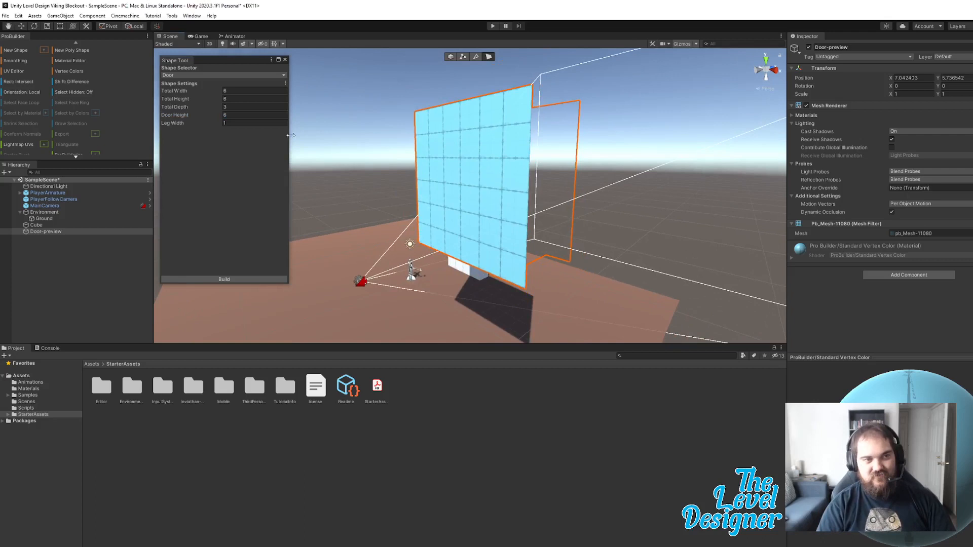
- Try door height values of 3 and 2, and reset the height to 1
left_click(241, 122)
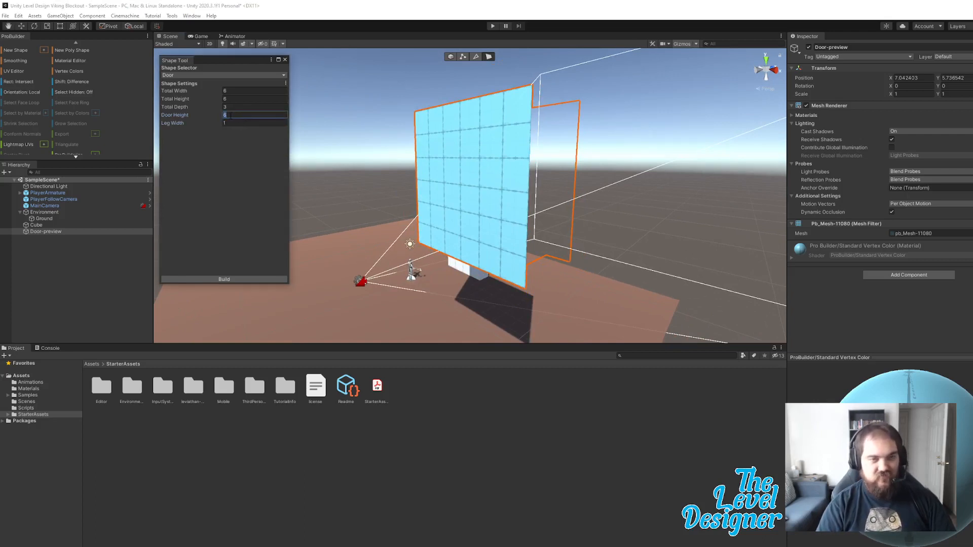
type("3")
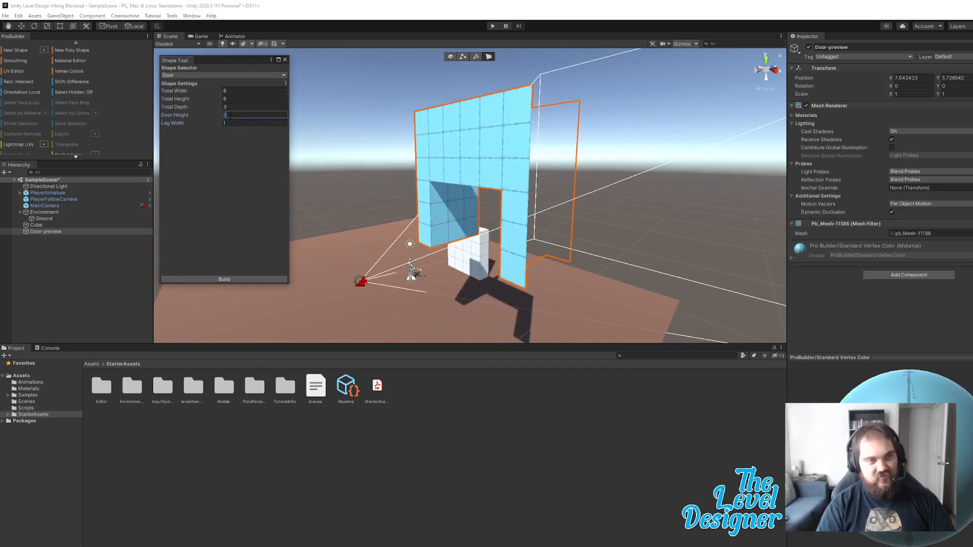
type("23")
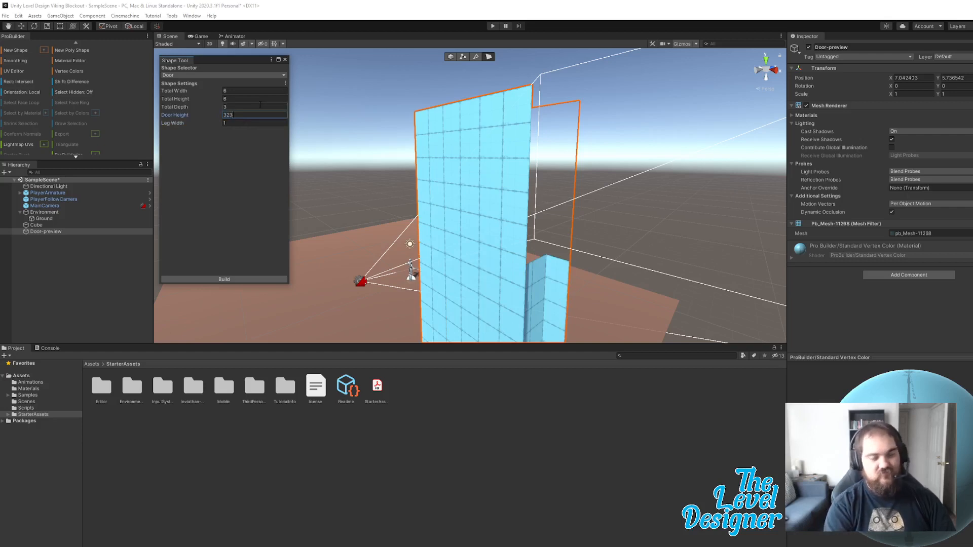
key("BackSpace")
key("BackSpace")
key("BackSpace")
type("2")
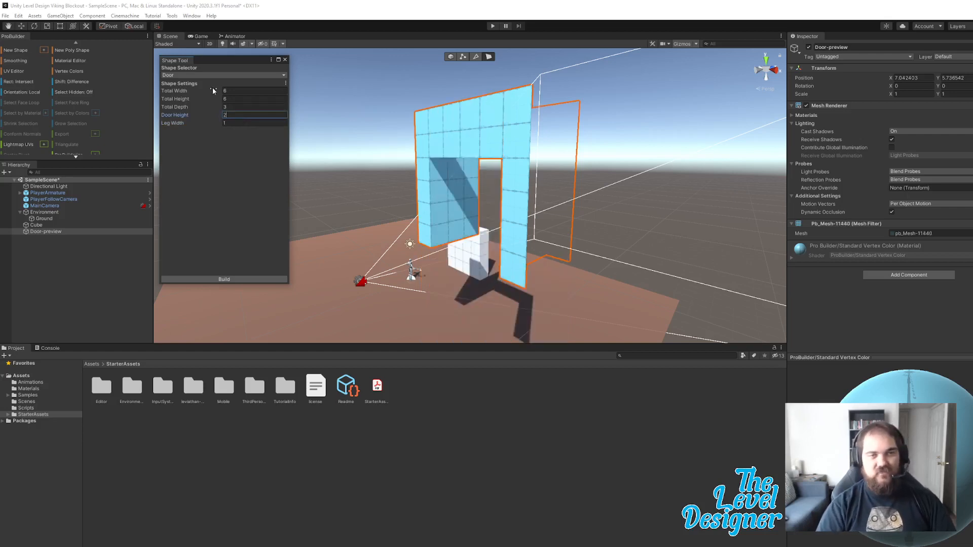
key("BackSpace")
type("1")
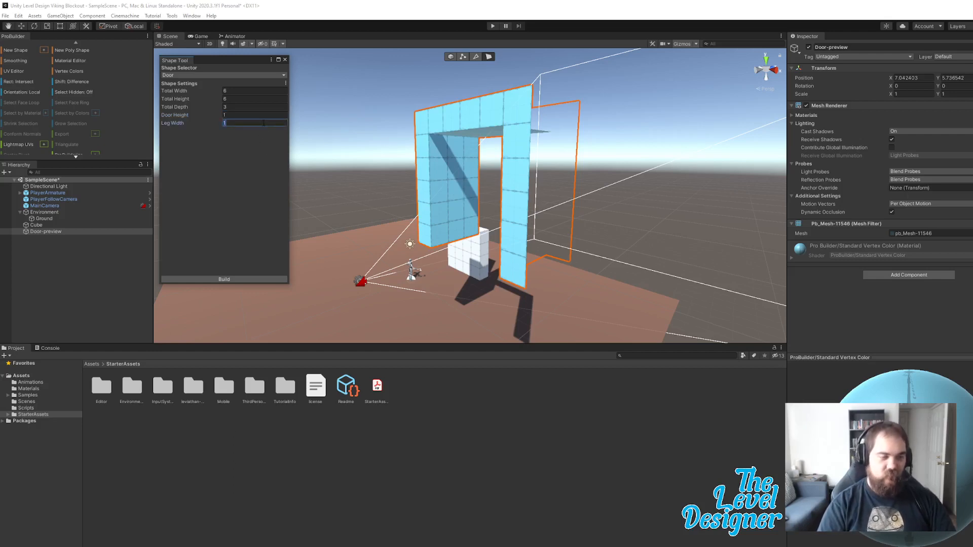
- Set the door shape's leg width to 2 and its door height to 2
type("2")
right_click_drag(503, 172, 711, 221)
key("a")
key("s")
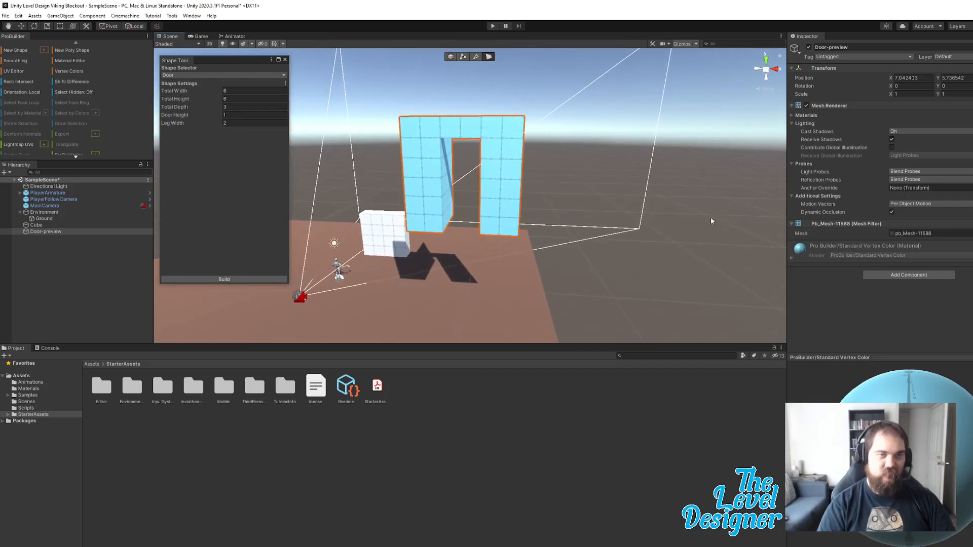
left_click(242, 116)
type("2")
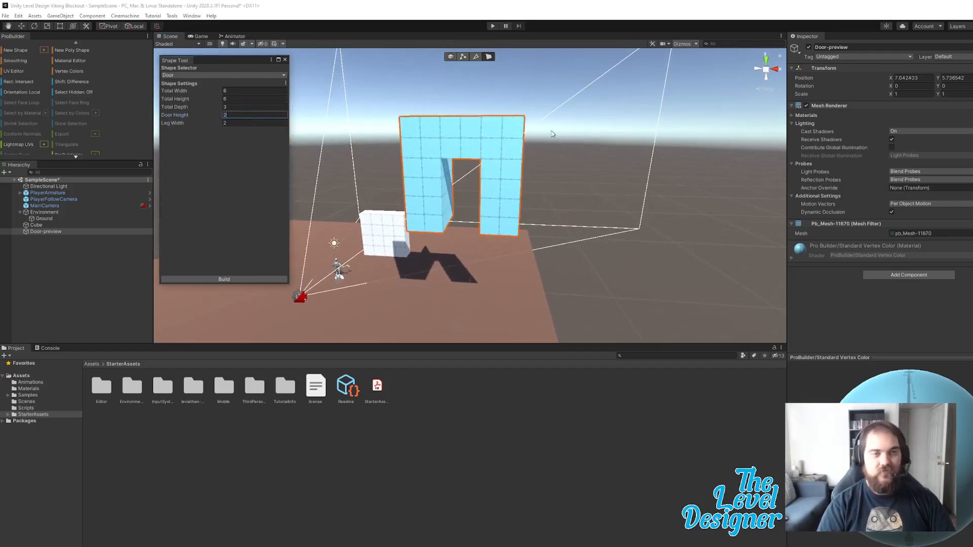
- Apply the door height and lower the door preview onto the ground beside the white wall
key("Return")
scroll(568, 181, "up", 3)
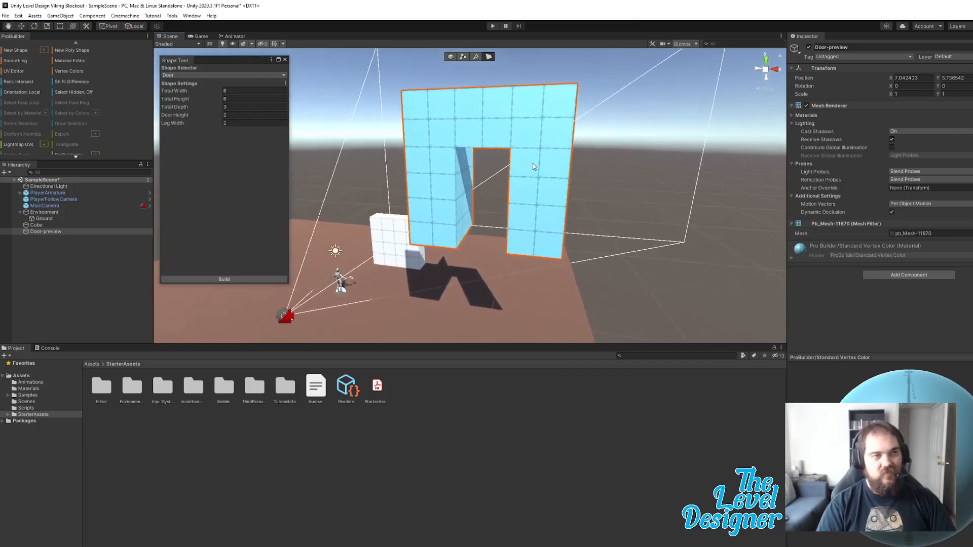
right_click_drag(533, 167, 517, 187)
left_click(452, 57)
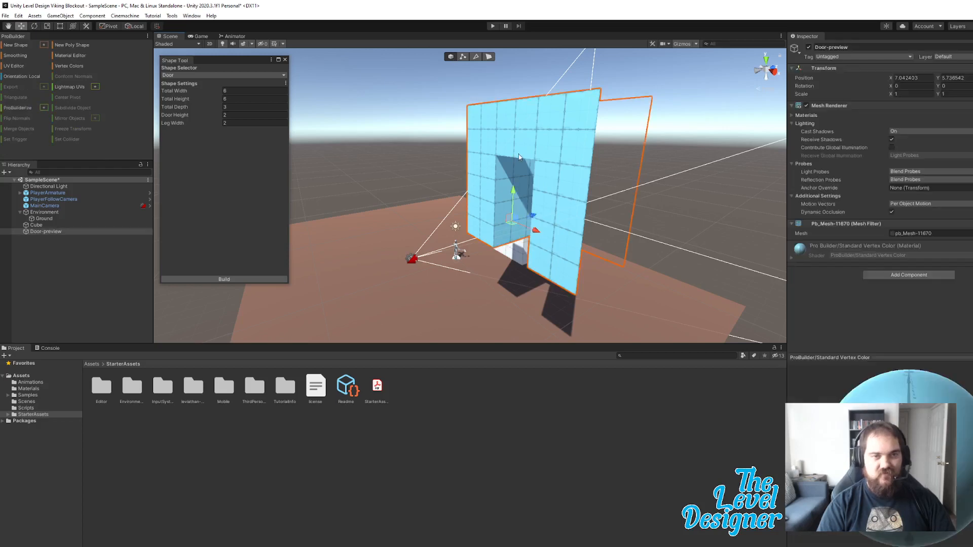
right_click_drag(517, 191, 500, 177)
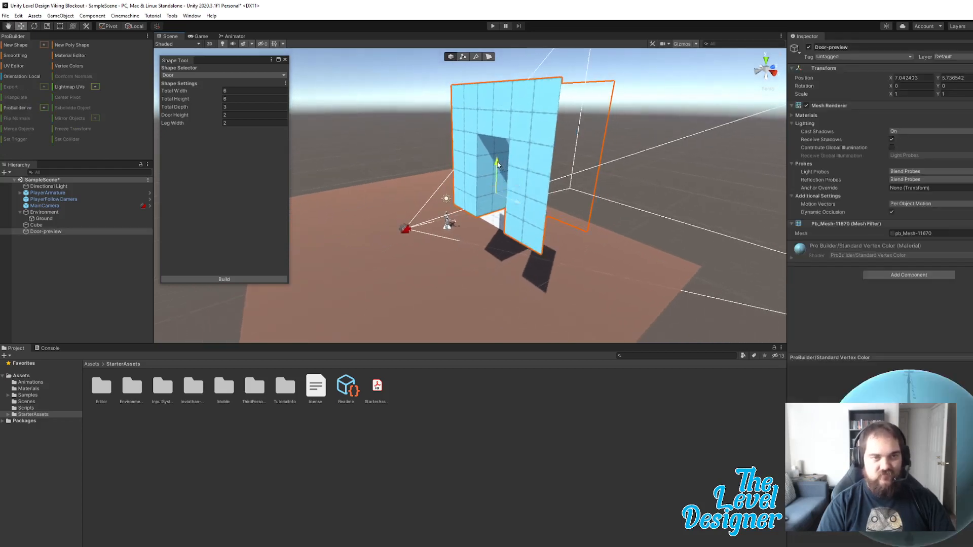
left_click_drag(497, 164, 539, 235)
scroll(647, 176, "up", 6)
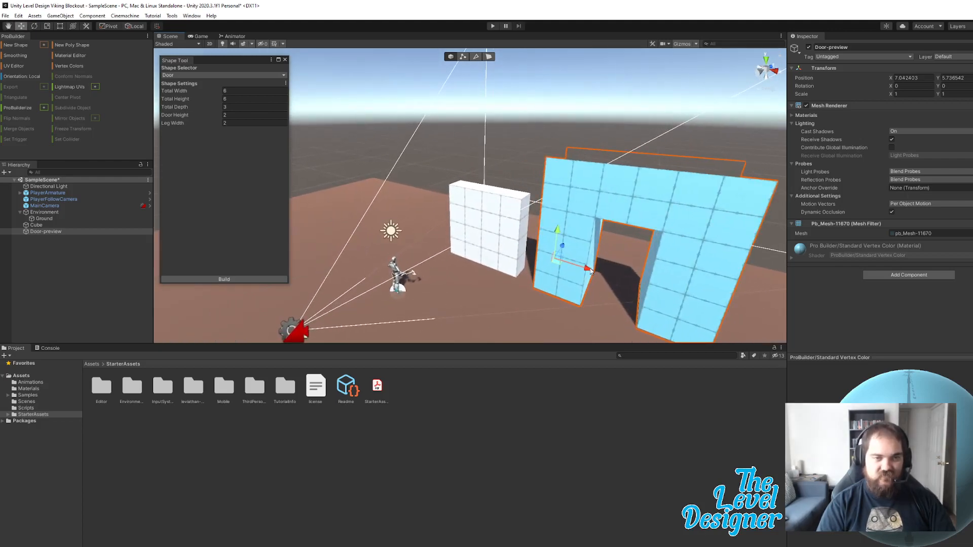
- Slide the door preview along X until its leg meets the end of the white wall
left_click_drag(589, 270, 577, 263)
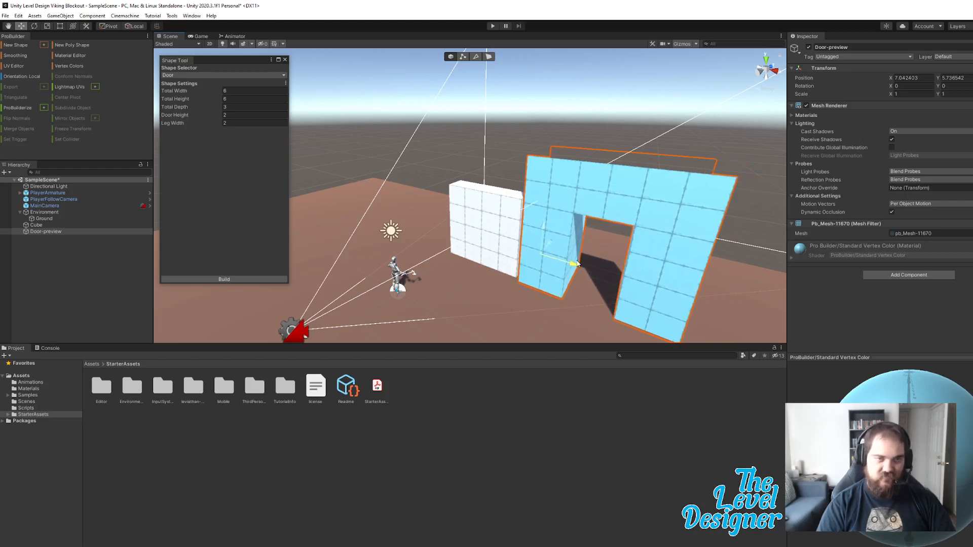
key("w")
right_click_drag(577, 264, 550, 284)
key("d")
mouse_move(545, 285)
left_mouse_down()
mouse_move(534, 269)
mouse_move(543, 273)
mouse_move(529, 273)
mouse_move(539, 275)
left_mouse_up()
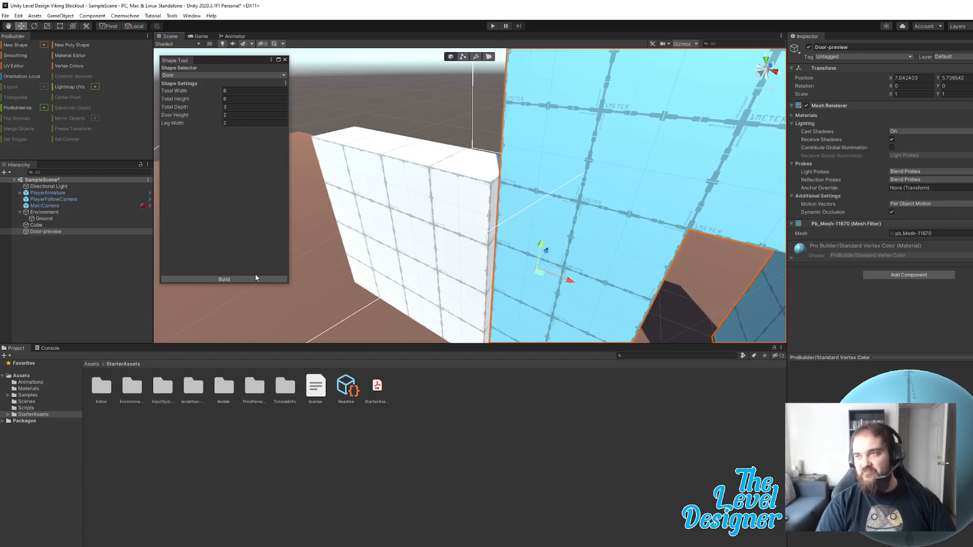
key("s")
right_click_drag(485, 142, 495, 143)
key("q")
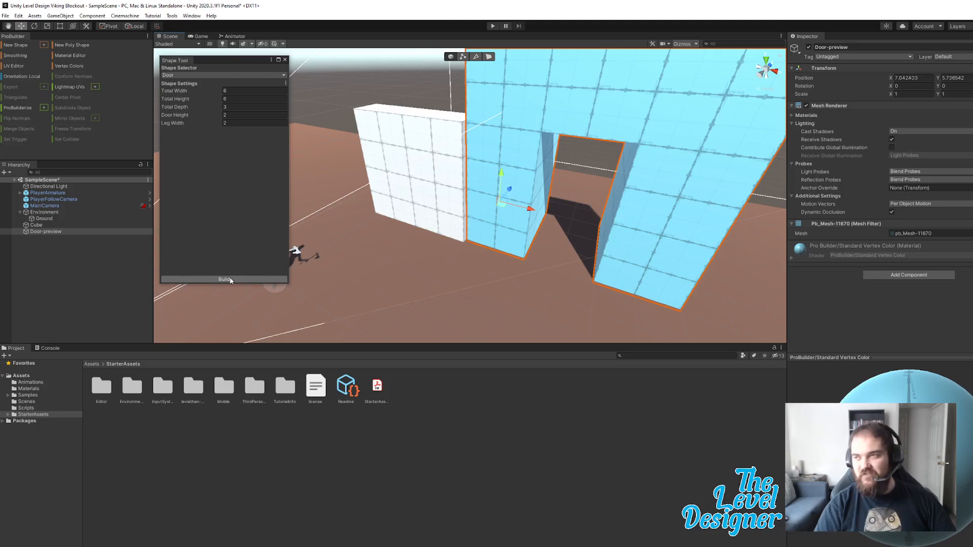
- Run the scene in play mode and move the character around in front of the wall to judge the scale
left_click(491, 26)
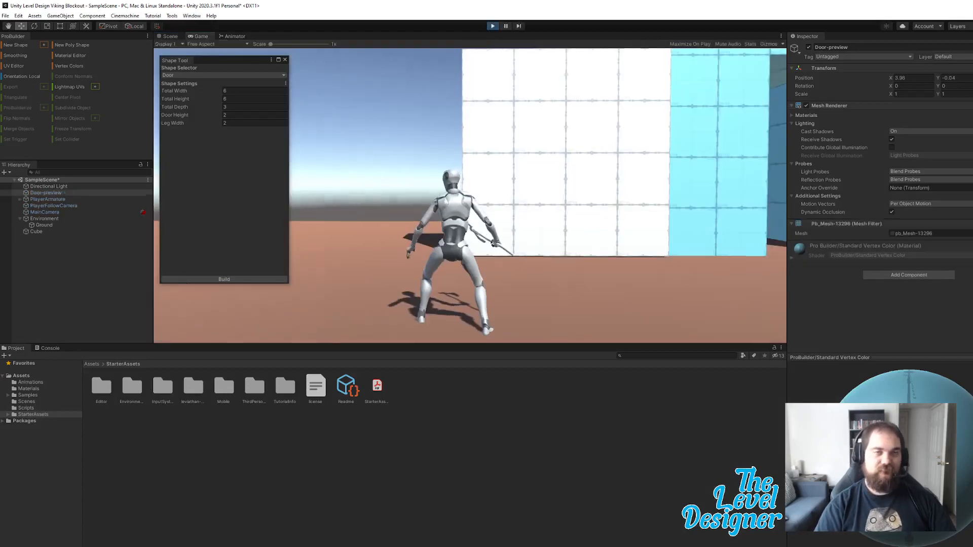
key("d")
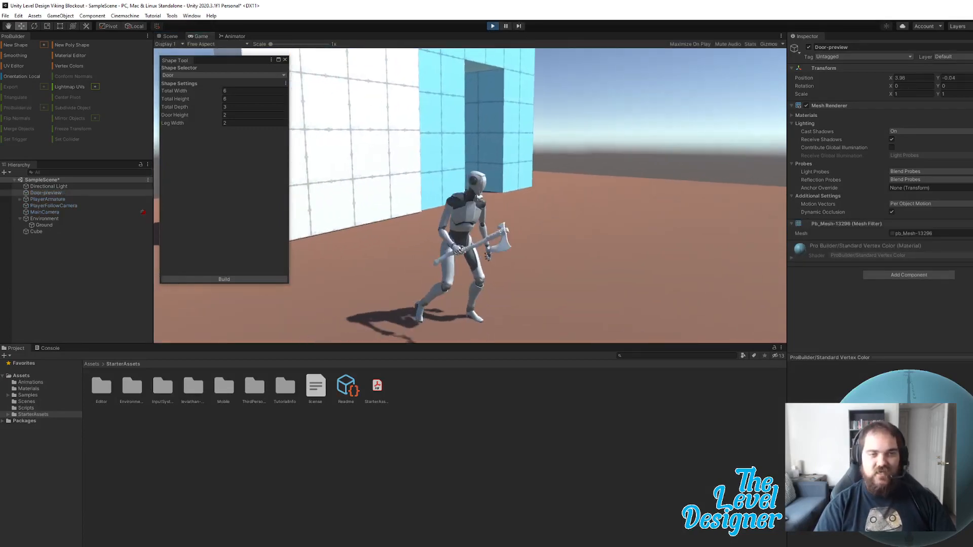
key("w")
key("s")
key("d")
key("s")
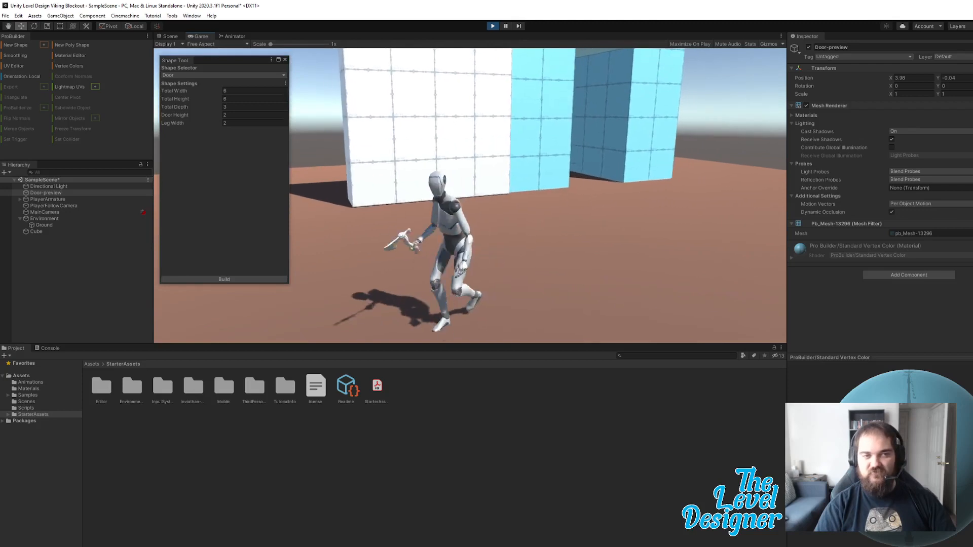
key("w")
key("d")
key("s")
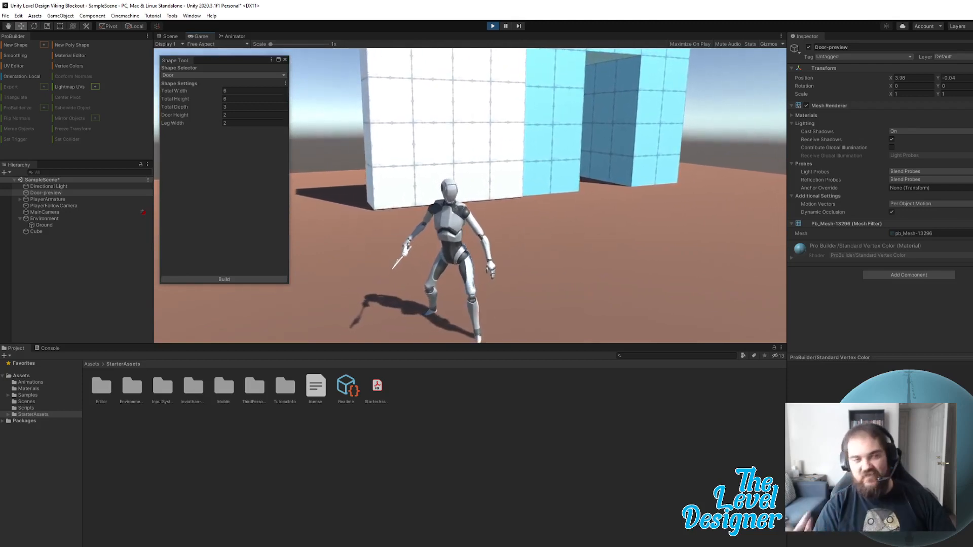
key("w")
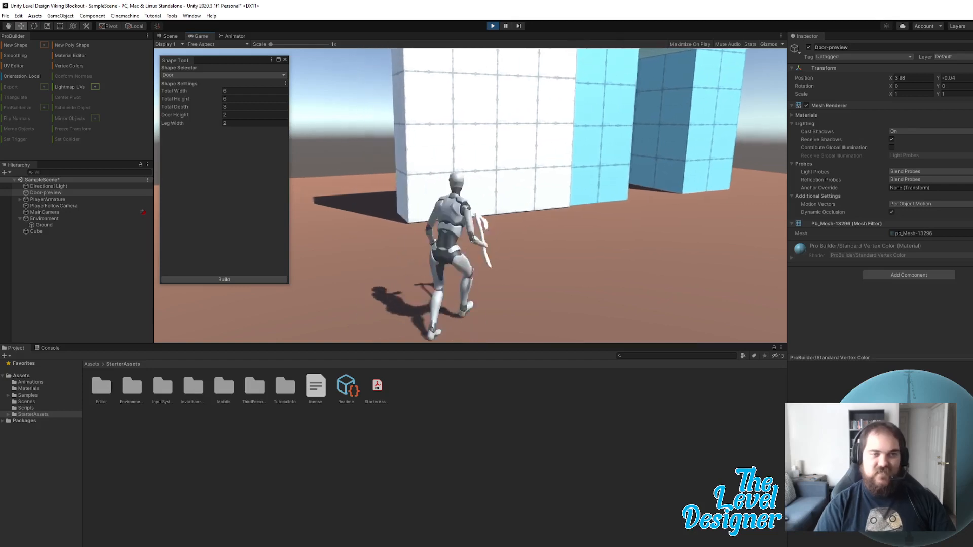
key("s")
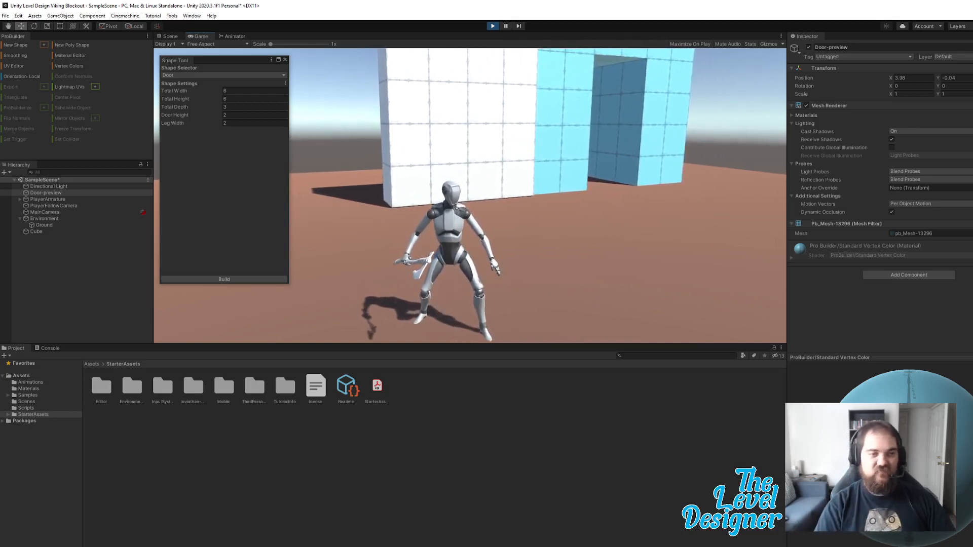
key("s")
key("a")
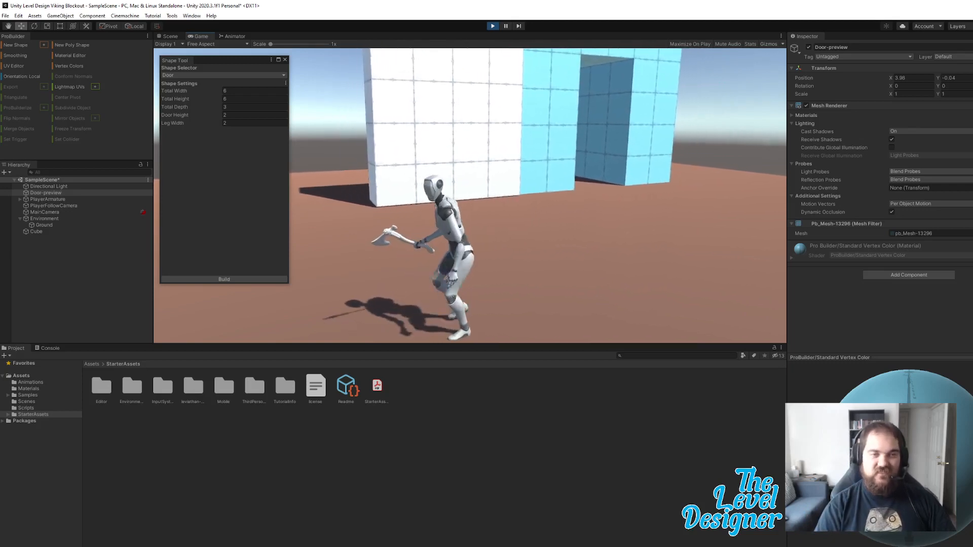
key("s")
key("w")
key("w")
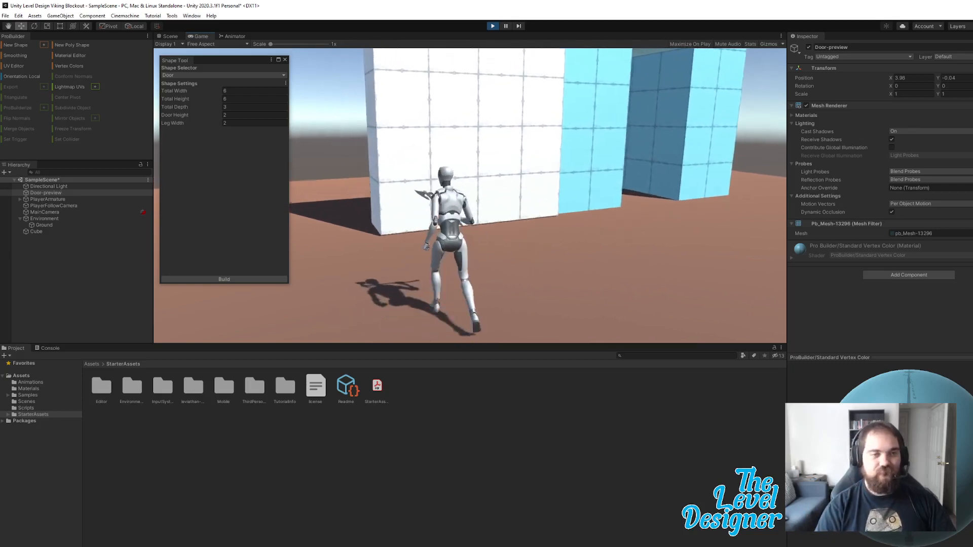
- Walk the character along the wall to the doorway, check the opening's proportions against it, and stop play mode
key("d")
key("a")
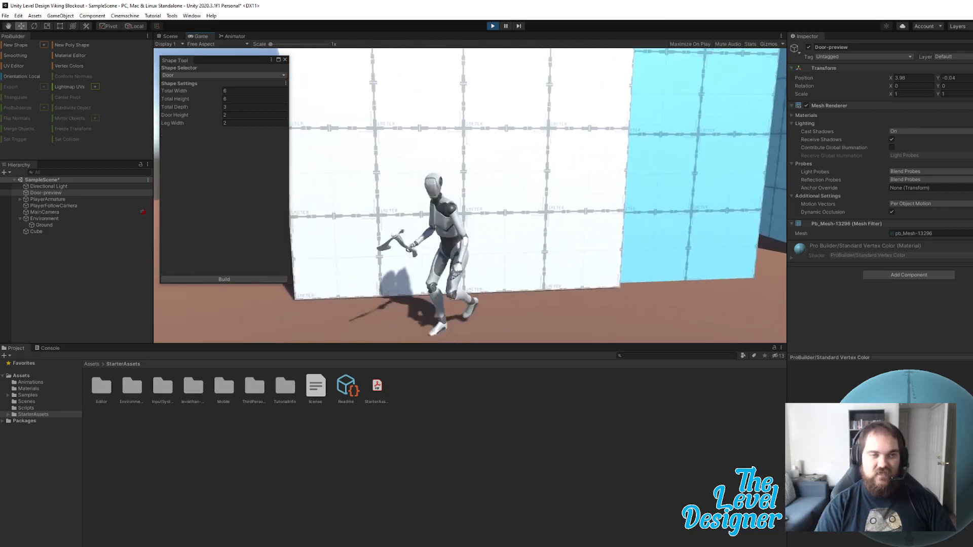
key("d")
key("s")
key("d")
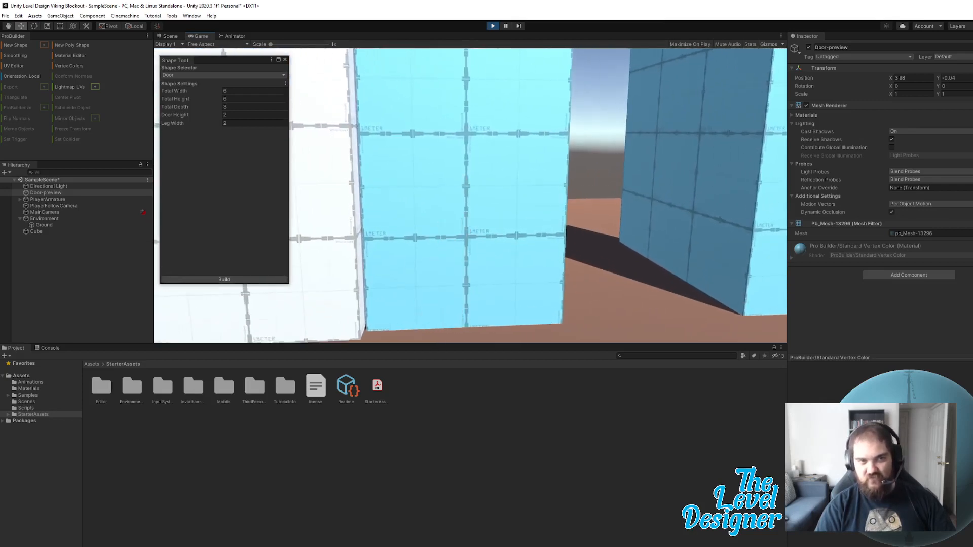
key("s")
key("w")
key("a")
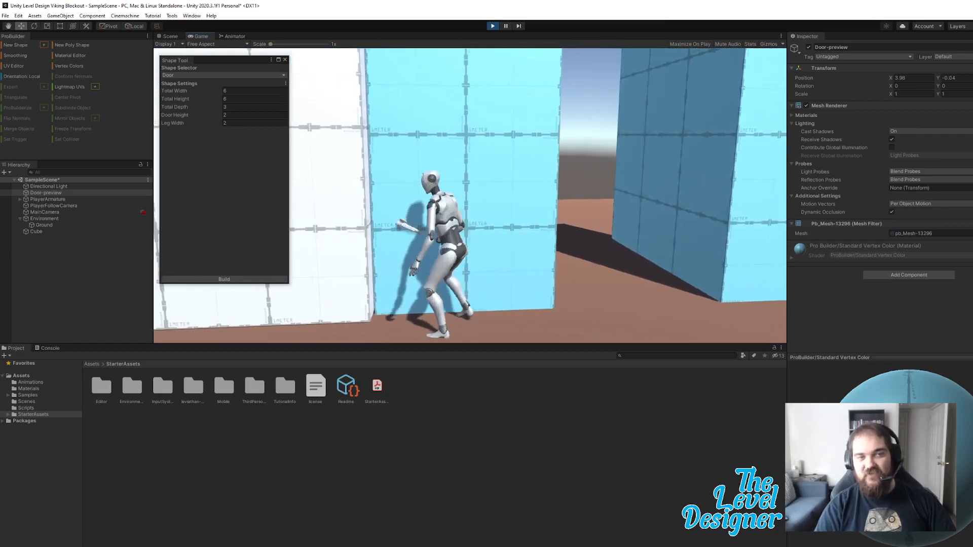
key("w")
key("s")
key("d")
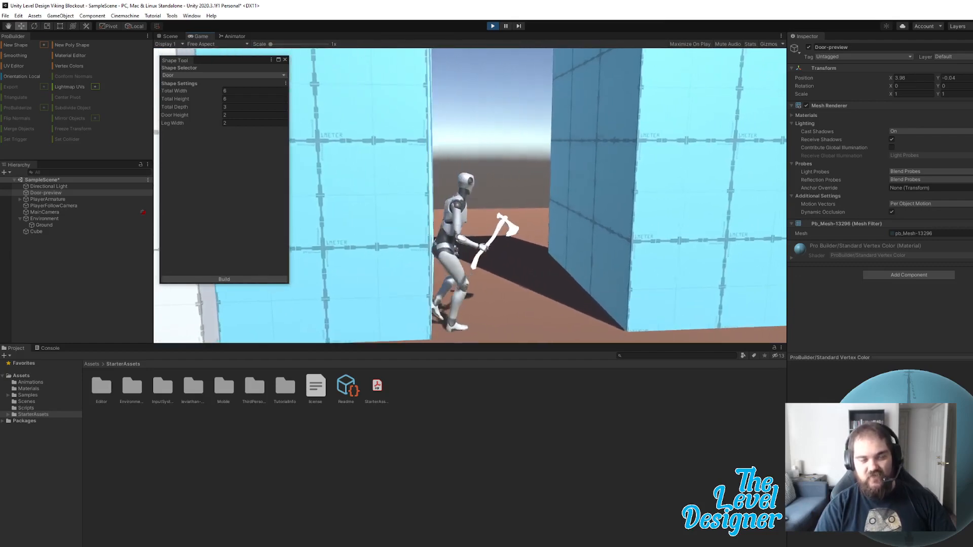
key("w")
key("s")
key("a")
key("s")
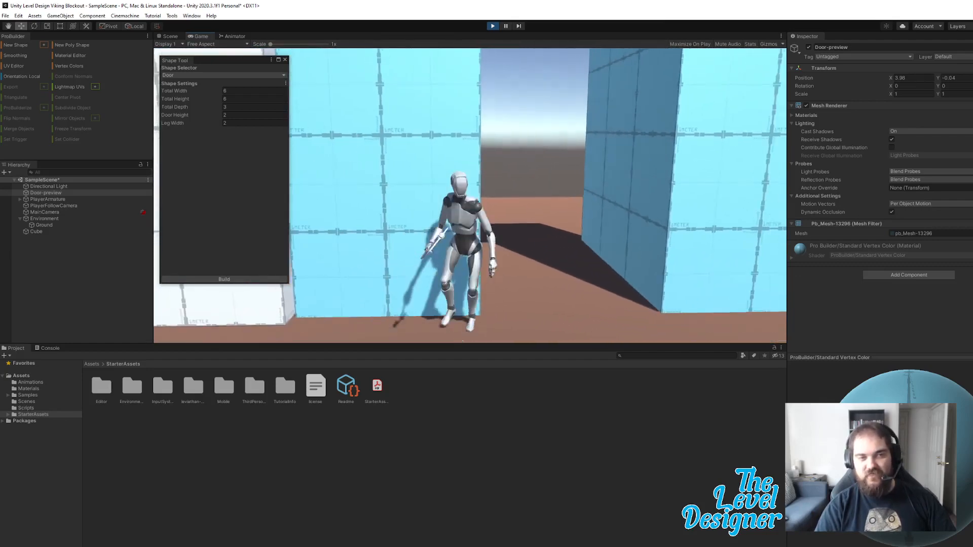
key("d")
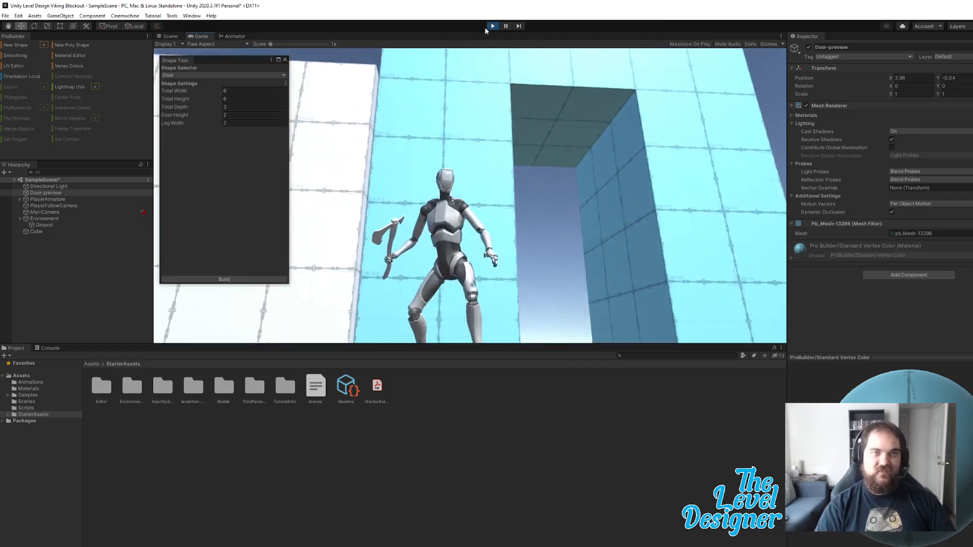
left_click(492, 26)
- Build the door from its preview and close the Shape Tool
left_click(224, 279)
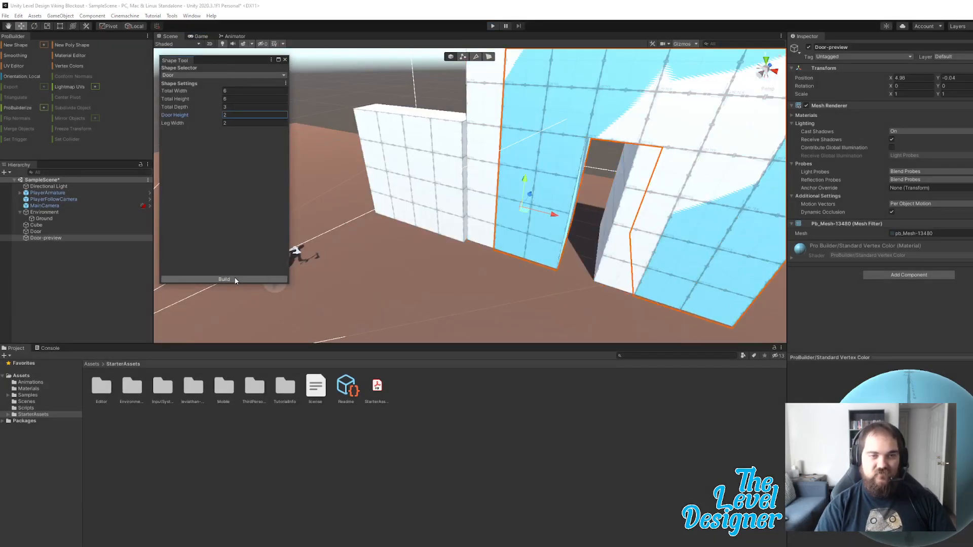
key("s")
key("d")
right_click_drag(627, 211, 488, 168)
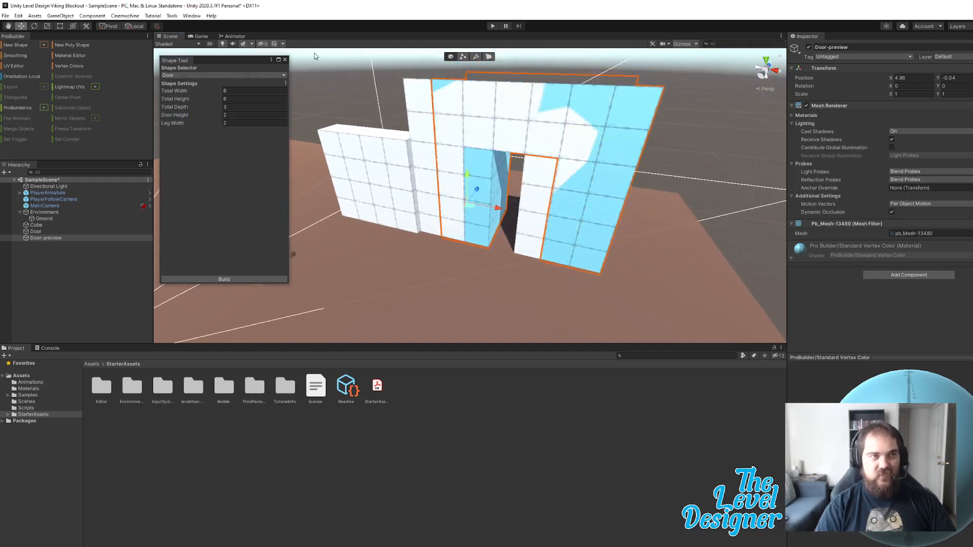
left_click(286, 60)
- Select the built door and nudge it into line with the end of the white wall
left_click(446, 135)
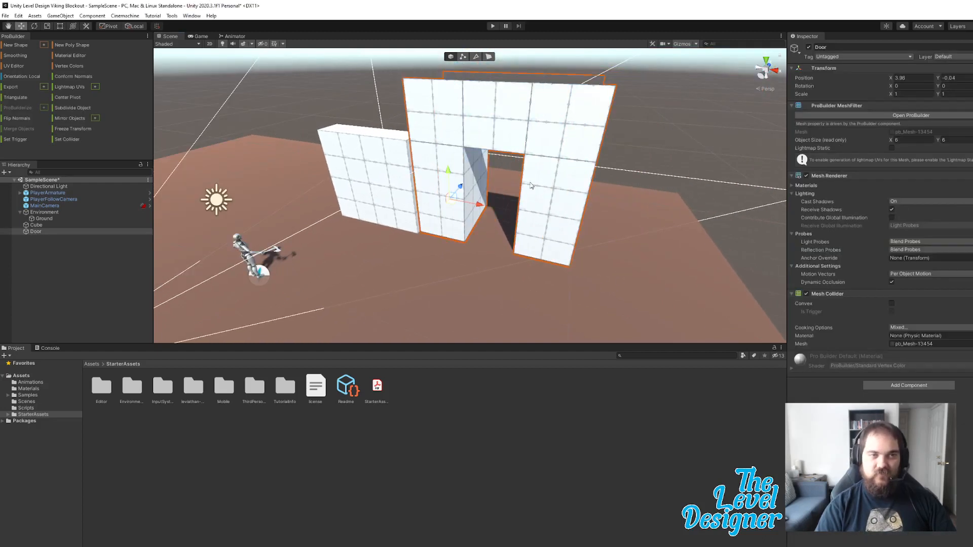
right_click_drag(445, 134, 476, 170)
key("w")
left_click_drag(405, 194, 415, 194)
key("s")
key("a")
right_click_drag(418, 193, 527, 203)
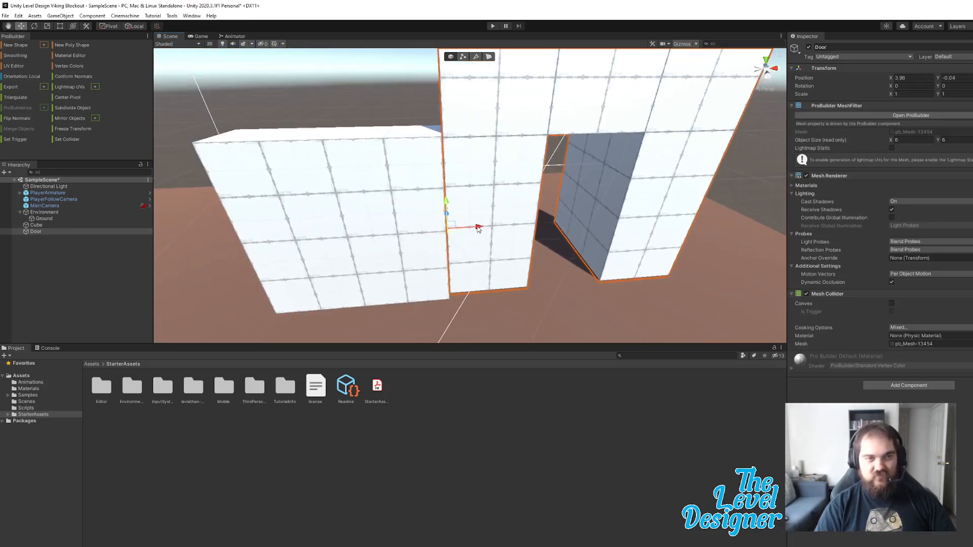
mouse_move(477, 227)
left_mouse_down()
mouse_move(465, 226)
mouse_move(482, 226)
left_mouse_up()
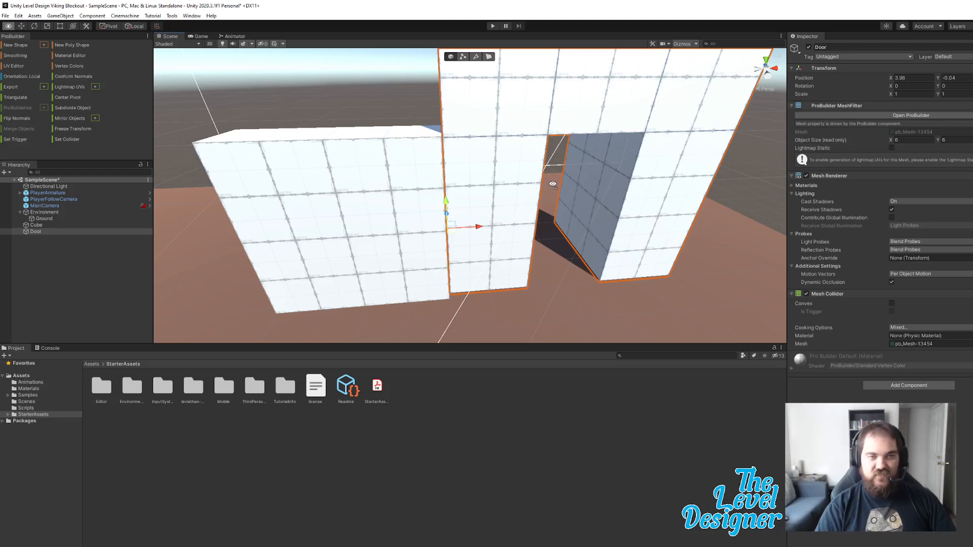
left_click_drag(475, 223, 554, 195, "alt")
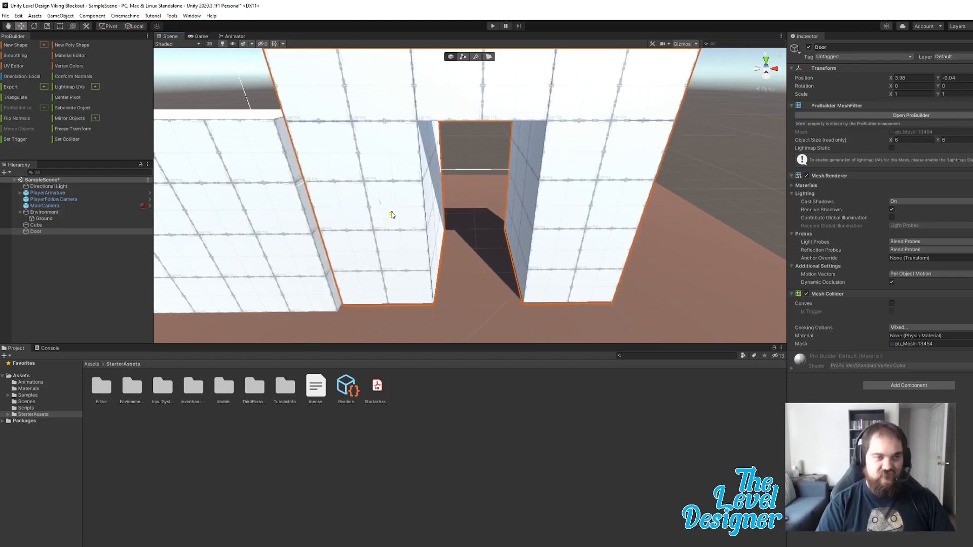
- Adjust the door's height until its base rests on the ground at a Y position of about 0.009
left_click_drag(379, 201, 386, 206)
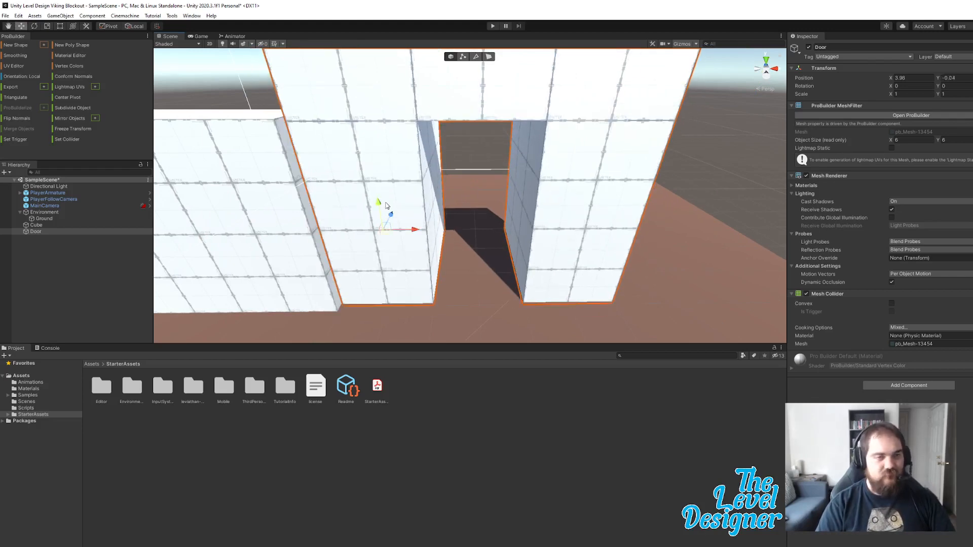
right_click_drag(479, 202, 495, 157)
key("w")
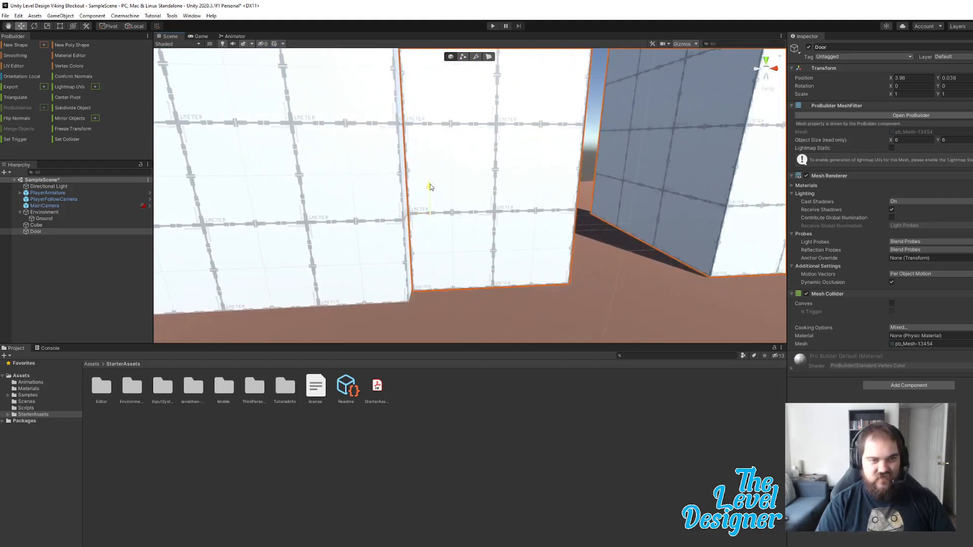
left_click_drag(429, 191, 430, 184)
right_click_drag(512, 206, 497, 174)
key("w")
key("s")
key("w")
key("s")
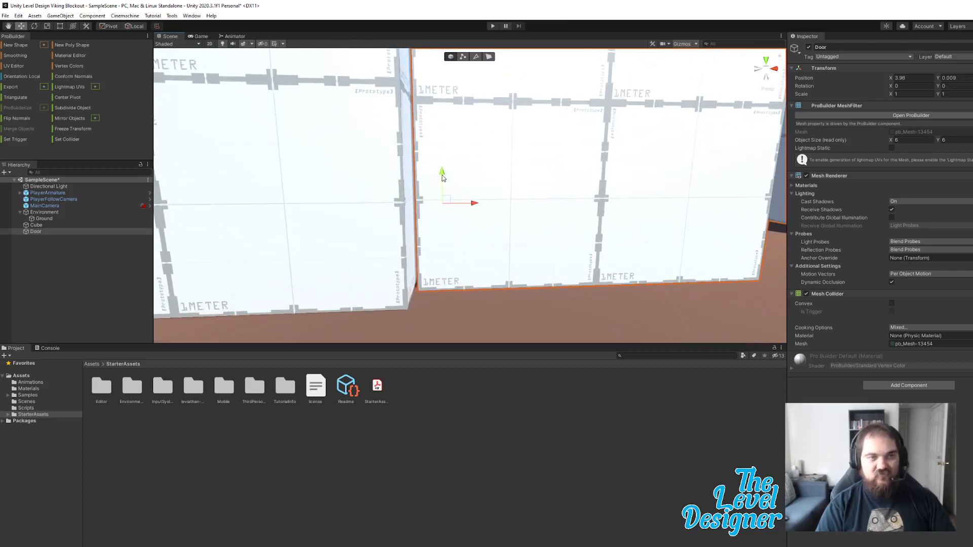
- Select the white wall cube and lower it onto the ground to a Y position of about 0.012
left_click(401, 125)
key("f")
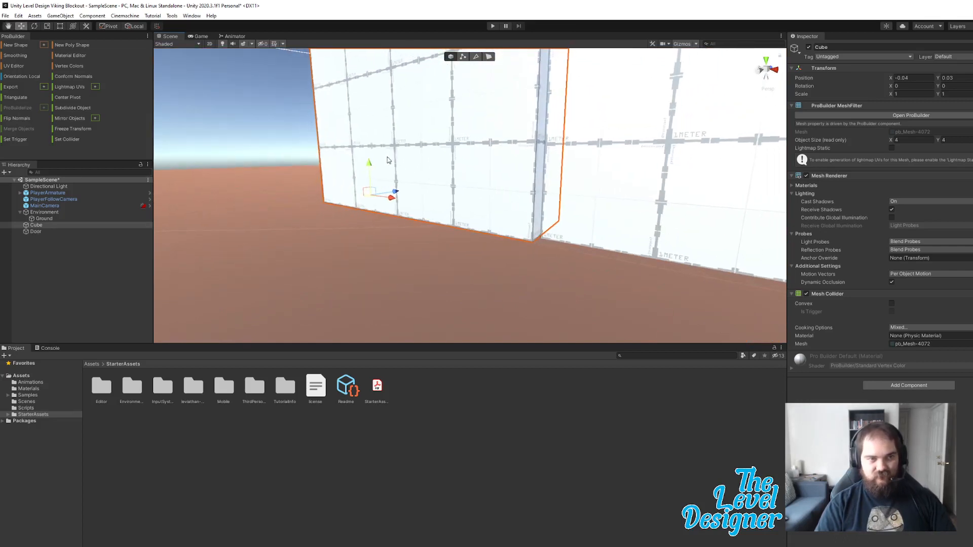
left_click_drag(371, 160, 373, 165)
key("w")
right_click_drag(564, 168, 426, 137)
key("d")
key("s")
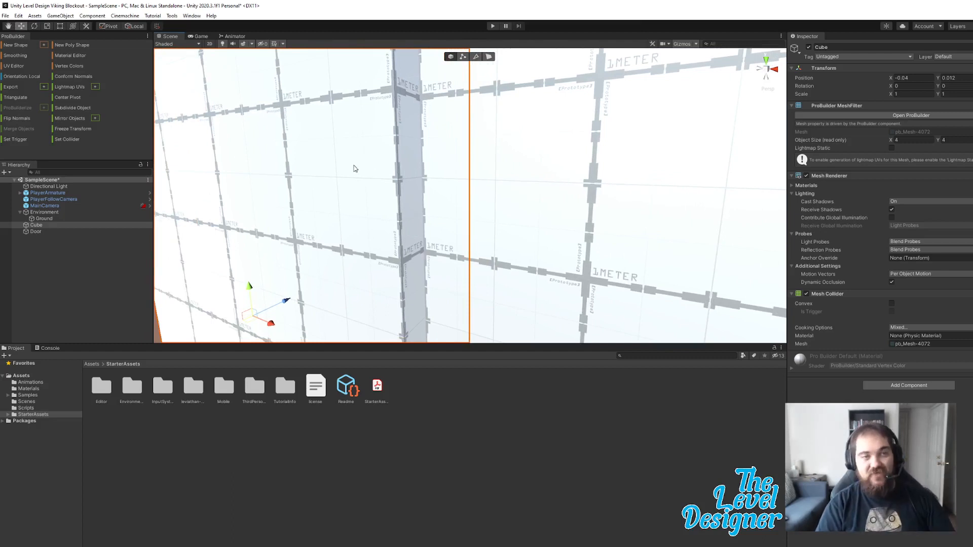
- Shift the white wall along its depth until its front face lines up with the door's face, and deselect it
right_click_drag(446, 185, 467, 246)
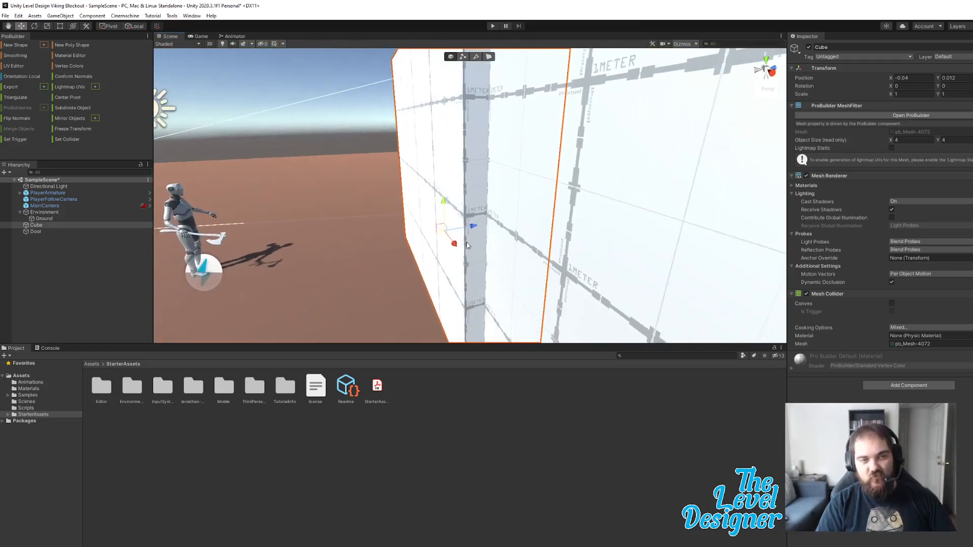
left_click_drag(470, 230, 445, 231)
key("s")
right_click_drag(560, 163, 555, 168)
key("w")
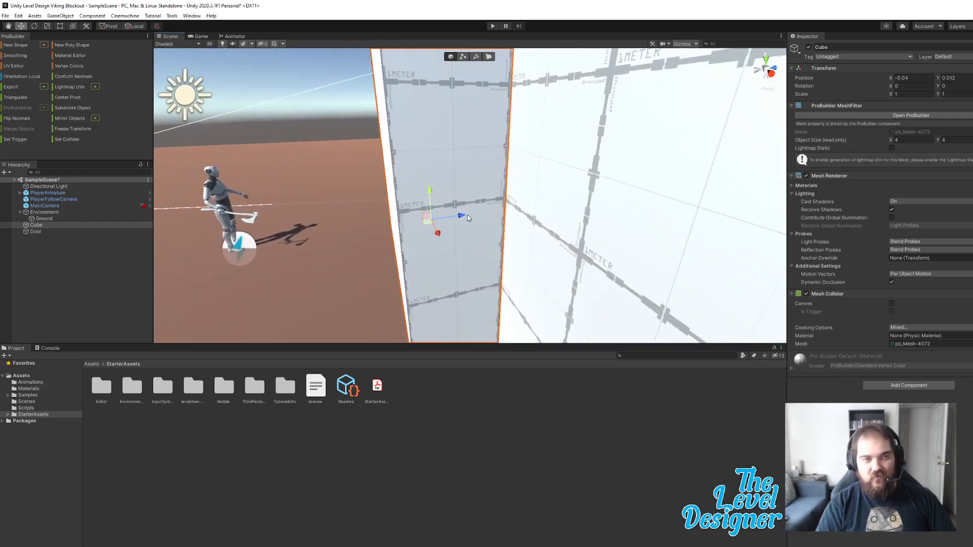
left_click_drag(467, 215, 500, 217)
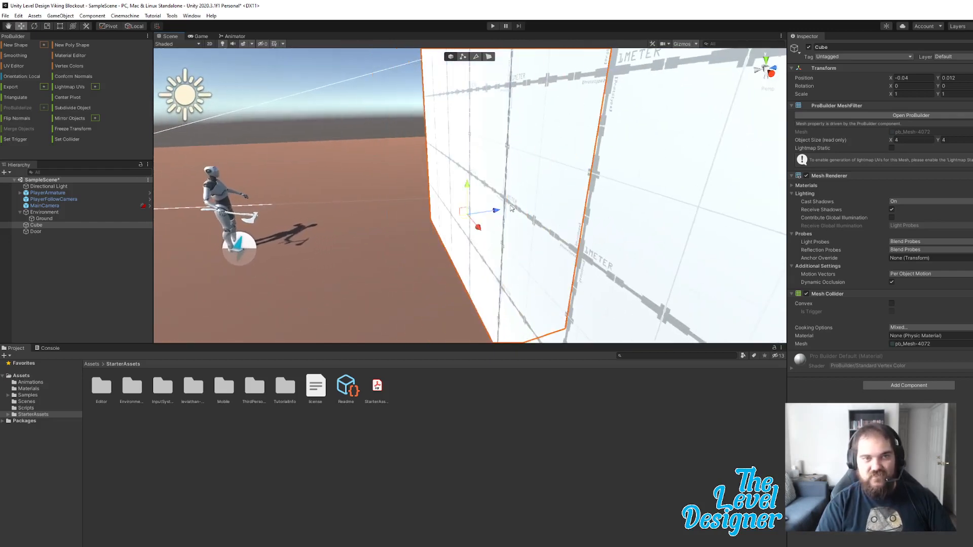
right_click_drag(546, 181, 451, 259)
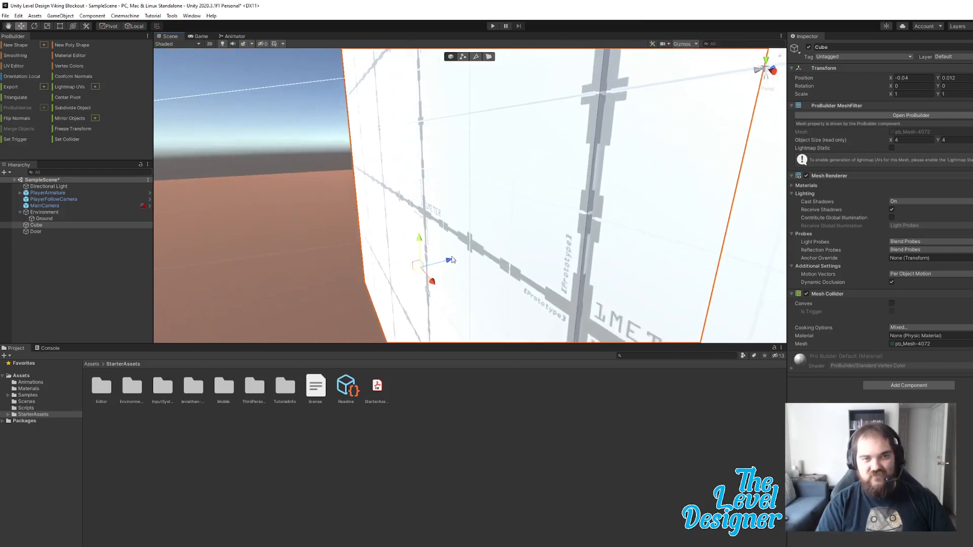
left_click_drag(447, 261, 448, 263)
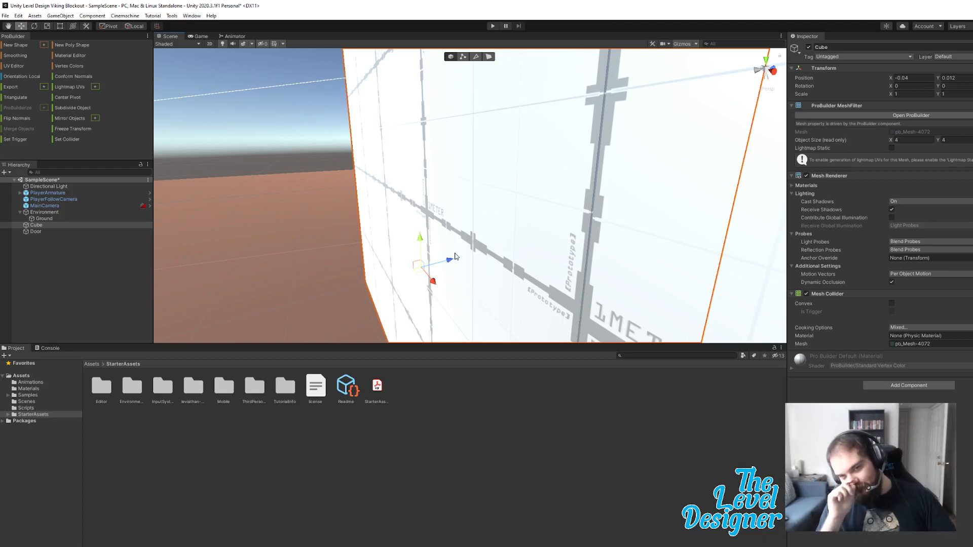
right_click_drag(582, 206, 691, 191)
key("a")
key("w")
key("s")
right_click_drag(545, 126, 534, 181)
key("w")
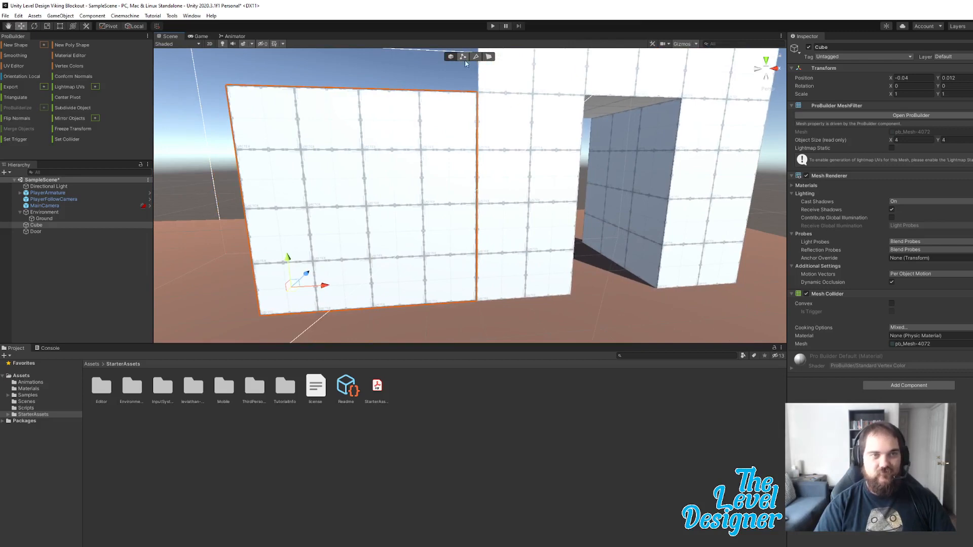
left_click(409, 68)
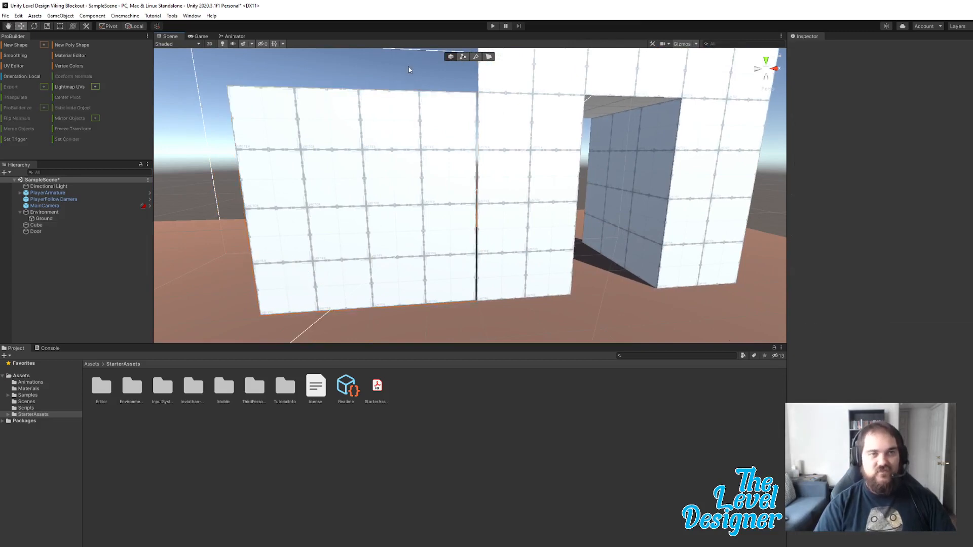
- Enter play mode and walk the character along the front of the wall to the doorway to check the seam and scale
left_click(490, 26)
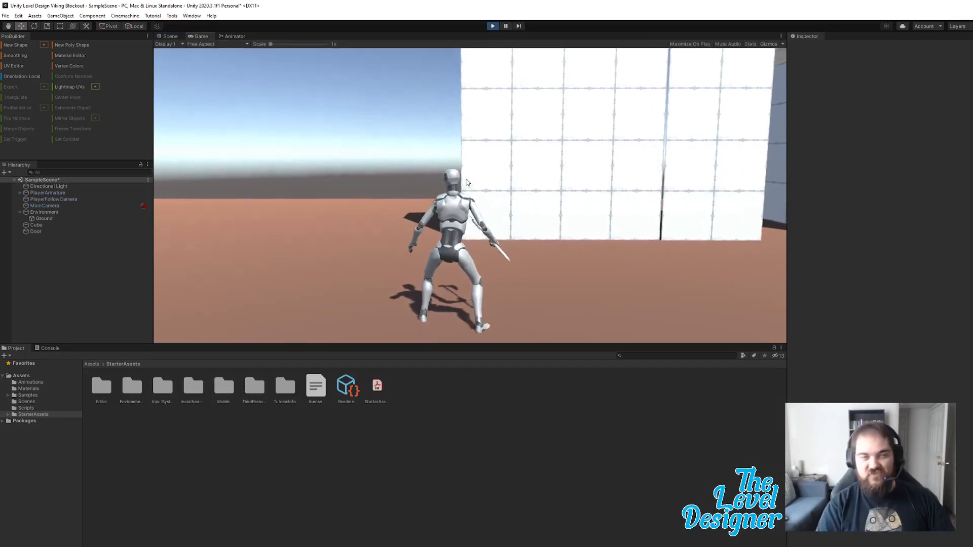
key("d")
key("w")
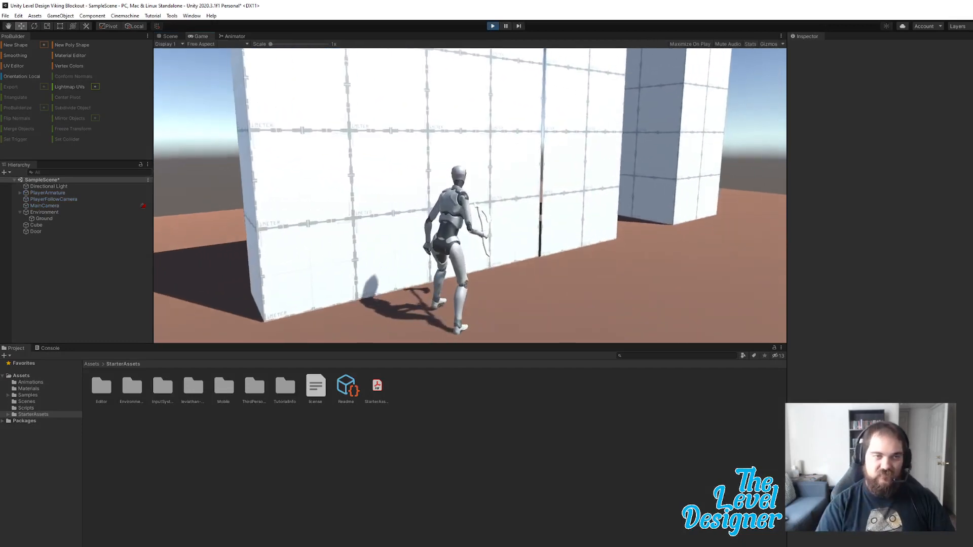
key("d")
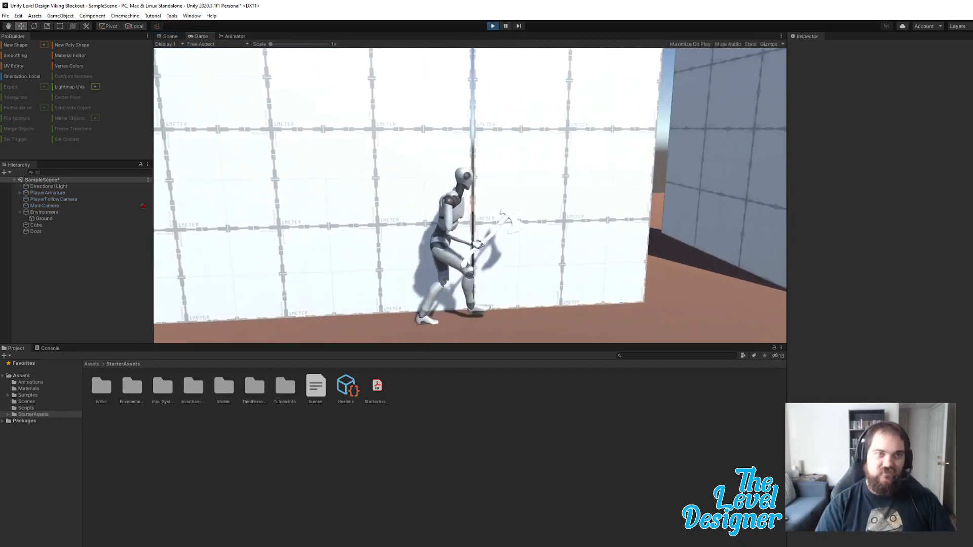
key("d")
key("w")
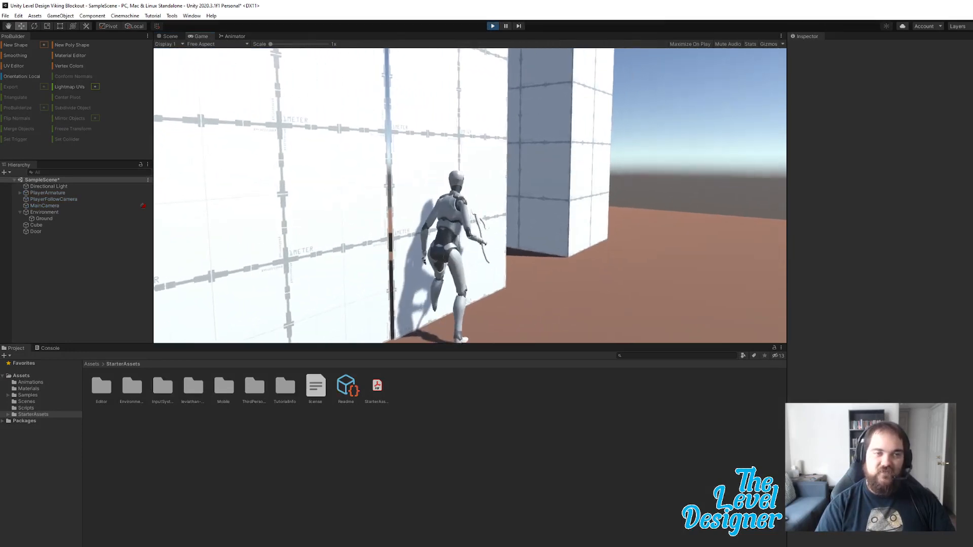
key("s")
key("a")
key("d")
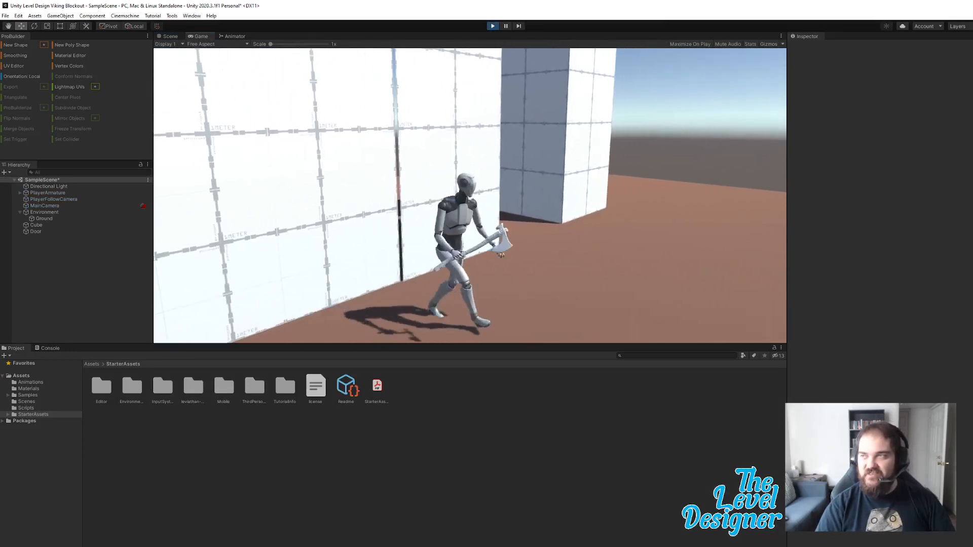
key("w")
key("a")
key("d")
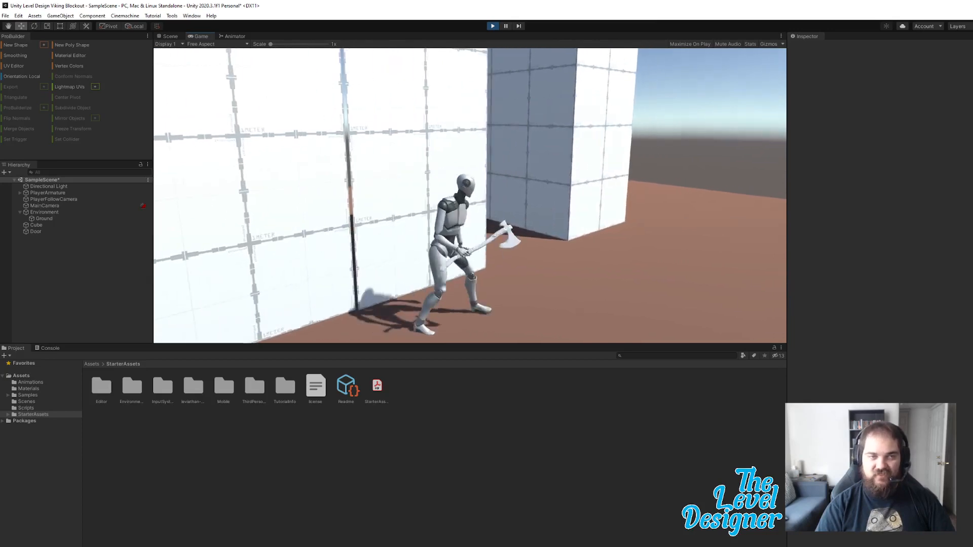
key("d")
key("w")
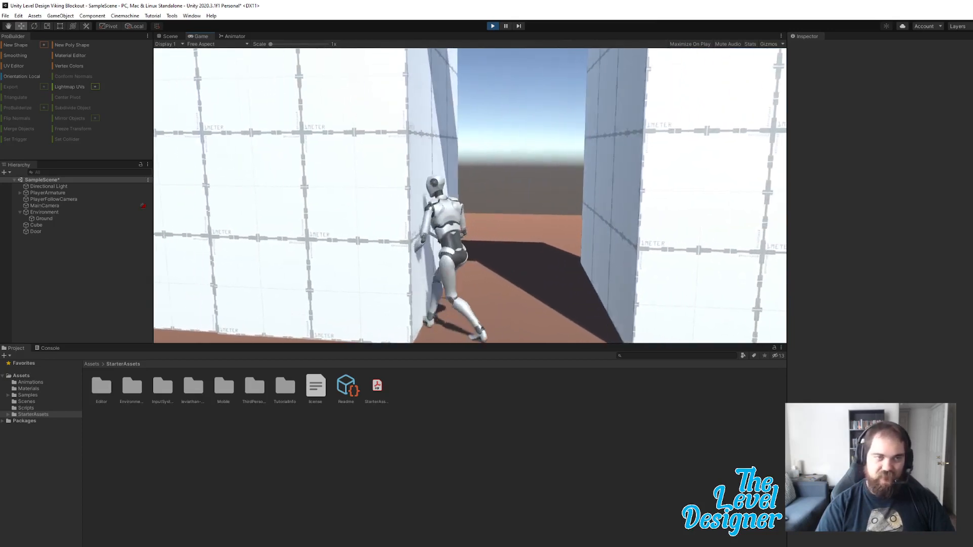
- Walk the character through the doorway and around the back of the walls, and end the play test
key("d")
key("w")
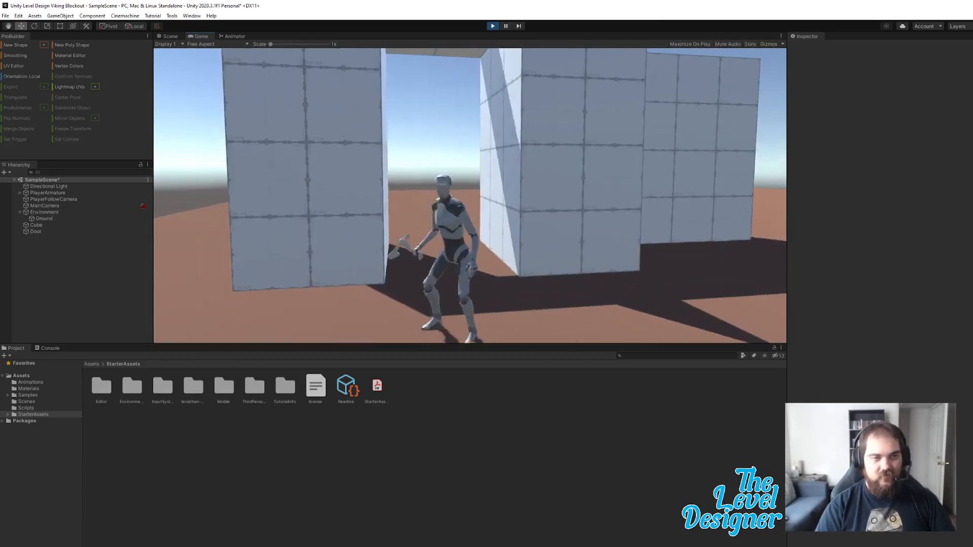
key("d")
key("s")
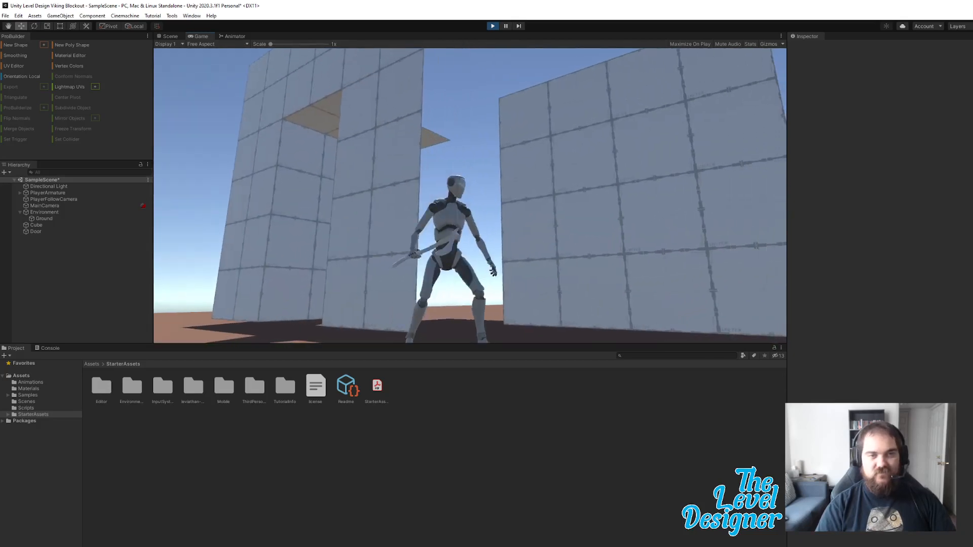
key("w")
key("s")
key("d")
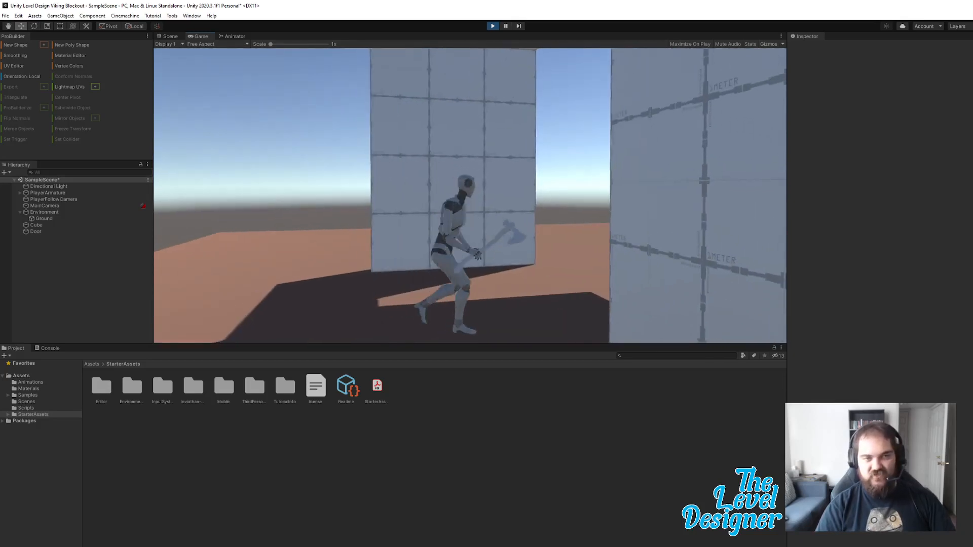
key("w")
key("w")
key("d")
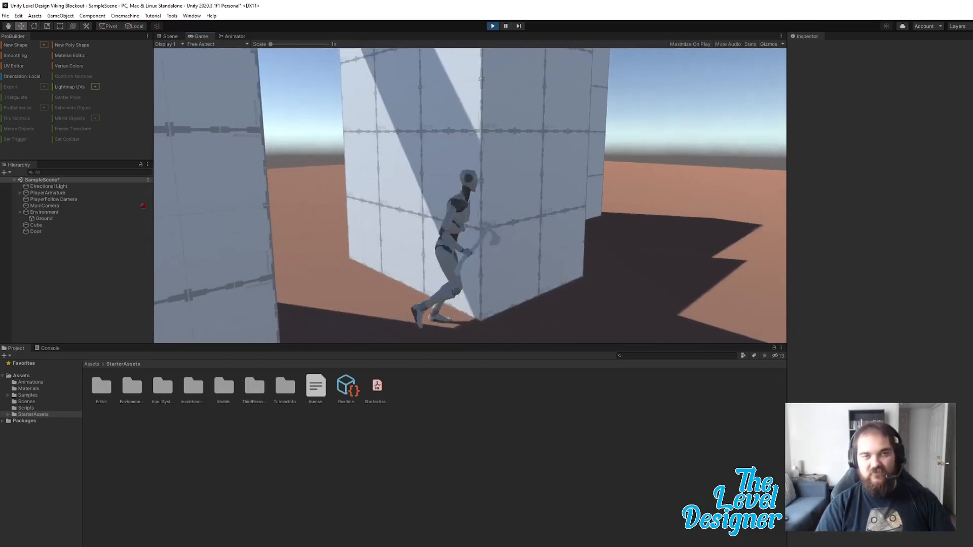
key("d")
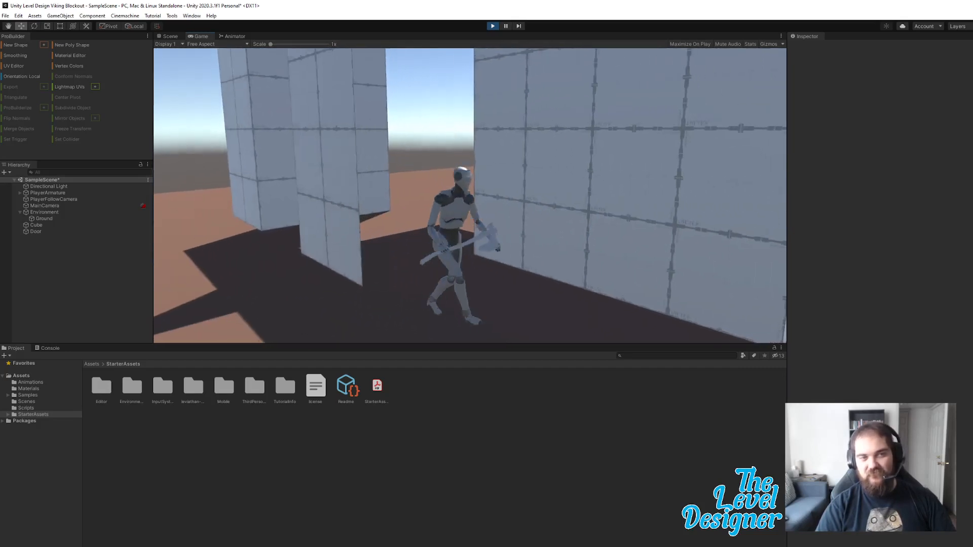
key("w")
key("a")
key("s")
key("a")
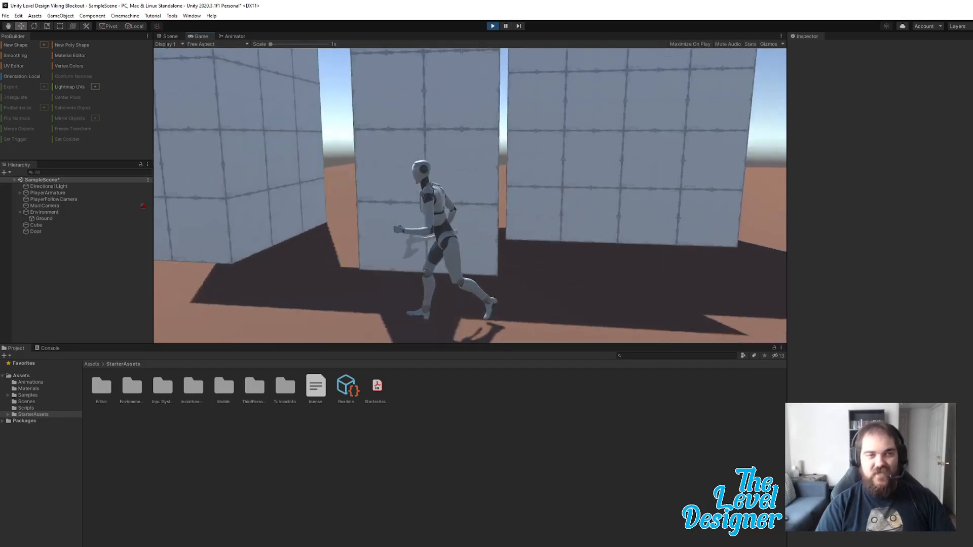
key("s")
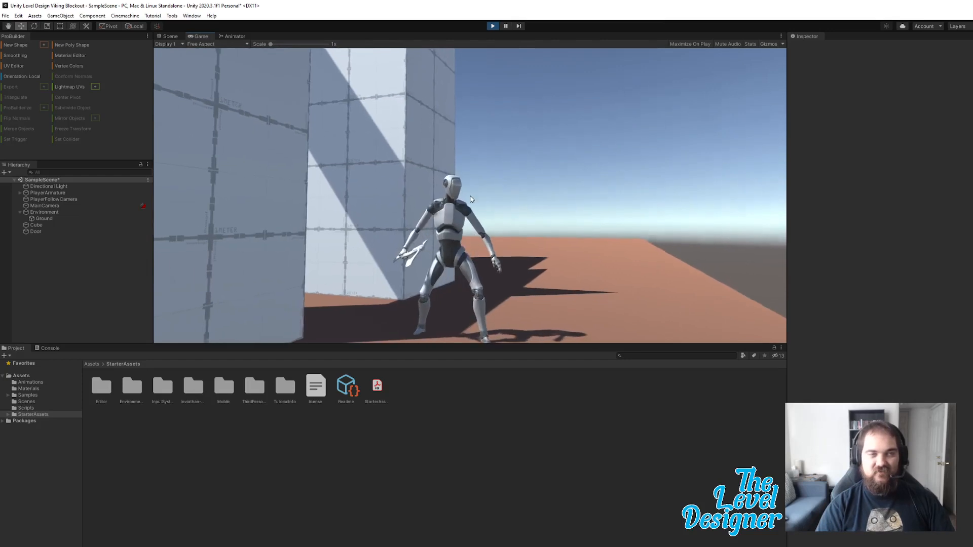
key("Escape")
left_click(492, 26)
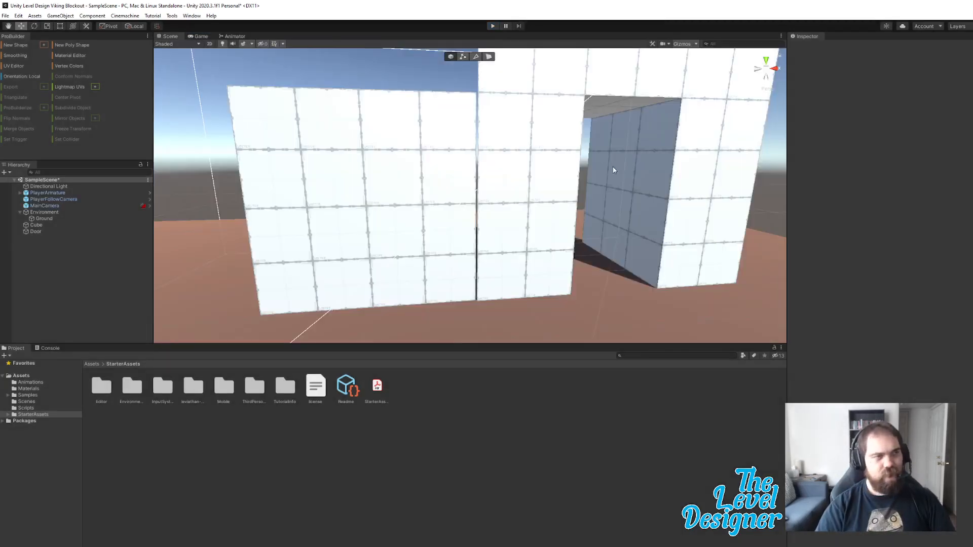
- Select the white wall and pick its narrow outer end face in face selection mode
key("s")
right_click_drag(620, 173, 628, 201)
key("d")
key("e")
key("w")
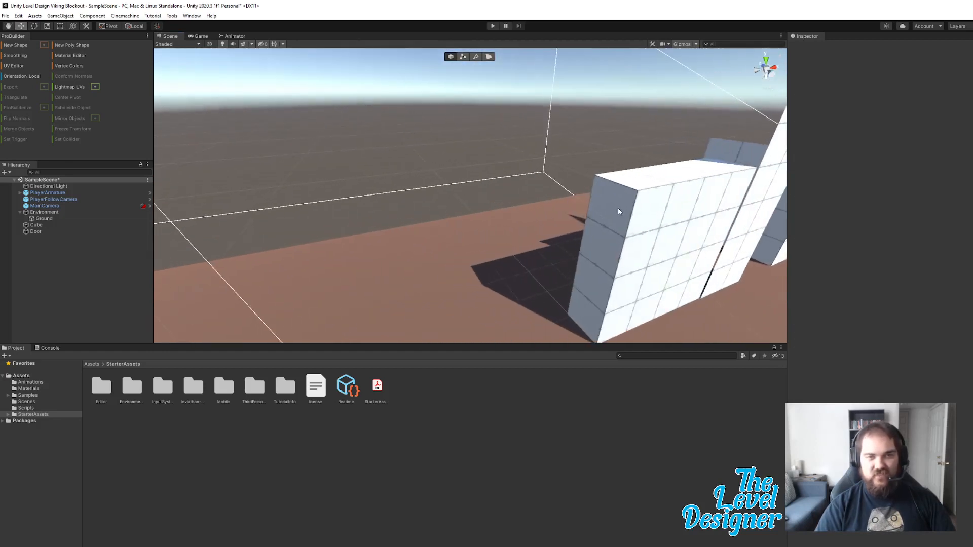
left_click(619, 208)
left_click(487, 57)
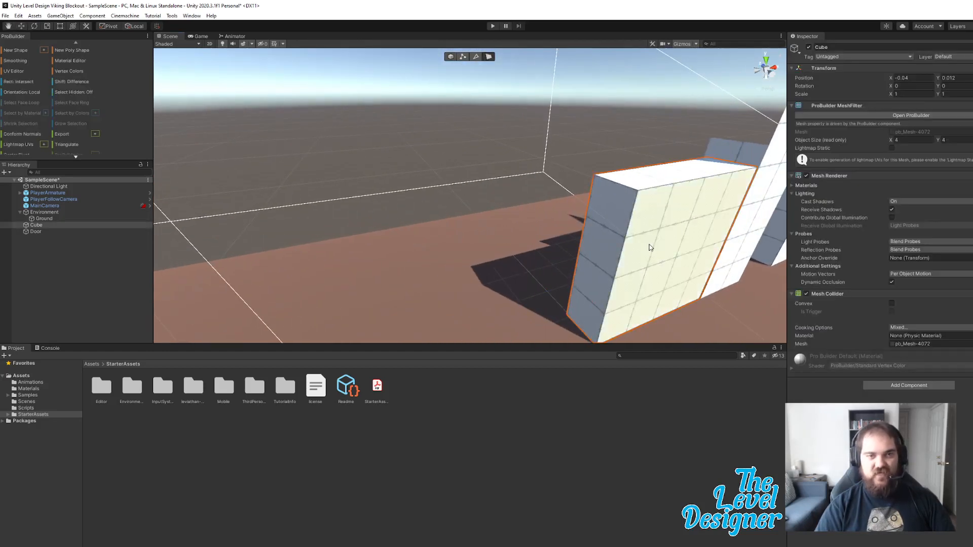
left_click(608, 223)
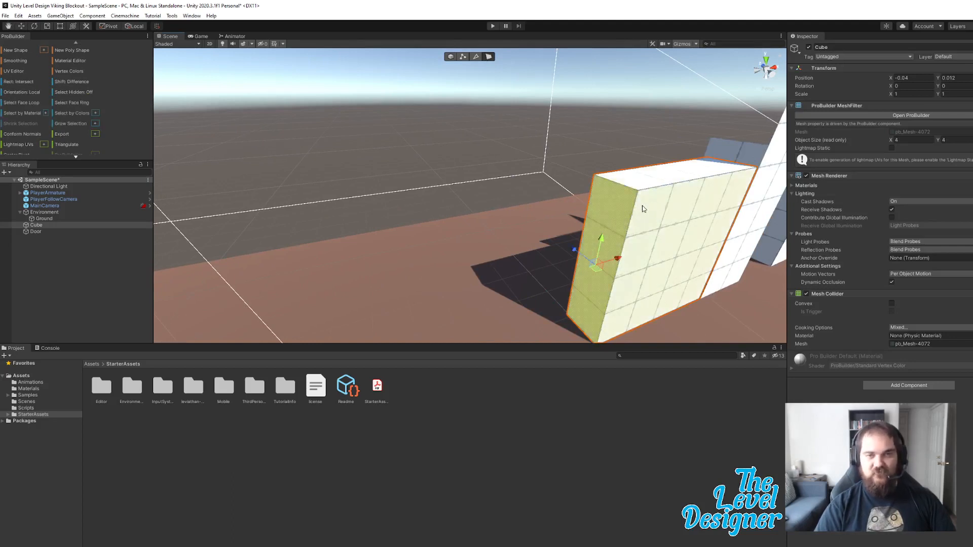
- Extrude the wall's end face by 0.5 and pull it outward until the wall is about 5 units long
key("s")
key("d")
right_click_drag(642, 209, 621, 202)
key("w")
key("s")
key("q")
scroll(91, 90, "down", 1)
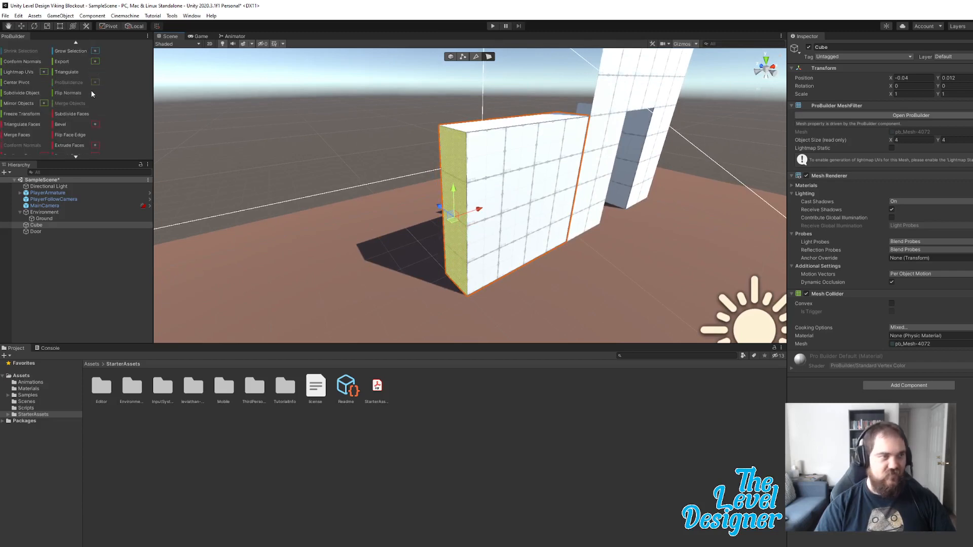
scroll(99, 86, "down", 1)
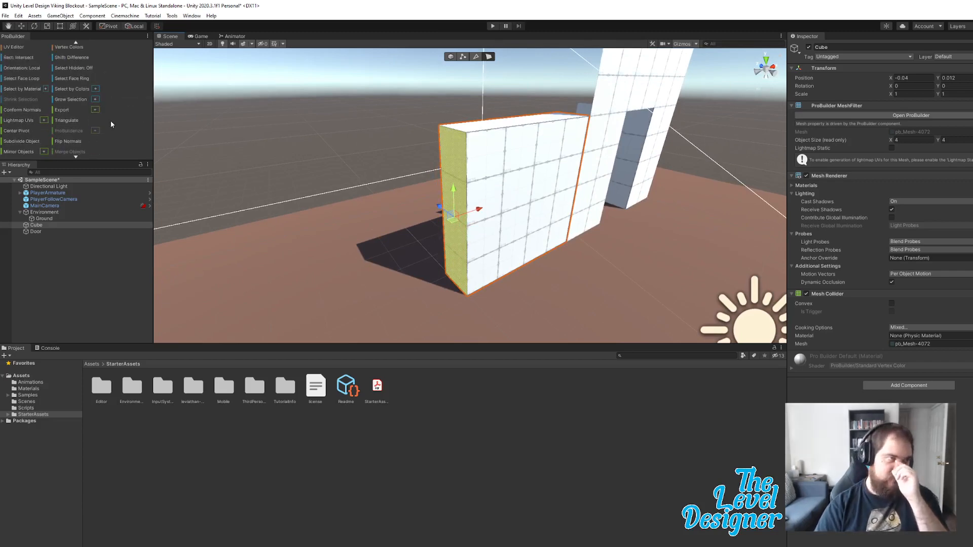
scroll(111, 114, "down", 2)
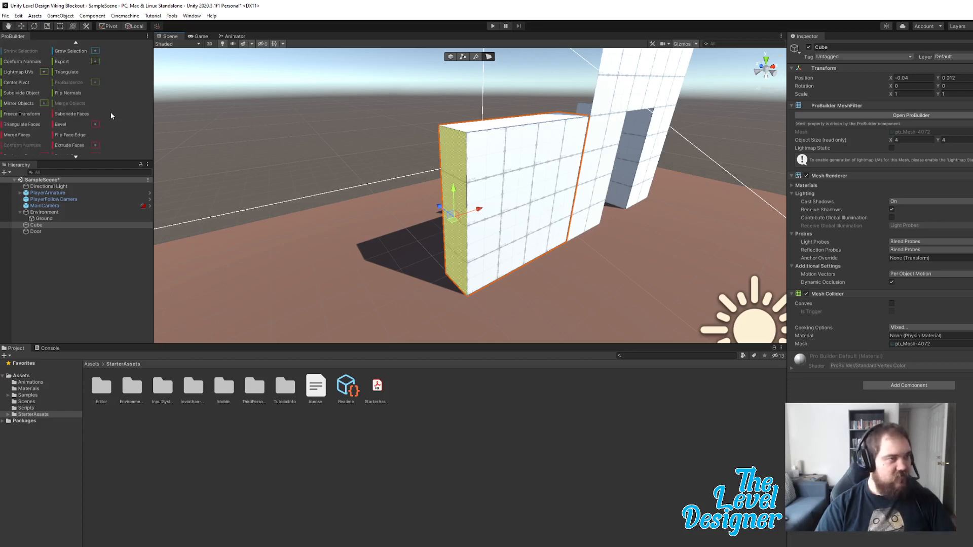
scroll(110, 113, "down", 2)
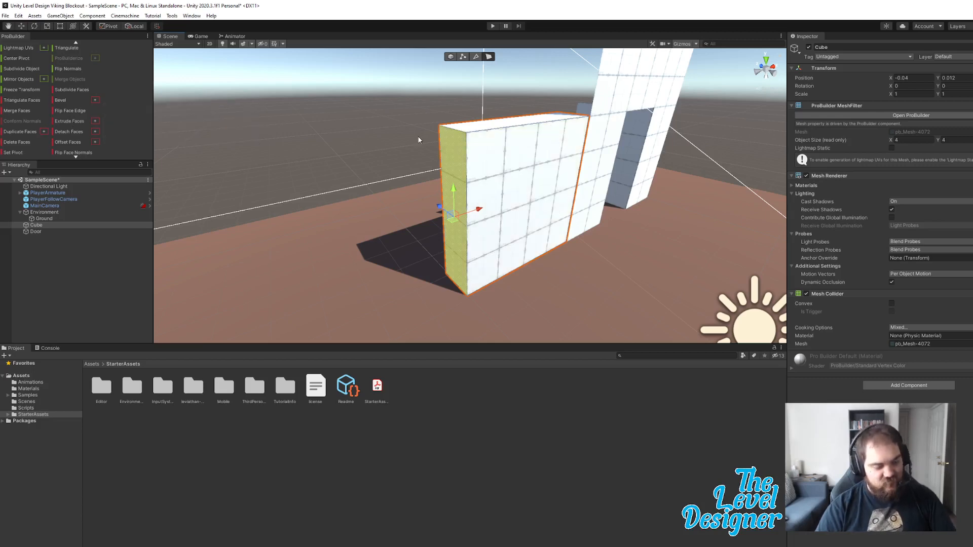
key("ctrl+e")
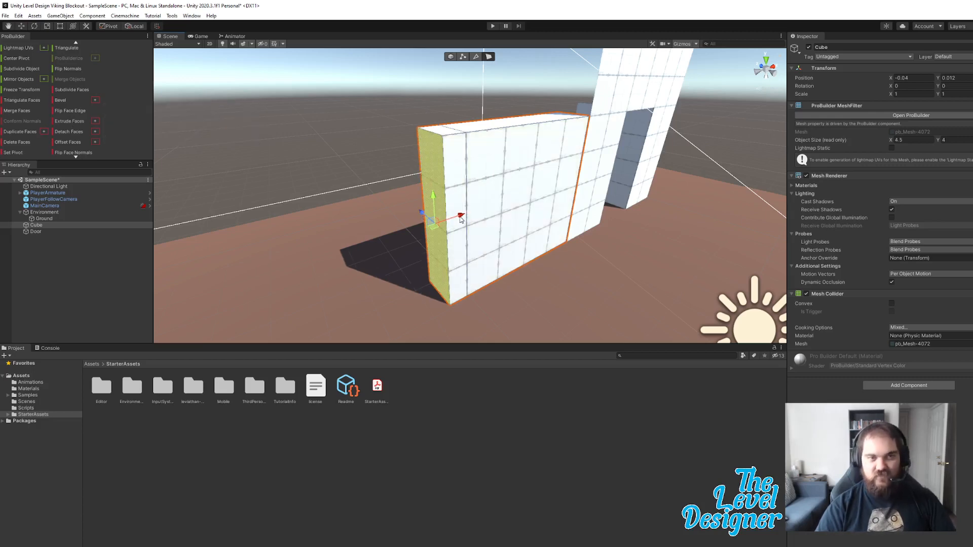
mouse_move(461, 218)
right_mouse_down()
mouse_move(517, 217)
mouse_move(449, 211)
mouse_move(480, 214)
right_mouse_up()
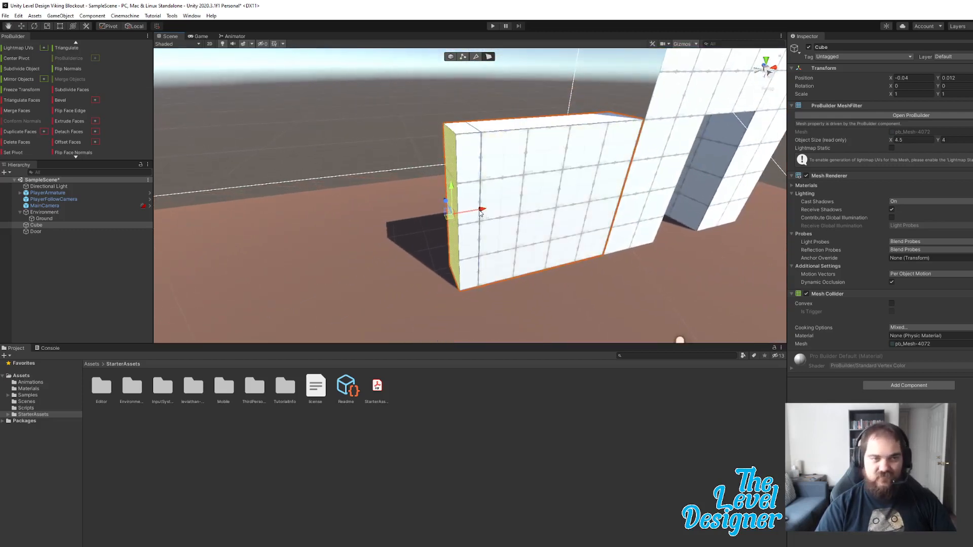
left_click_drag(482, 213, 462, 223)
- Select the back face of the newly extruded section and pull it out to form a perpendicular wing, making the wall L-shaped
right_click_drag(478, 183, 678, 167)
left_click(712, 214)
right_click_drag(656, 215, 620, 236)
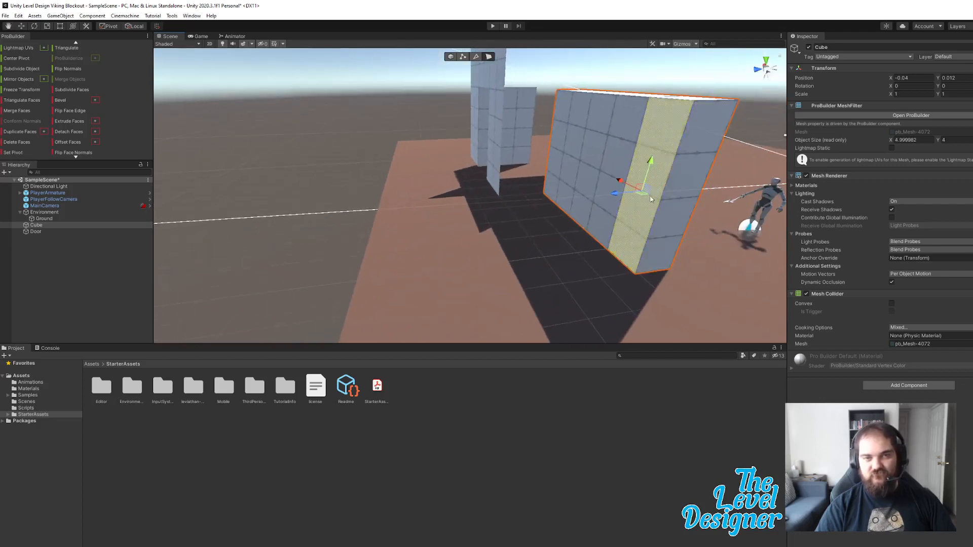
left_click_drag(623, 199, 289, 237)
- Select the narrow end face of the L-shaped wall where it meets the door wall
left_click(527, 170)
left_click_drag(527, 170, 648, 162, "alt")
right_click_drag(648, 162, 500, 196)
key("w")
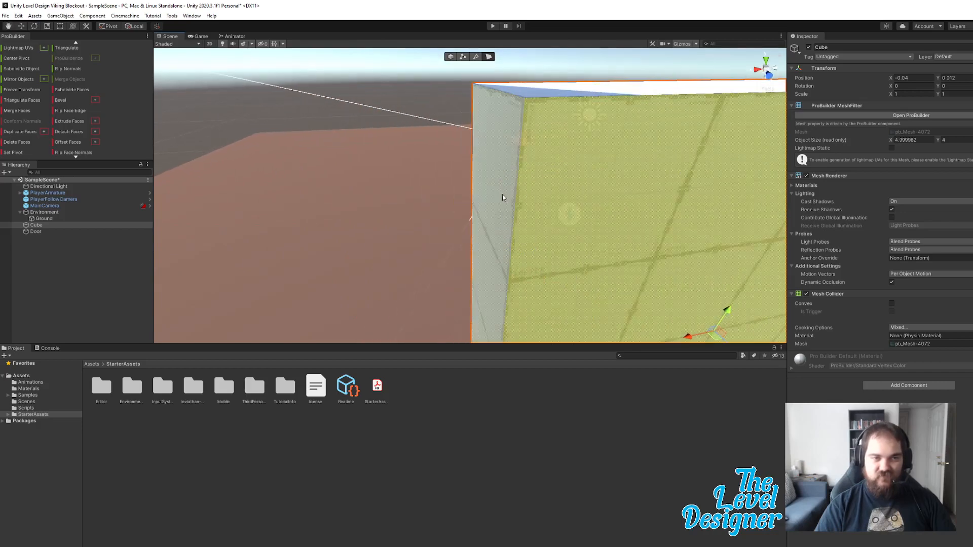
left_click(500, 196)
left_click_drag(567, 193, 934, 187, "alt")
key("s")
right_click_drag(583, 198, 548, 234)
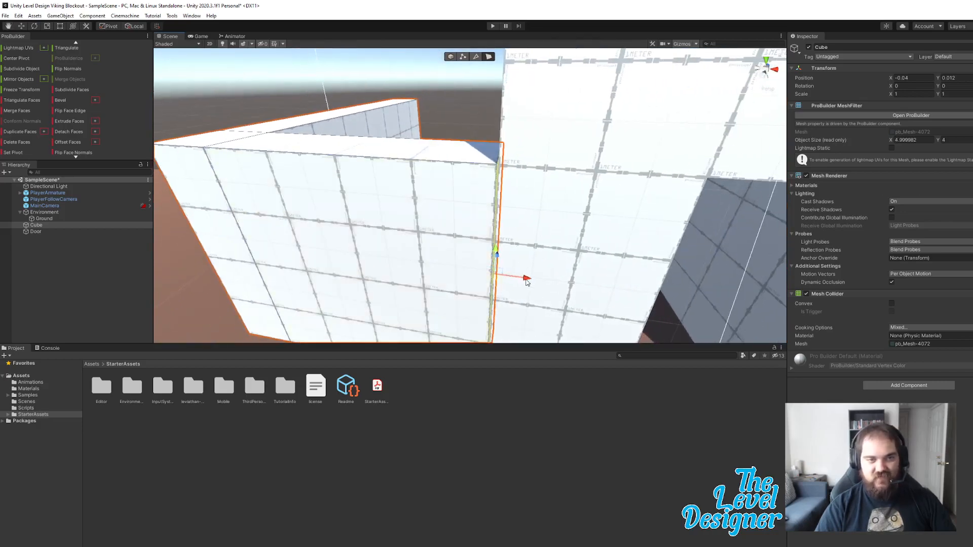
- Push the wall's end face back from the door wall until the L-shaped wall is about 4 units long
left_click(456, 228)
right_click_drag(510, 186, 444, 202)
key("d")
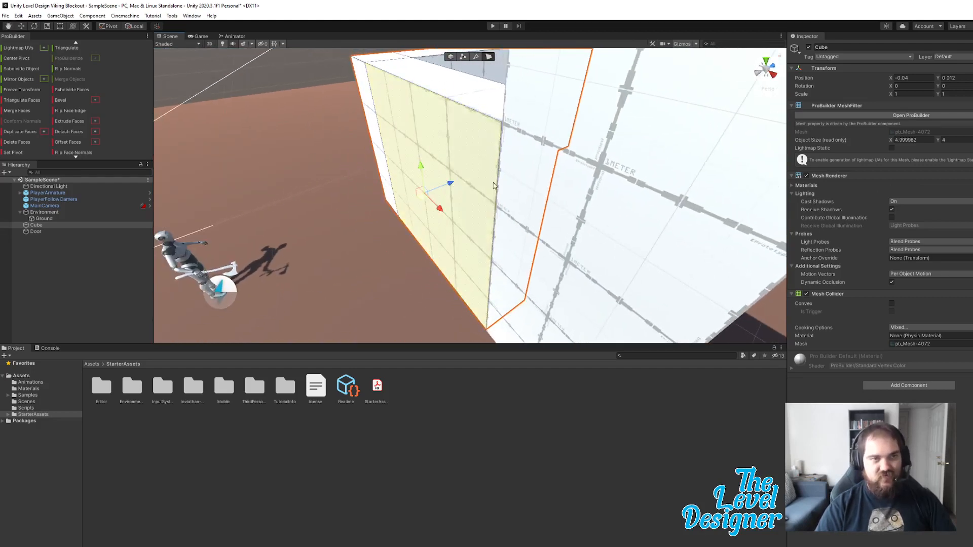
left_click(374, 127)
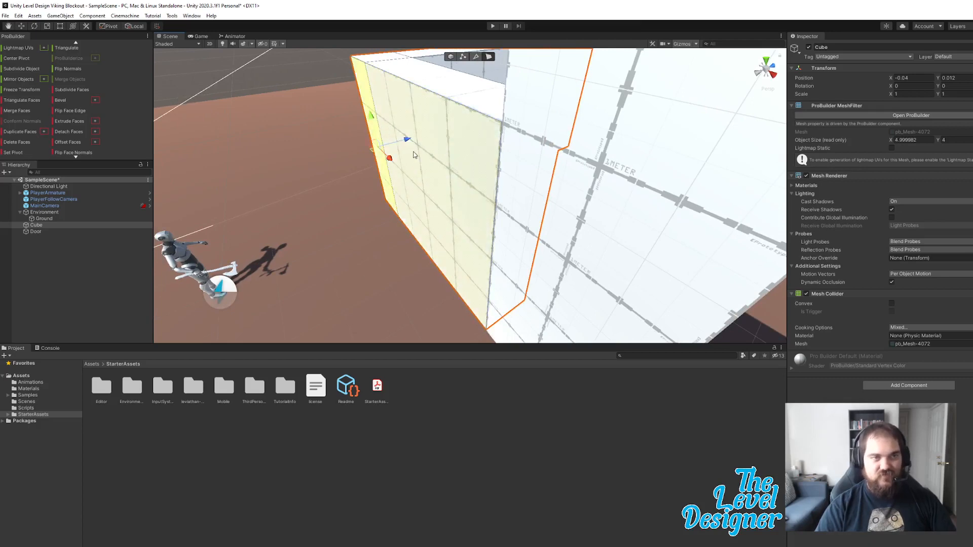
right_click_drag(433, 152, 541, 221)
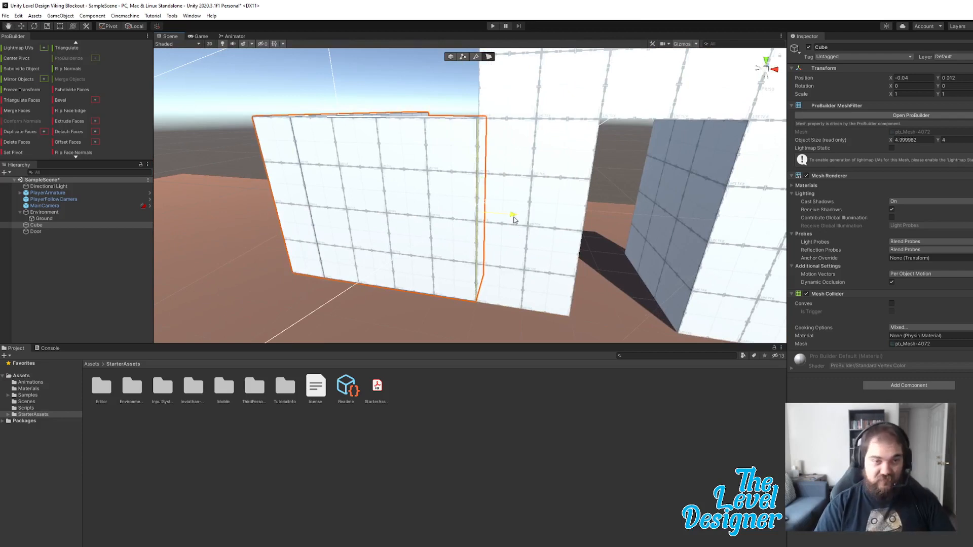
left_click_drag(513, 219, 477, 218)
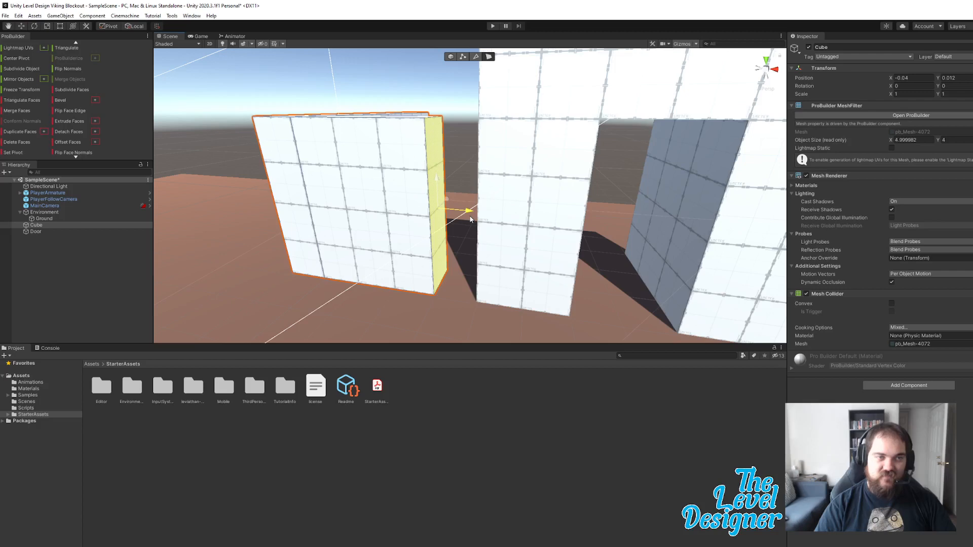
left_click_drag(470, 220, 470, 220)
right_click_drag(472, 217, 480, 198)
scroll(480, 198, "up", 2)
middle_click_drag(480, 198, 519, 197)
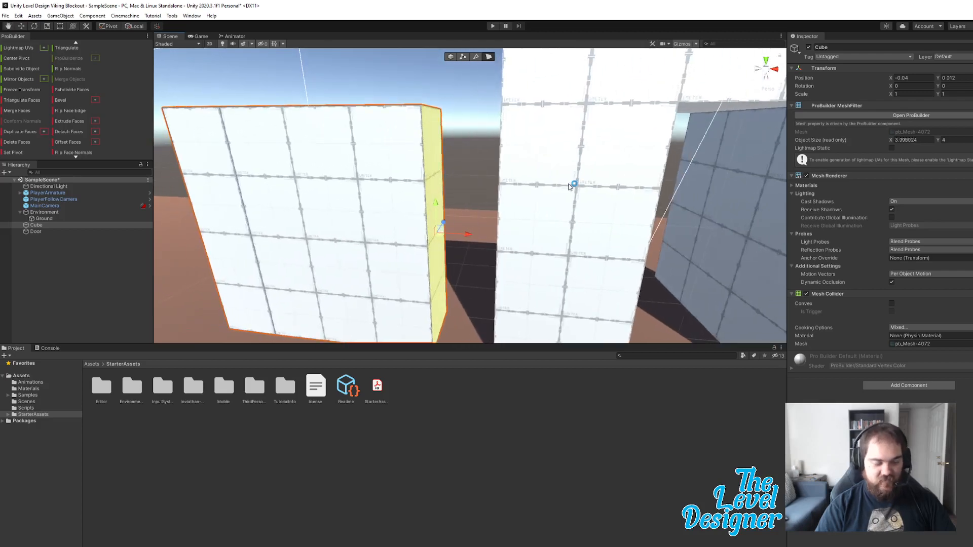
right_click_drag(517, 187, 504, 187)
key("w")
key("e")
key("s")
left_click(322, 209, "shift")
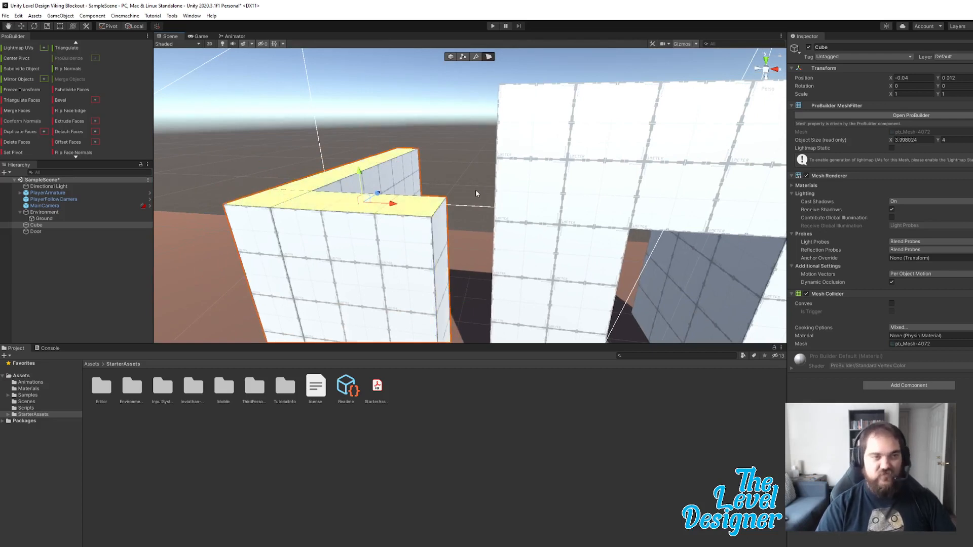
- Extrude the L-shaped wall's end face toward the door wall until the wall is about 5 units long
left_click(443, 248)
right_click_drag(524, 243, 519, 263)
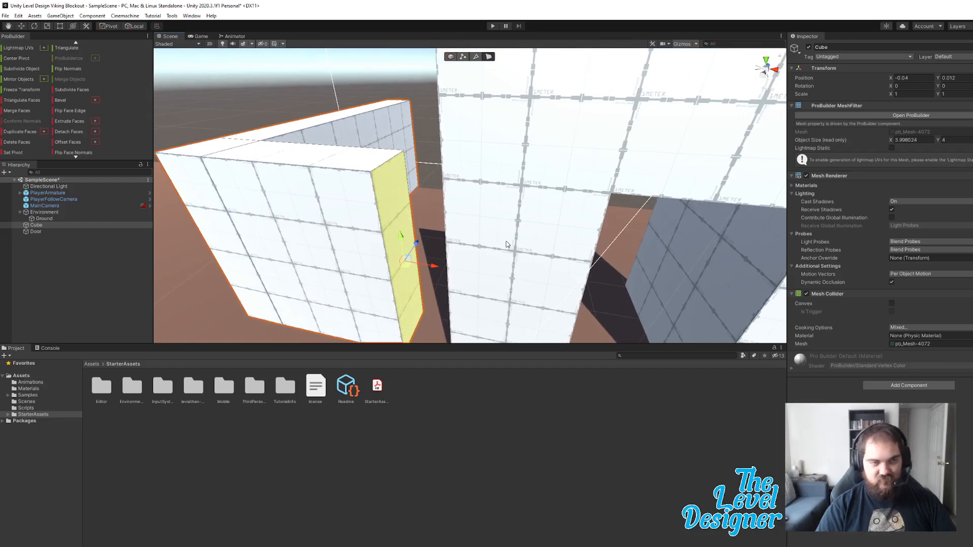
key("ctrl+e")
left_click_drag(460, 270, 480, 273)
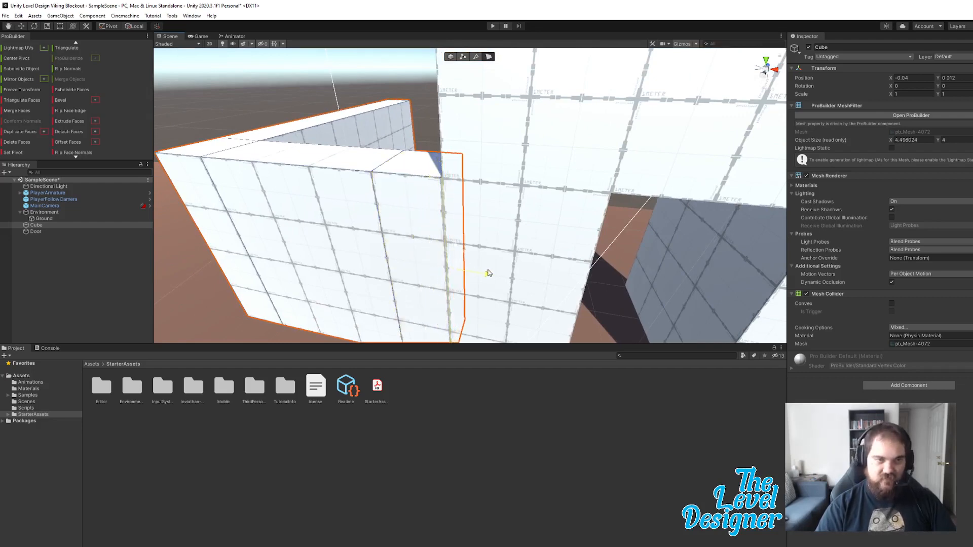
- Select all top faces of the L-shaped wall and raise them to about 6 units, level with the door wall's top
right_click_drag(506, 247, 484, 208)
left_click(476, 187)
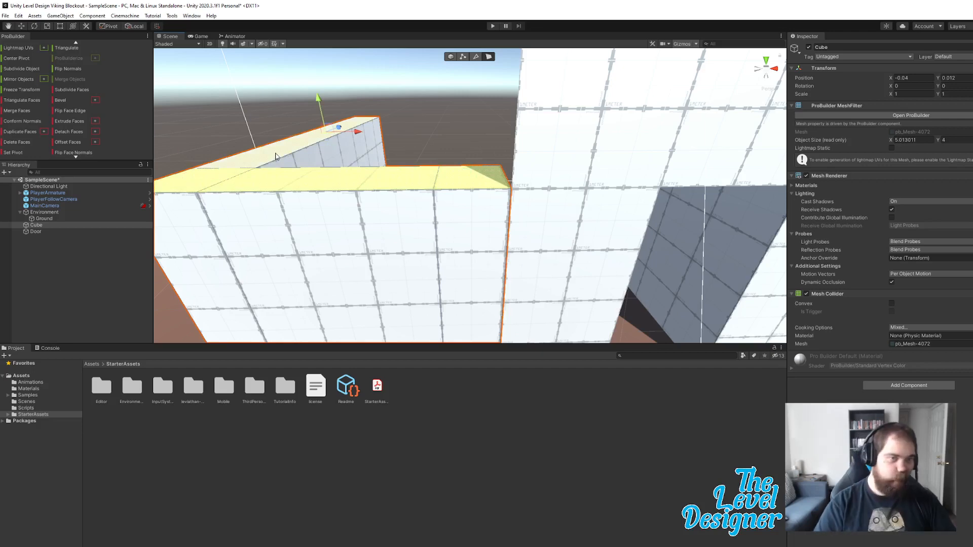
scroll(604, 202, "down", 4)
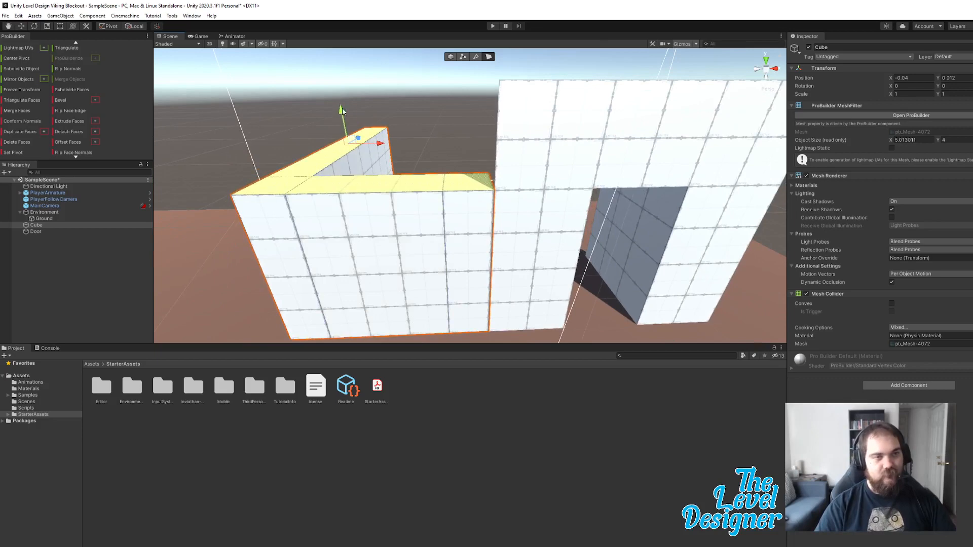
left_click_drag(342, 111, 353, 48)
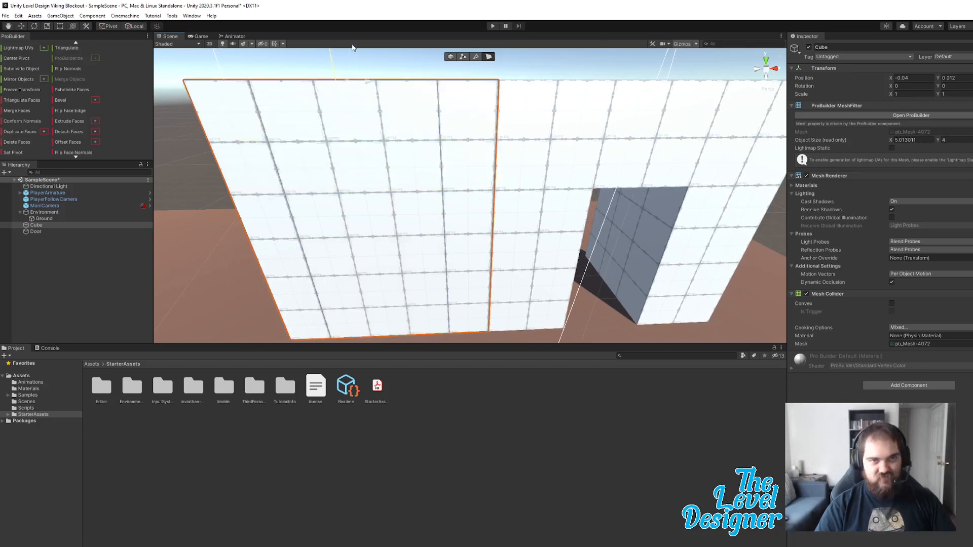
- Extrude the narrow inner face beside the door wall and pull it inward to form a thick stub
left_click_drag(510, 140, 435, 149, "alt")
mouse_move(435, 150)
right_mouse_down()
mouse_move(323, 144)
mouse_move(363, 168)
mouse_move(425, 156)
right_mouse_up()
left_click(415, 161)
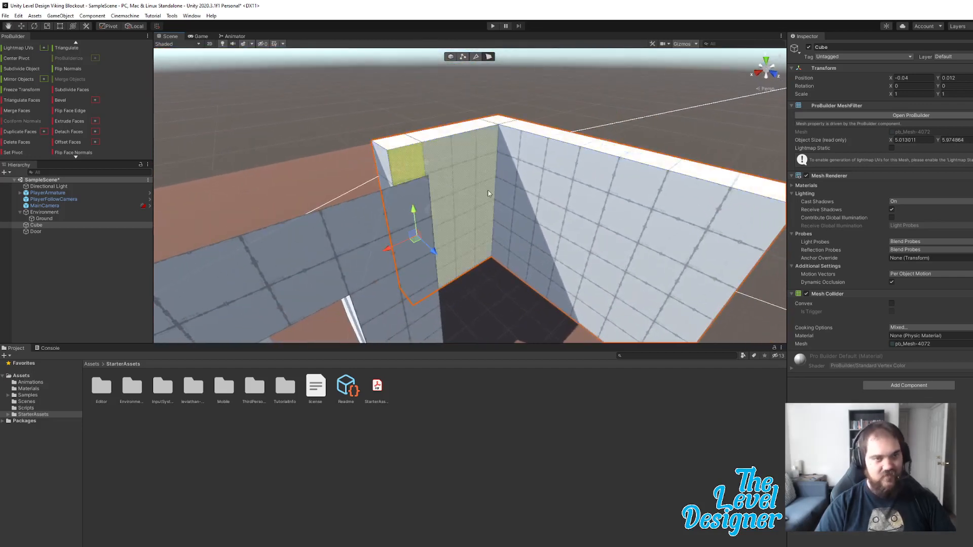
left_click_drag(415, 161, 312, 206, "alt")
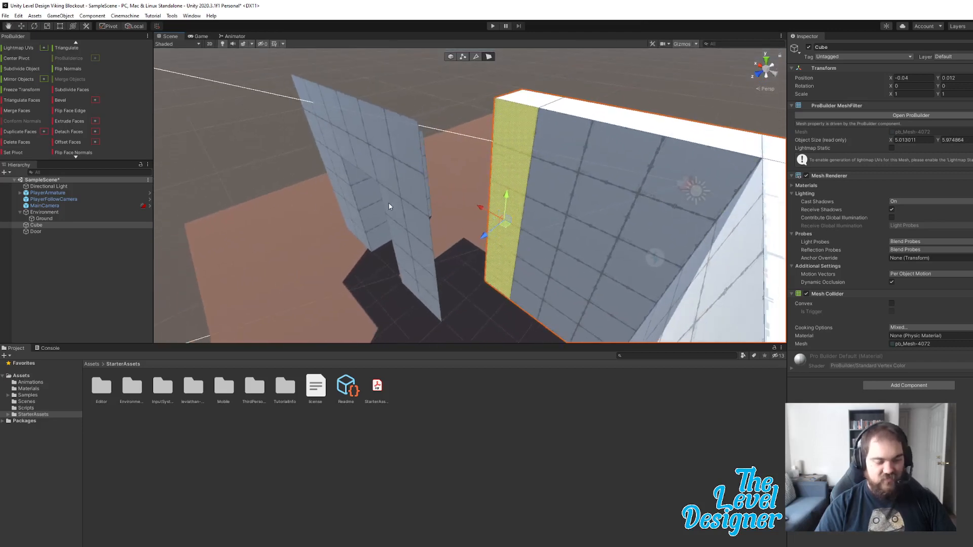
key("ctrl+e")
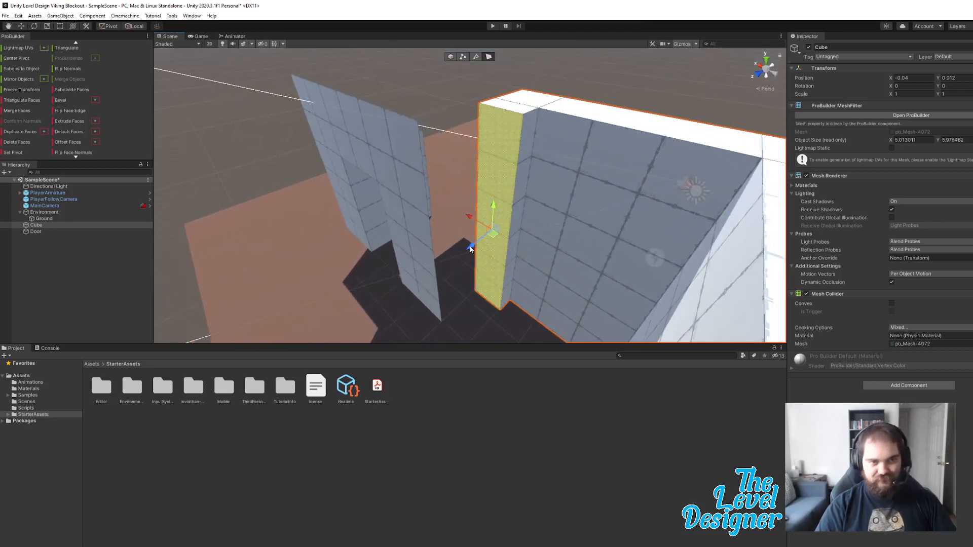
left_click_drag(471, 249, 425, 284)
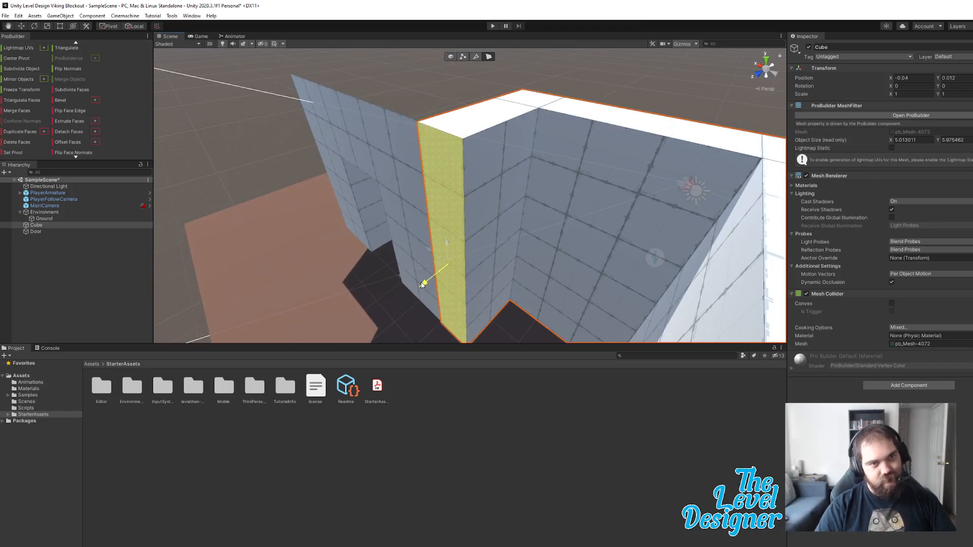
- Select the stub's end face and move it until it lines up with the inner side of the door wall
left_click(256, 147)
right_click_drag(385, 198, 557, 214)
left_click(486, 172)
left_click_drag(563, 219, 494, 271, "alt")
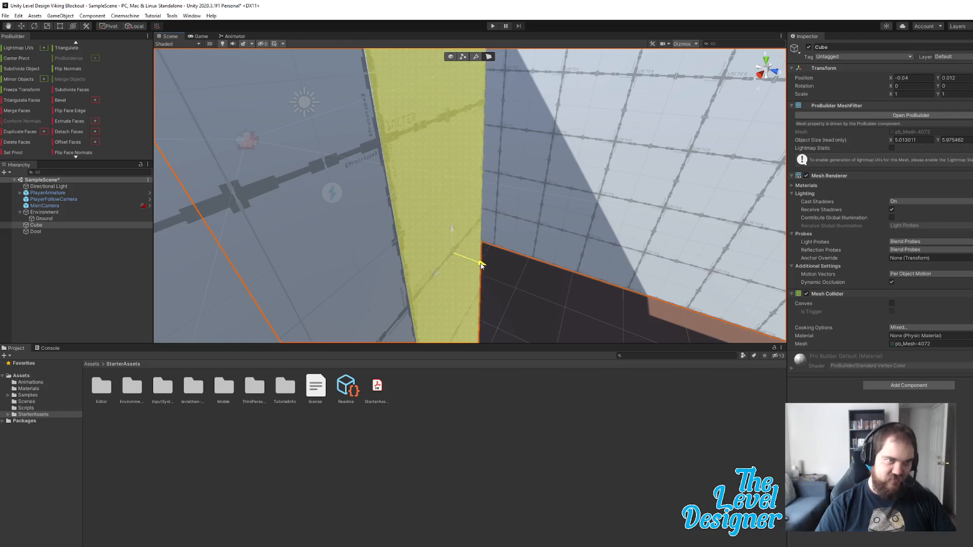
right_click_drag(481, 266, 528, 123)
key("s")
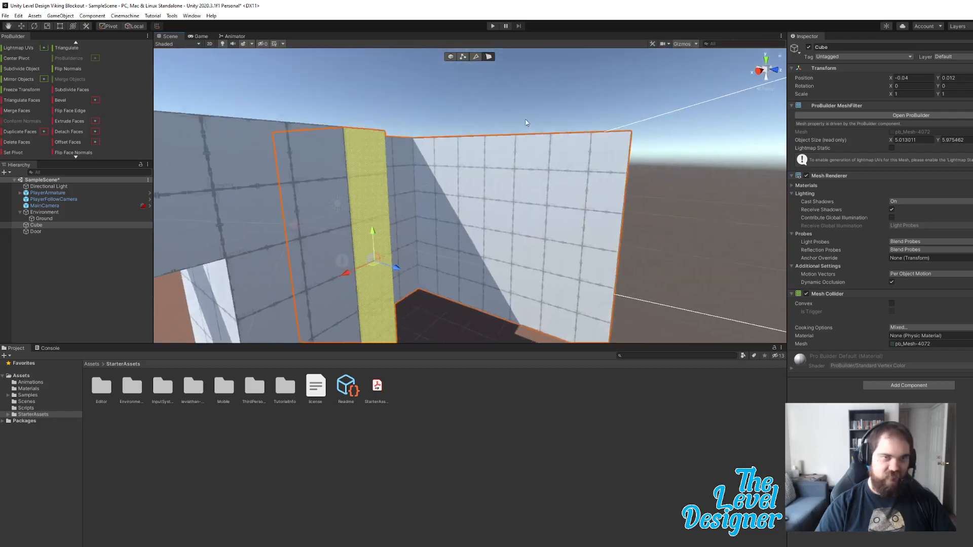
- Start a play test and run the character around the outer corner, along the front wall and through the doorway
left_click(467, 78)
left_click(491, 27)
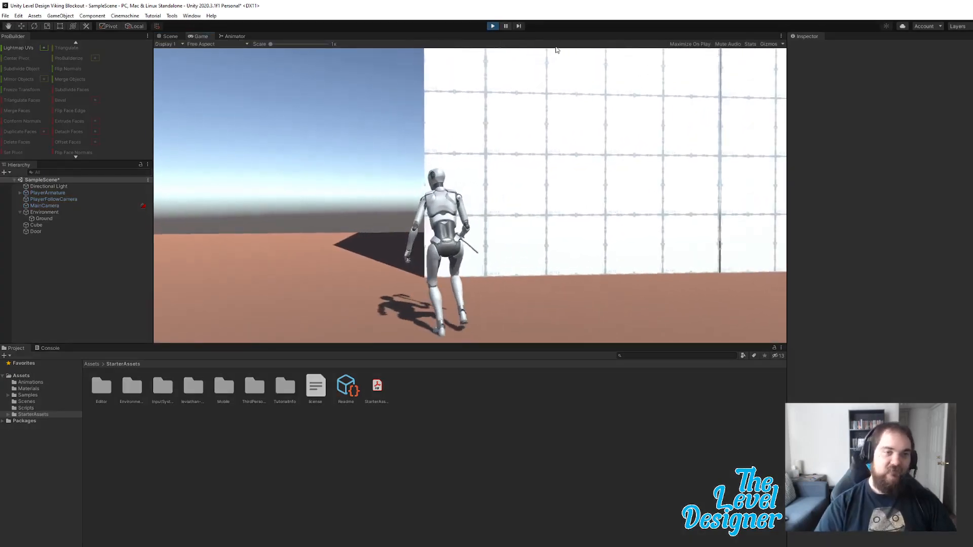
key("a")
left_click(659, 87)
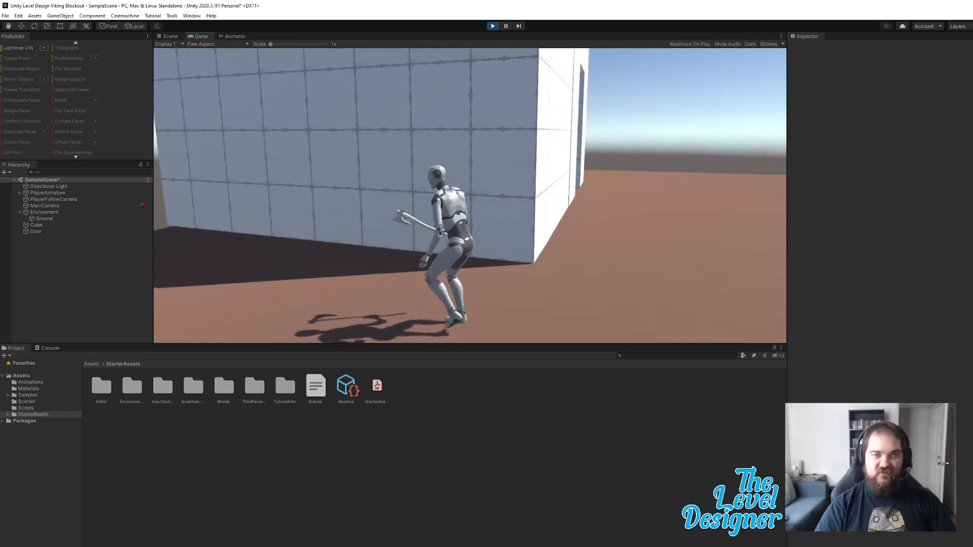
key("d")
key("w")
key("d")
key("d")
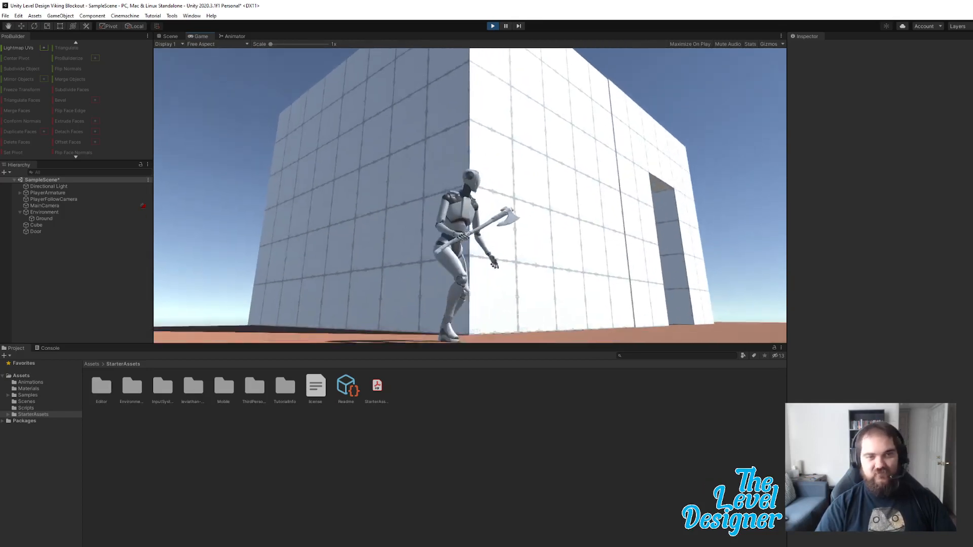
key("d")
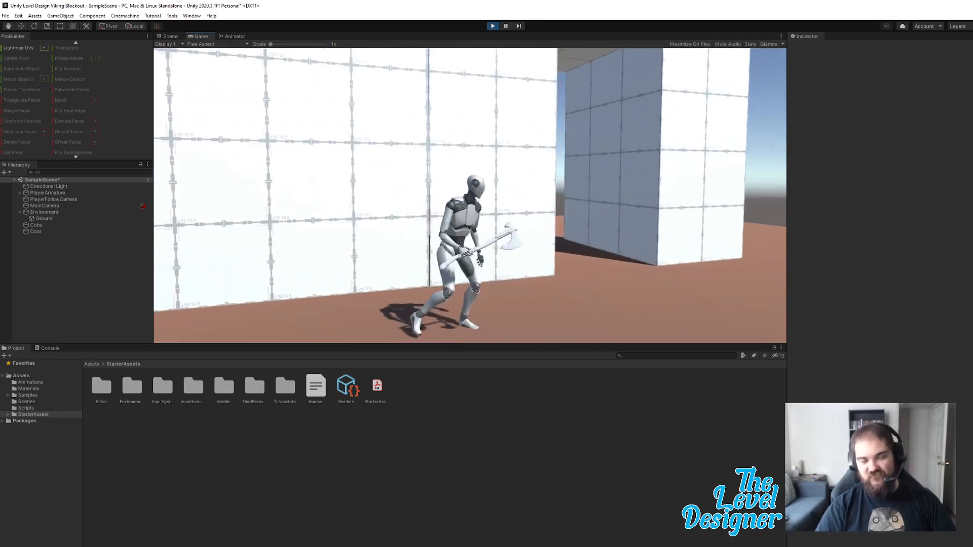
key("w")
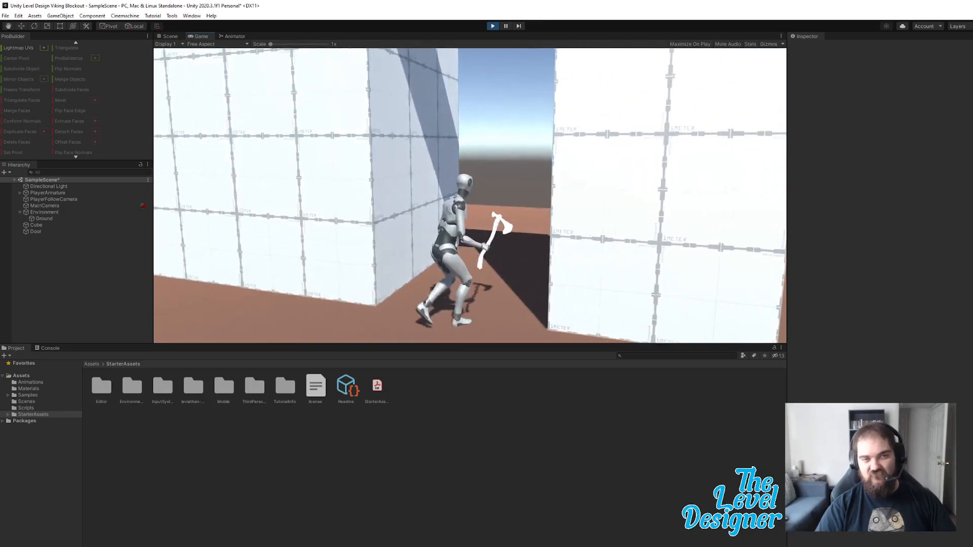
key("w")
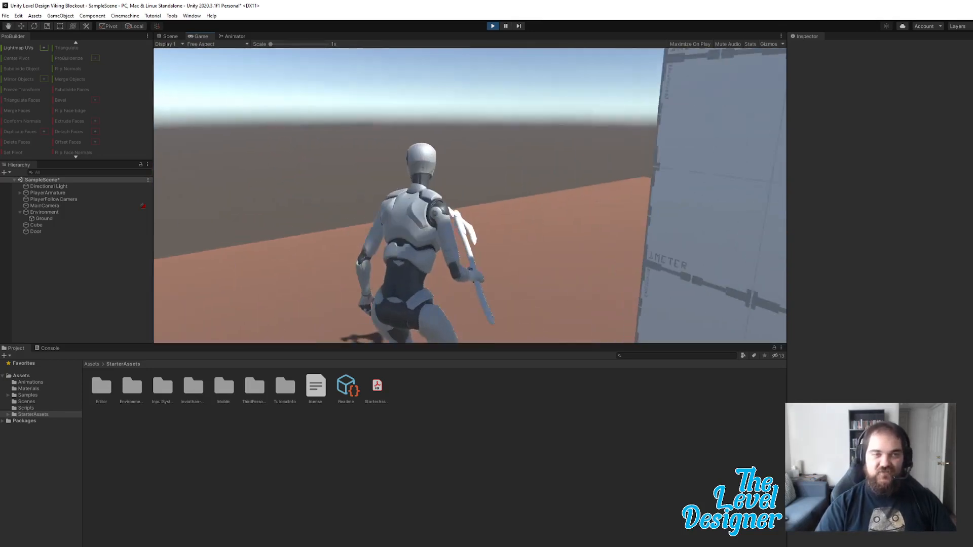
- Circle the character behind the door wall to view the inner side of the walls
key("a")
key("s")
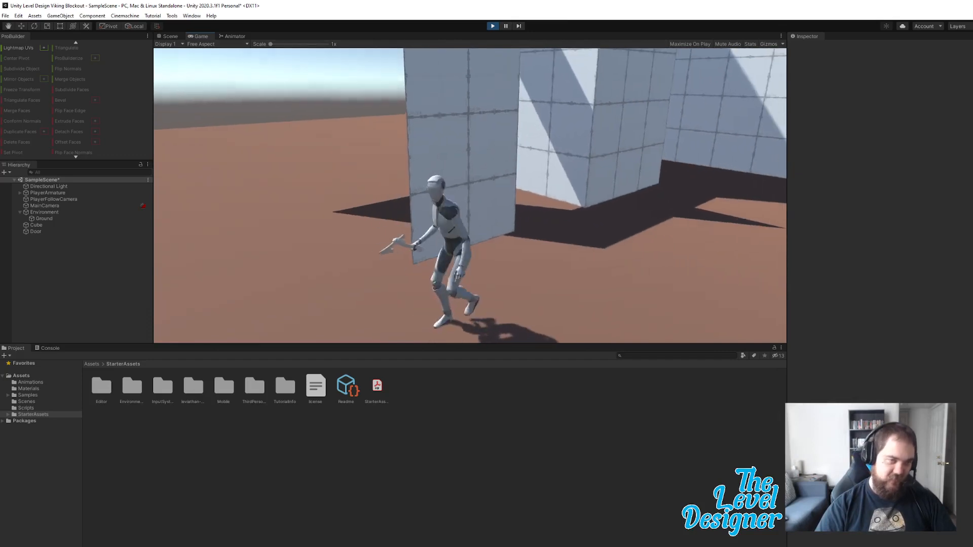
key("d")
key("a")
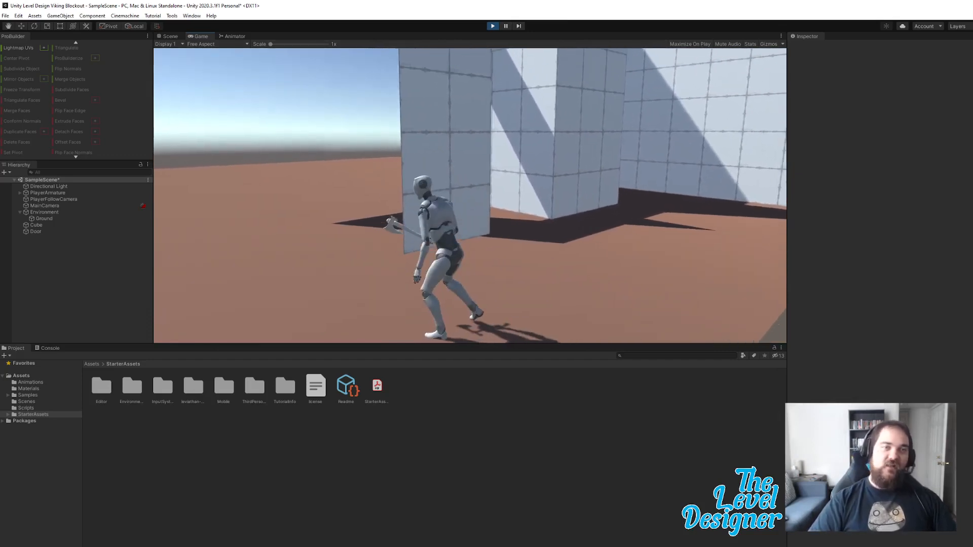
key("d")
key("w")
key("d")
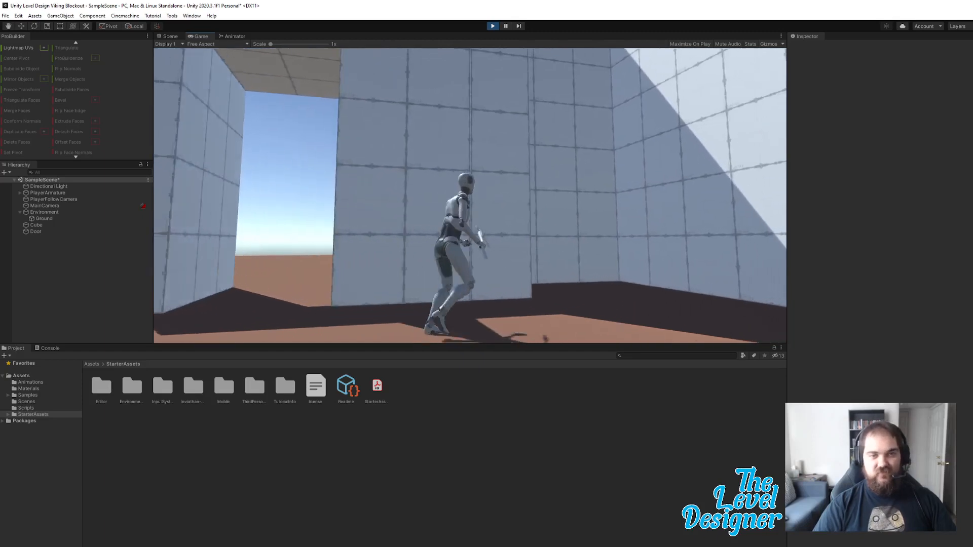
- Run the character along the stub into the inner corner and back out, and end the play test
key("w")
key("d")
key("a")
key("d")
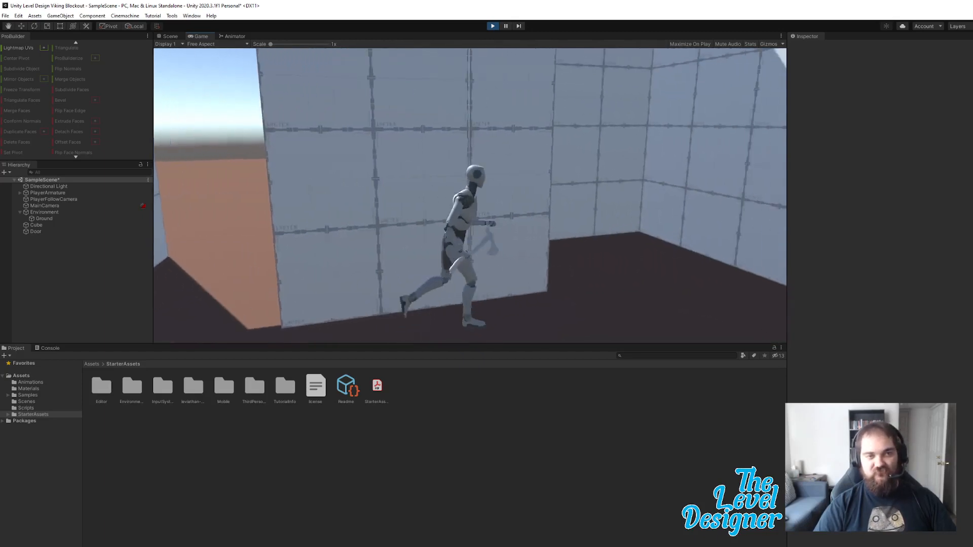
key("a")
key("w")
key("d")
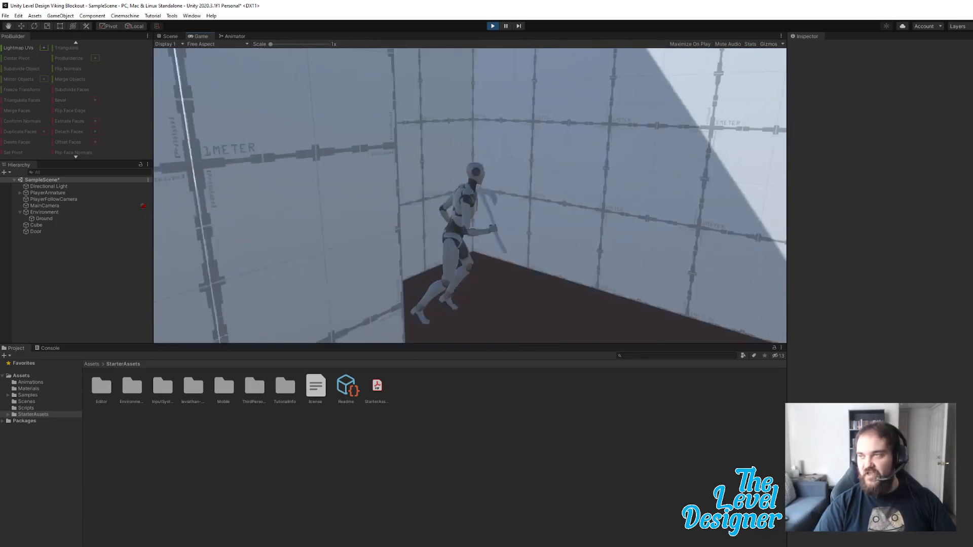
key("w")
key("d")
key("a")
key("s")
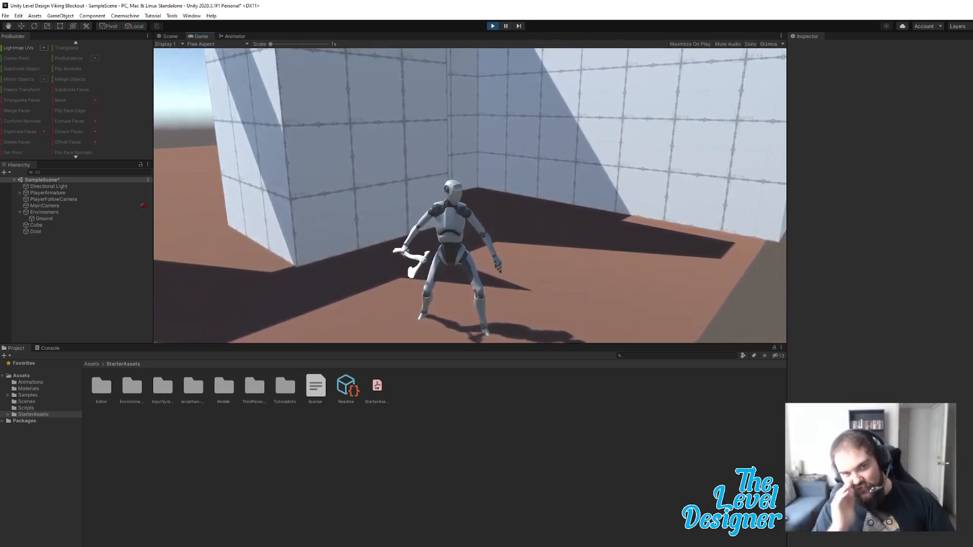
key("Escape")
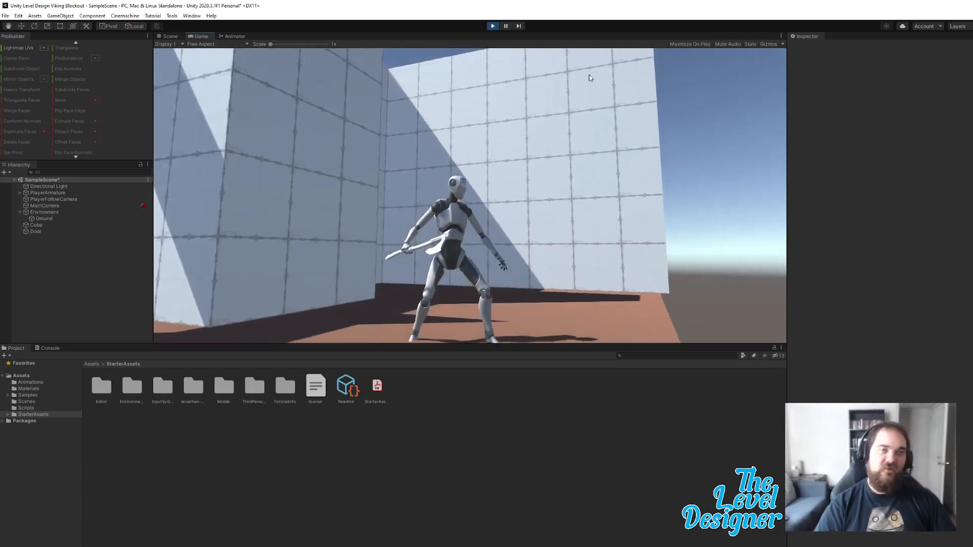
left_click(493, 26)
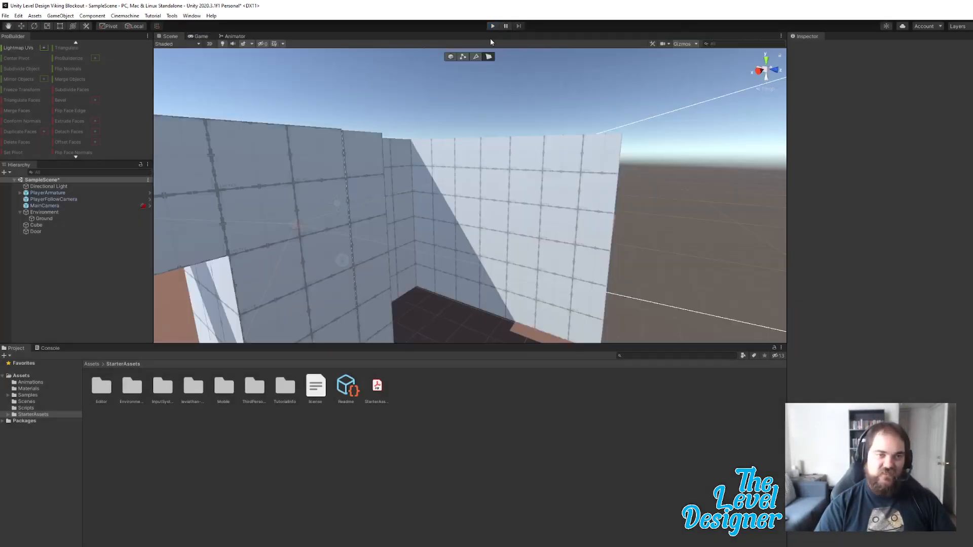
- Add a plain 3D cube as a child of the Environment object, keeping the name Cube
right_click_drag(489, 243, 583, 249)
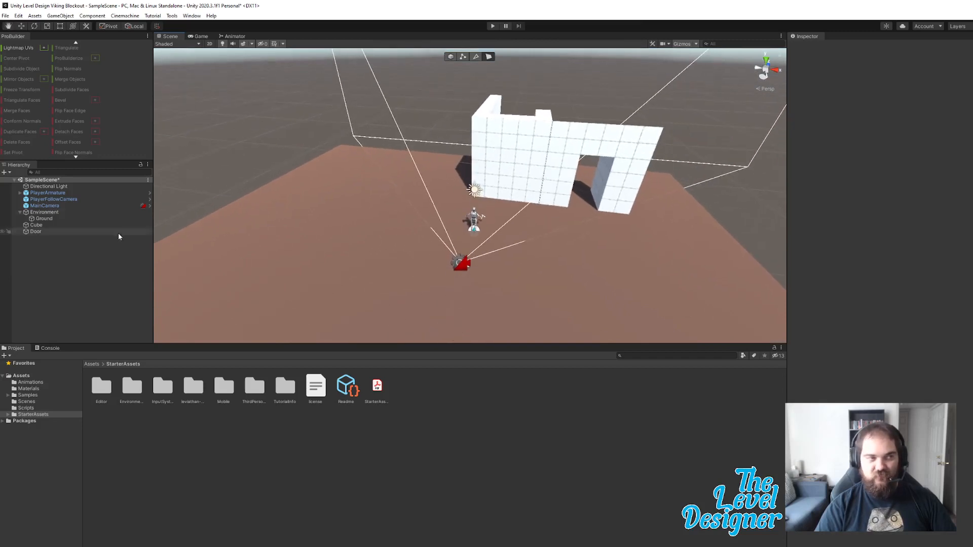
left_click(41, 225)
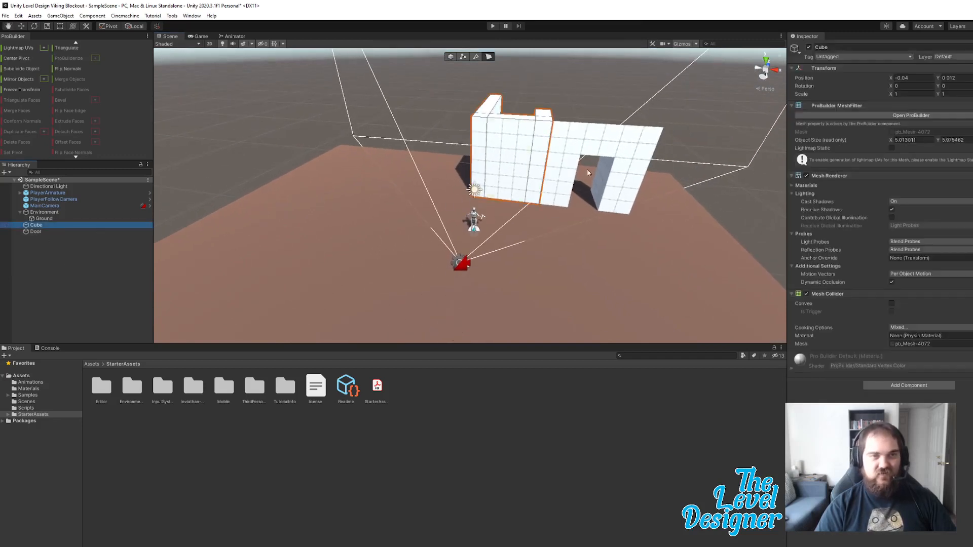
left_click(287, 138)
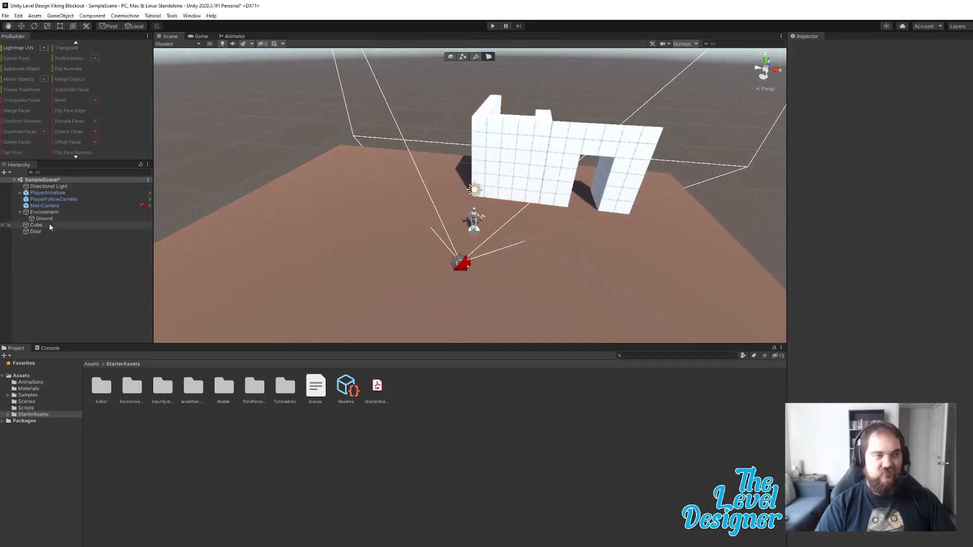
right_click(42, 212)
mouse_move(81, 327)
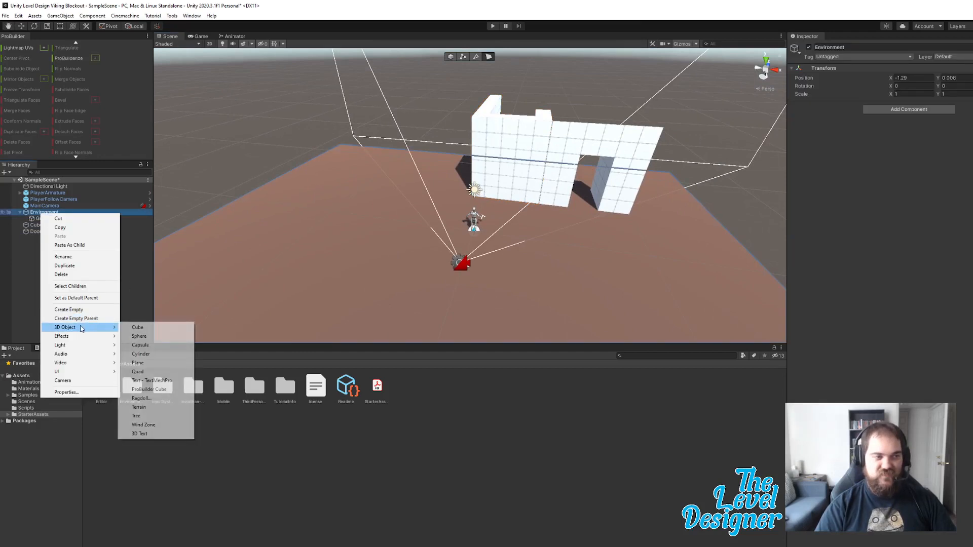
left_click(152, 327)
type("W")
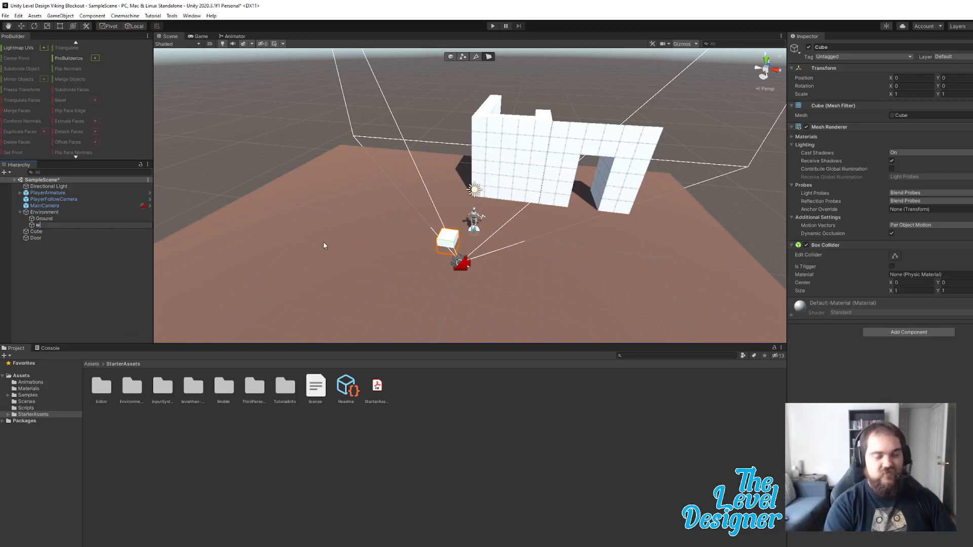
key("BackSpace")
left_click(307, 159)
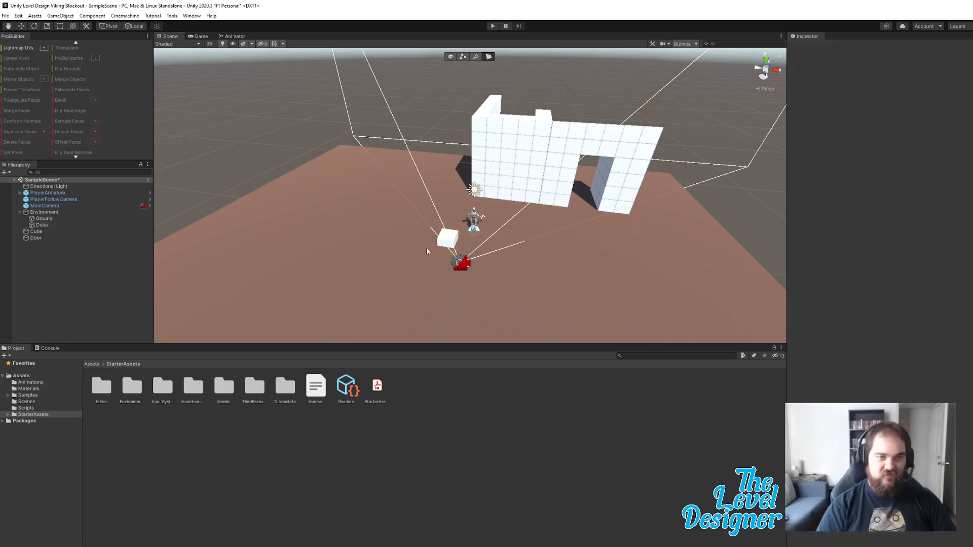
- Raise the new cube to a Y position of 0.54 so that it rests on the ground
left_click(453, 237)
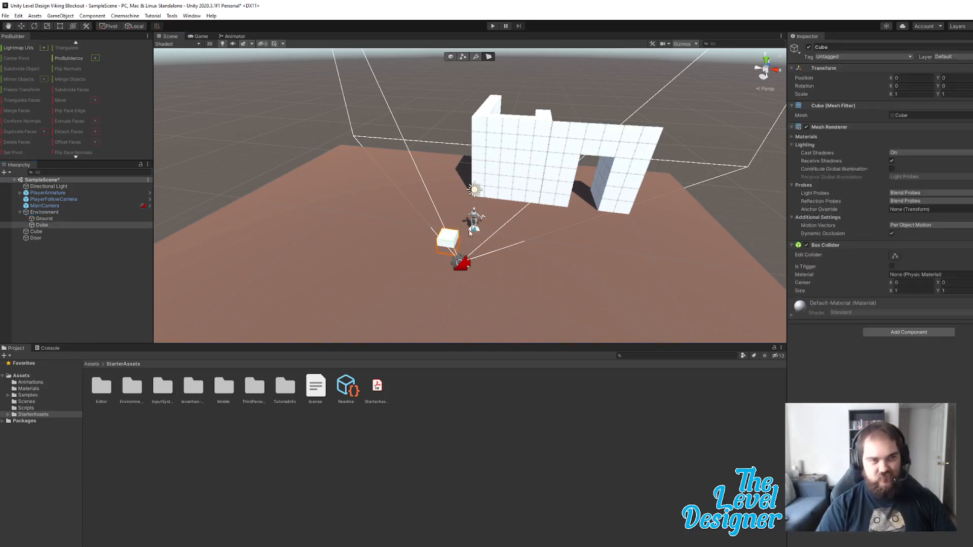
key("w")
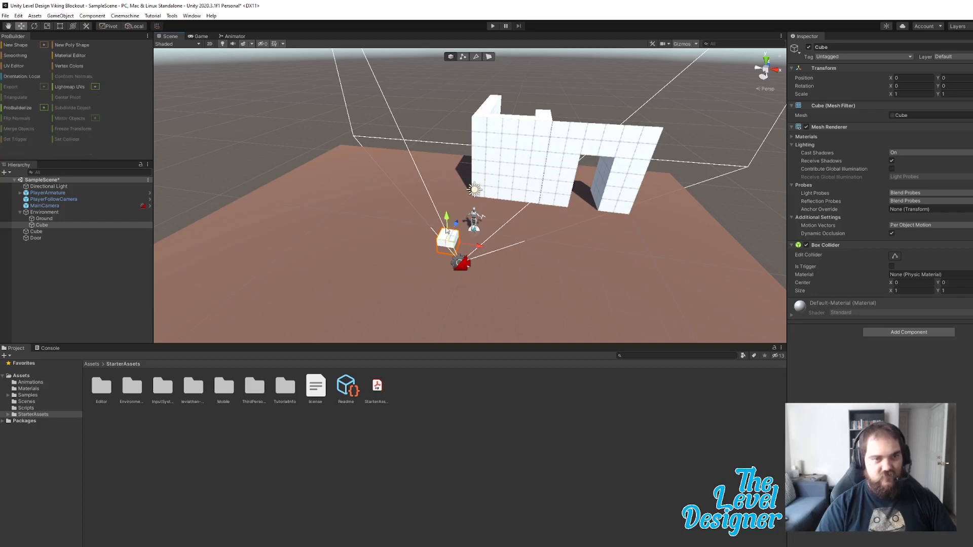
left_click_drag(446, 218, 447, 208)
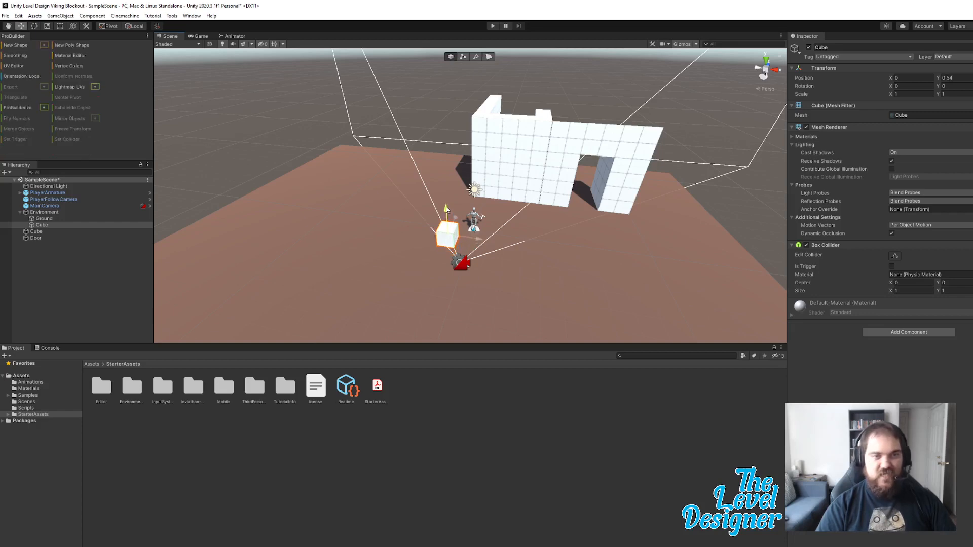
right_click_drag(473, 219, 469, 239)
key("w")
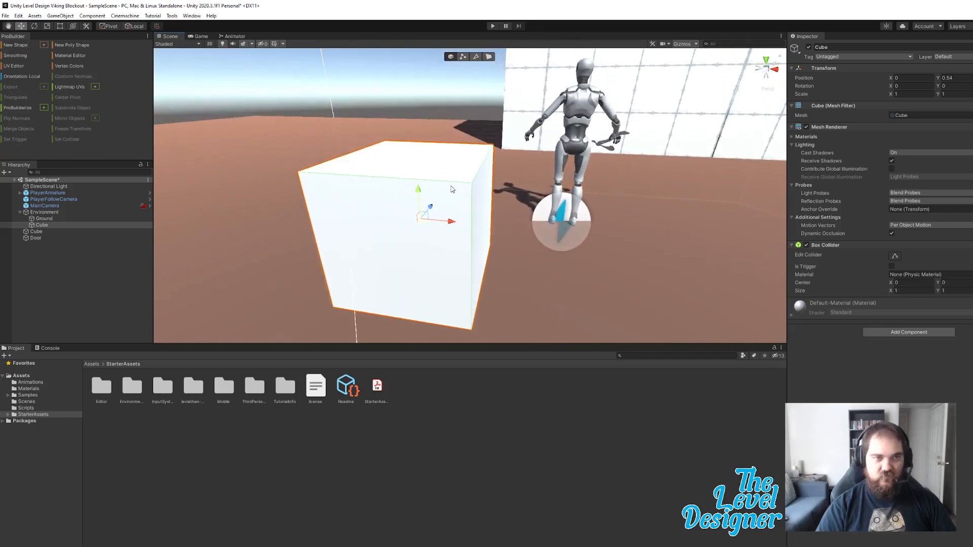
- Try to select the plain cube's edges, vertices and faces with the ProBuilder element modes, and return to object selection
left_click(476, 57)
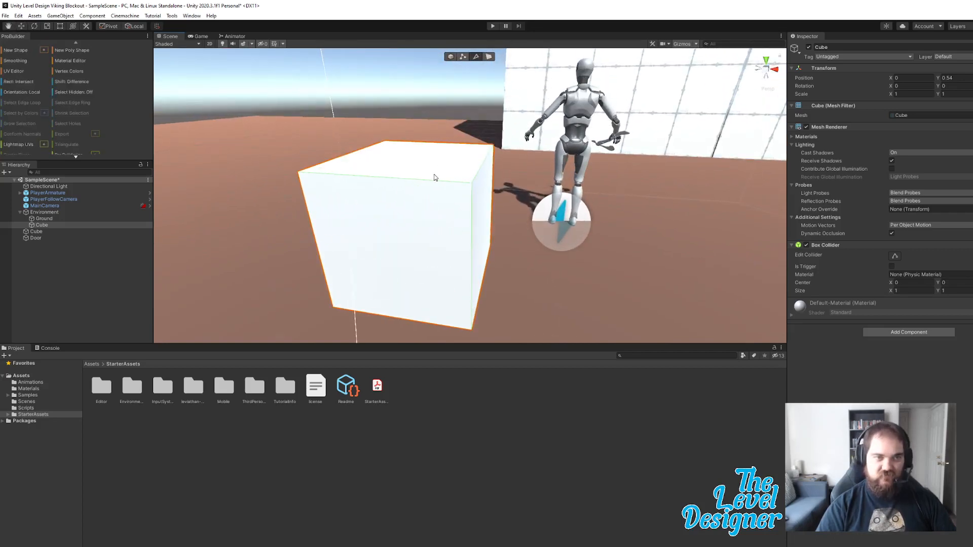
left_click_drag(475, 164, 353, 160, "alt")
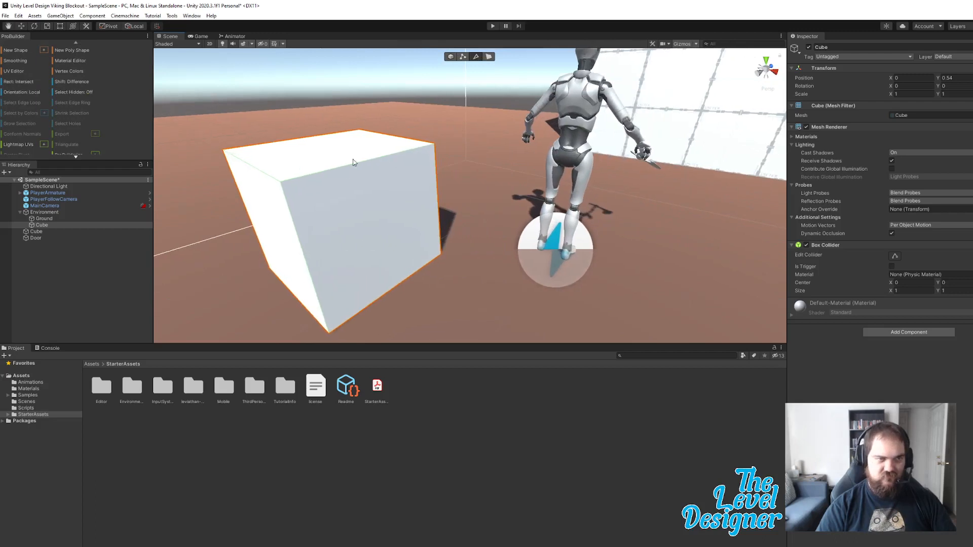
left_click(463, 56)
left_click_drag(466, 177, 583, 184, "alt")
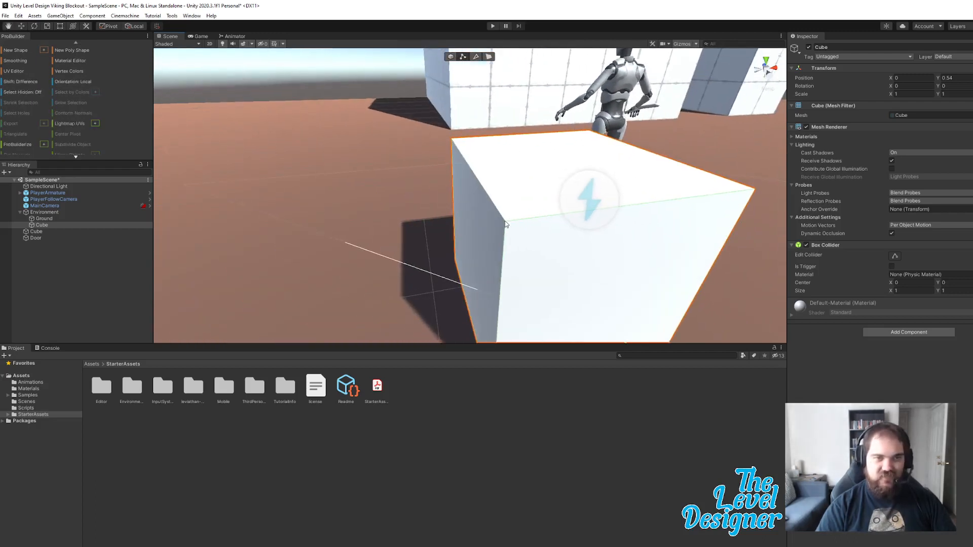
left_click(489, 56)
left_click(523, 221)
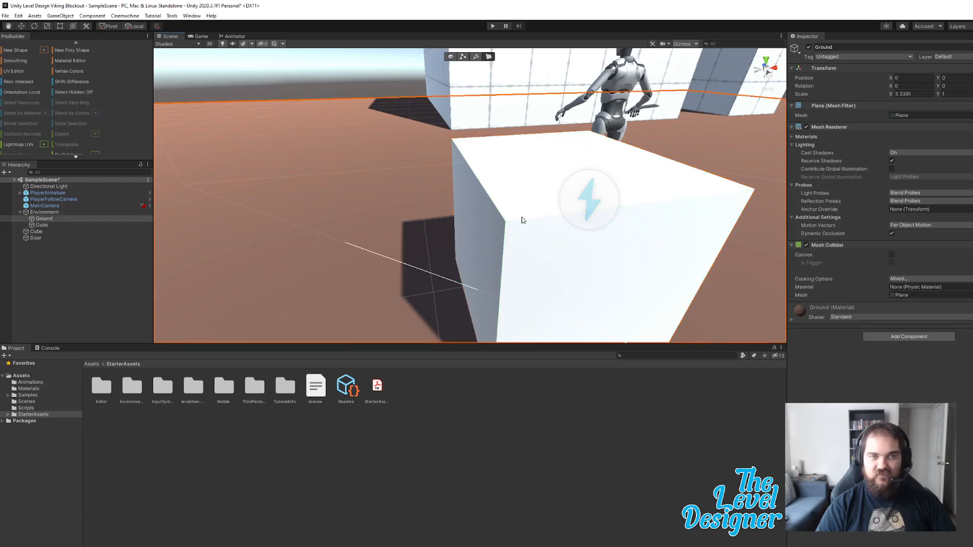
left_click(531, 188)
left_click(531, 149)
left_click(519, 206)
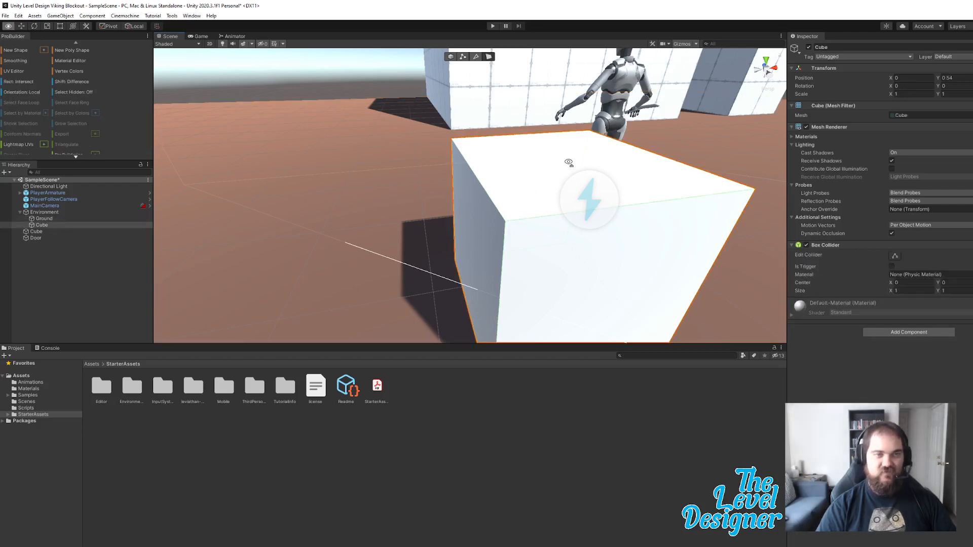
scroll(569, 162, "down", 6)
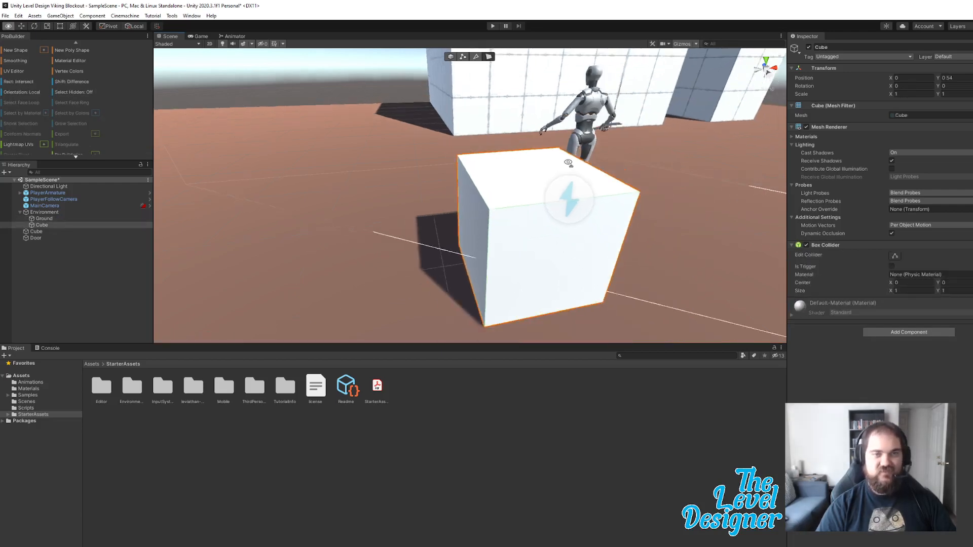
left_click(450, 58)
- Scale the cube into a wall about 6.37 wide and 4.51 high, and raise it to Y 2.19
right_click_drag(598, 194, 570, 191)
key("s")
key("e")
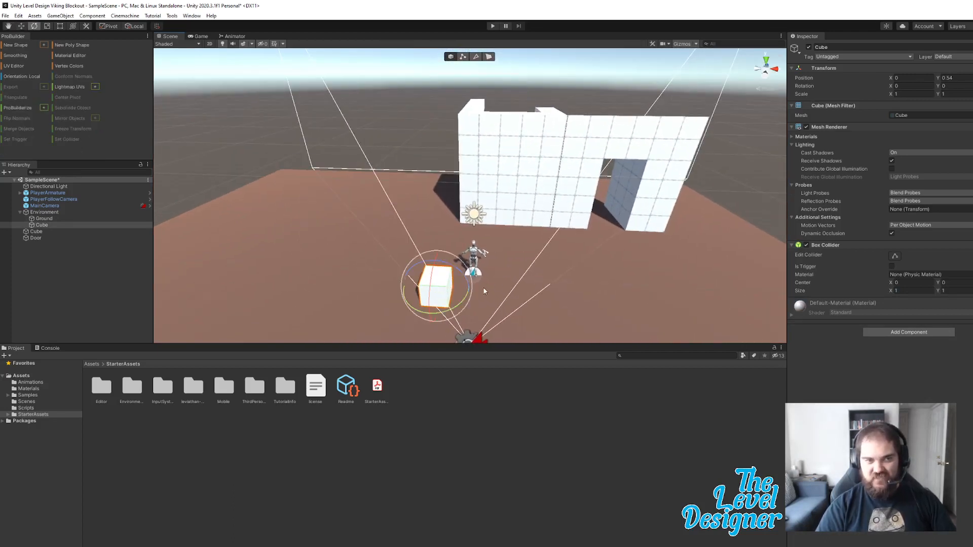
key("r")
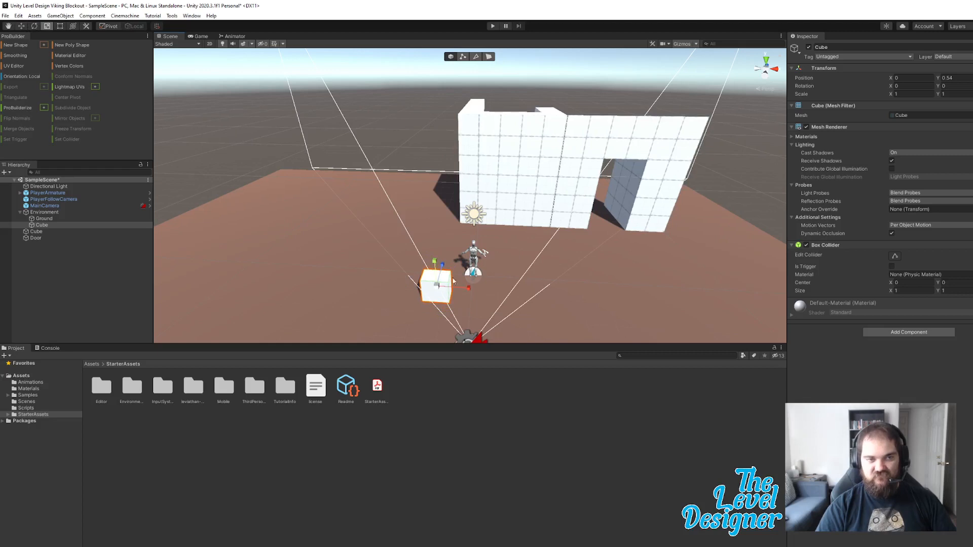
left_click_drag(435, 261, 637, 286)
key("w")
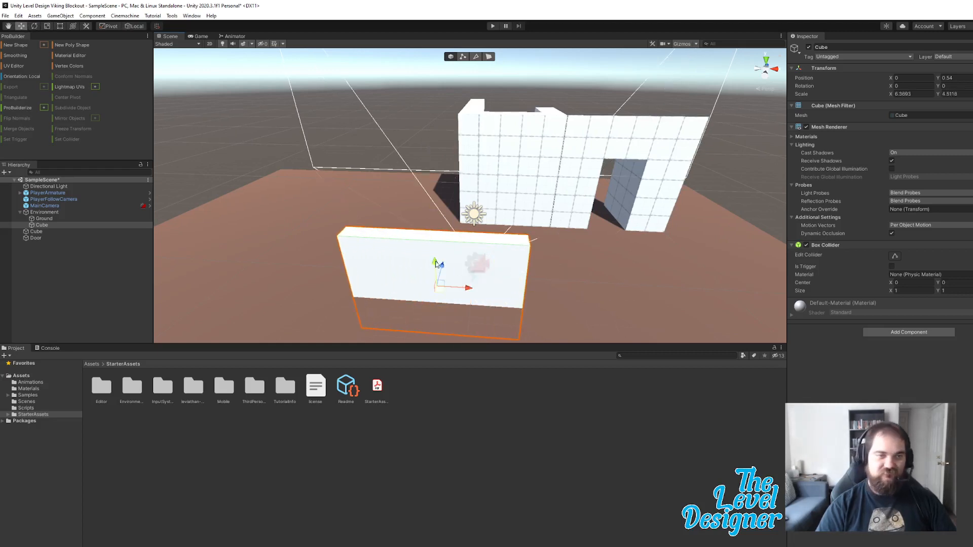
left_click_drag(436, 264, 463, 221)
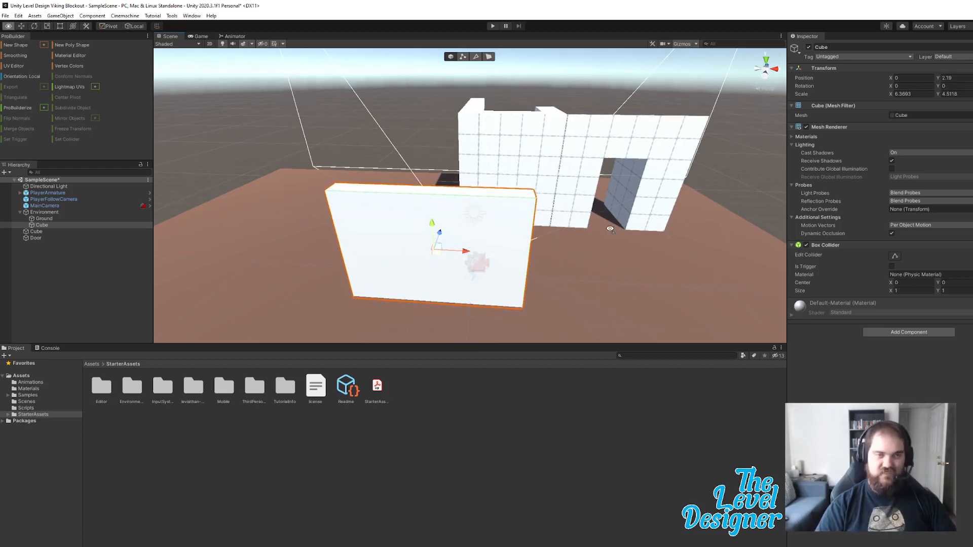
- Duplicate the plain wall, rotate the copy 90° about Y and move it to the first wall's end to form a corner
key("d")
mouse_move(610, 229)
right_mouse_down()
mouse_move(564, 226)
mouse_move(608, 230)
right_mouse_up()
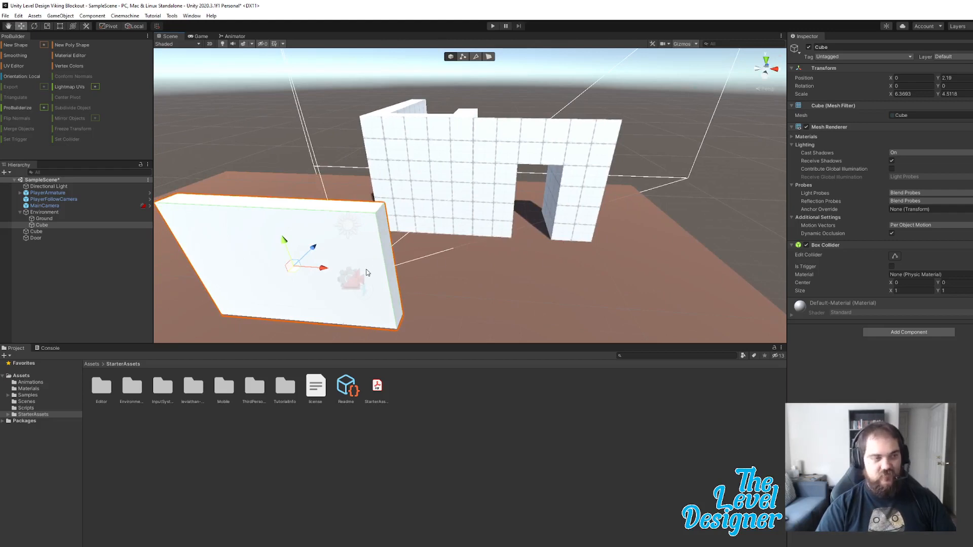
key("ctrl+d")
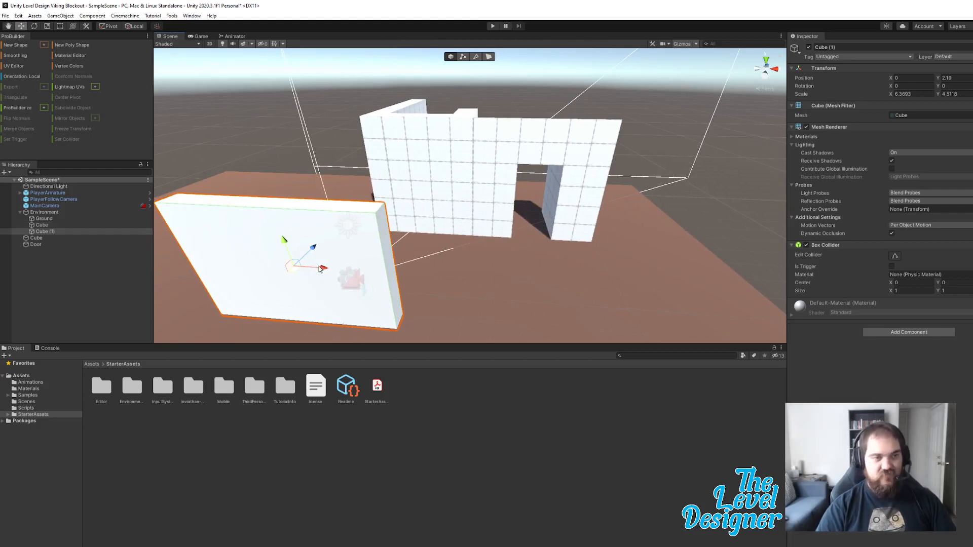
key("e")
left_click_drag(318, 278, 215, 286, "ctrl")
key("w")
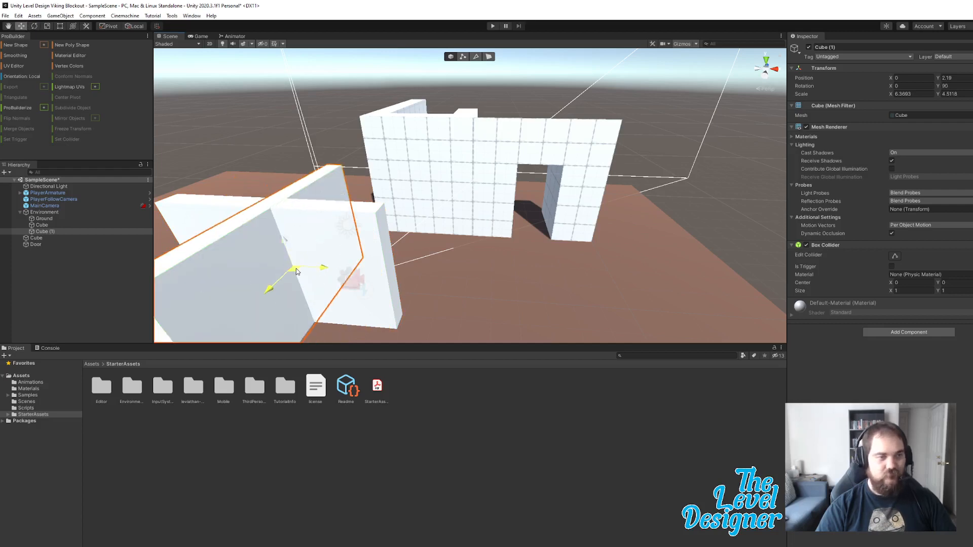
left_click_drag(295, 273, 282, 220)
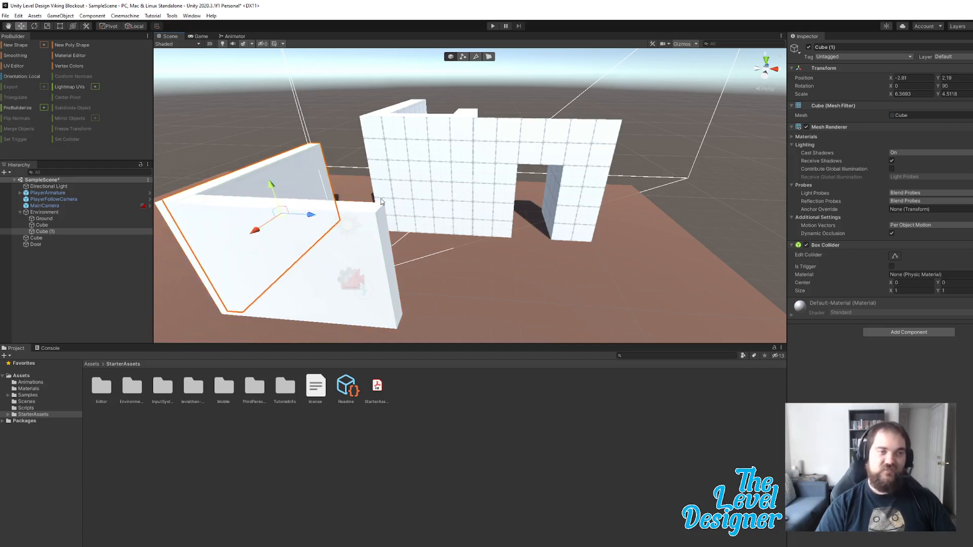
- Compare the plain cube walls with the ProBuilder wall and door by selecting them in turn and viewing them together
mouse_move(433, 183)
right_mouse_down()
mouse_move(443, 178)
mouse_move(365, 187)
mouse_move(436, 184)
right_mouse_up()
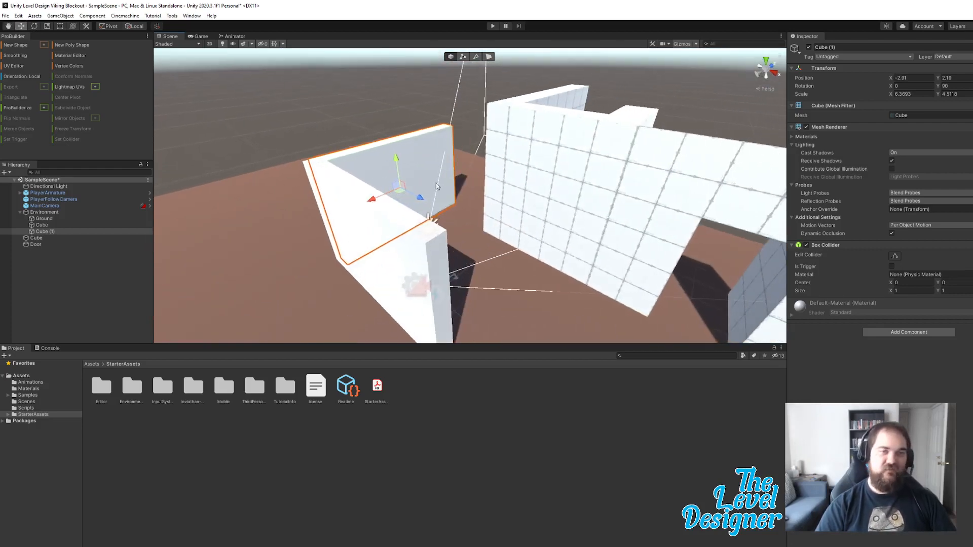
left_click(497, 152)
right_click_drag(608, 208, 667, 227)
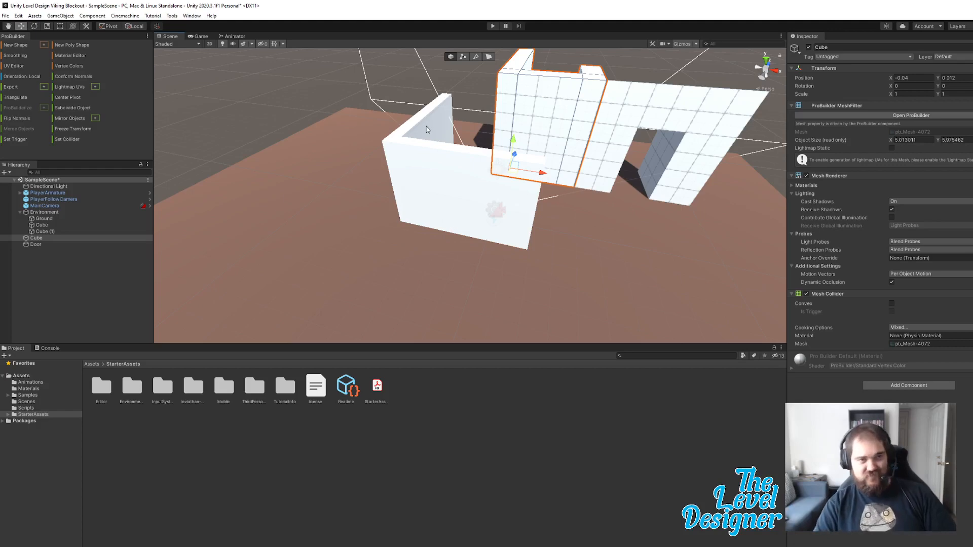
right_click_drag(427, 126, 380, 109)
key("d")
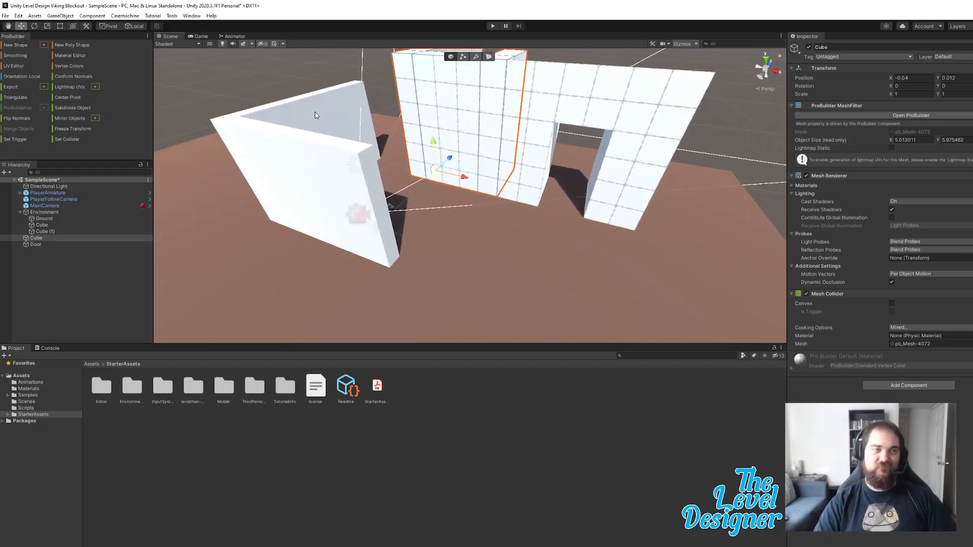
left_click(325, 153)
left_click(341, 214)
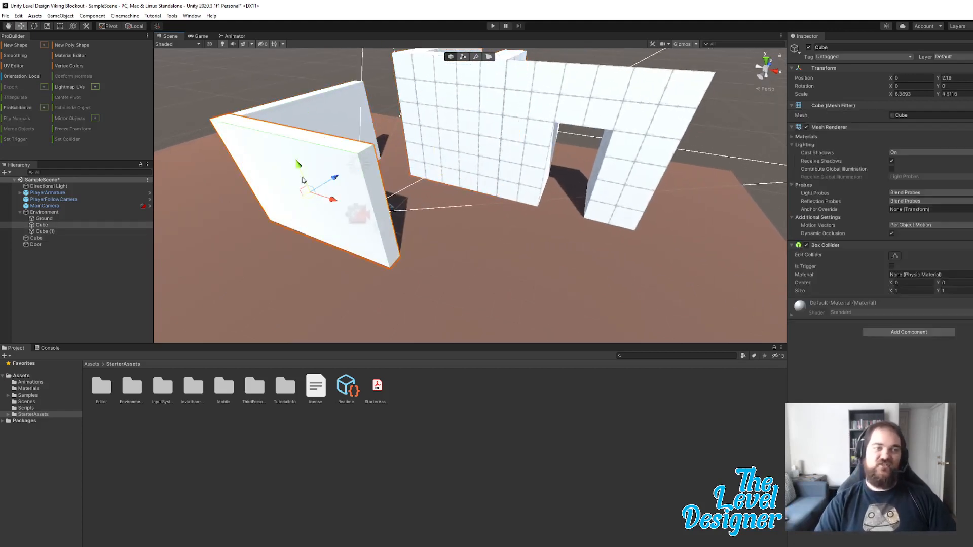
left_click(305, 110)
left_click(435, 112)
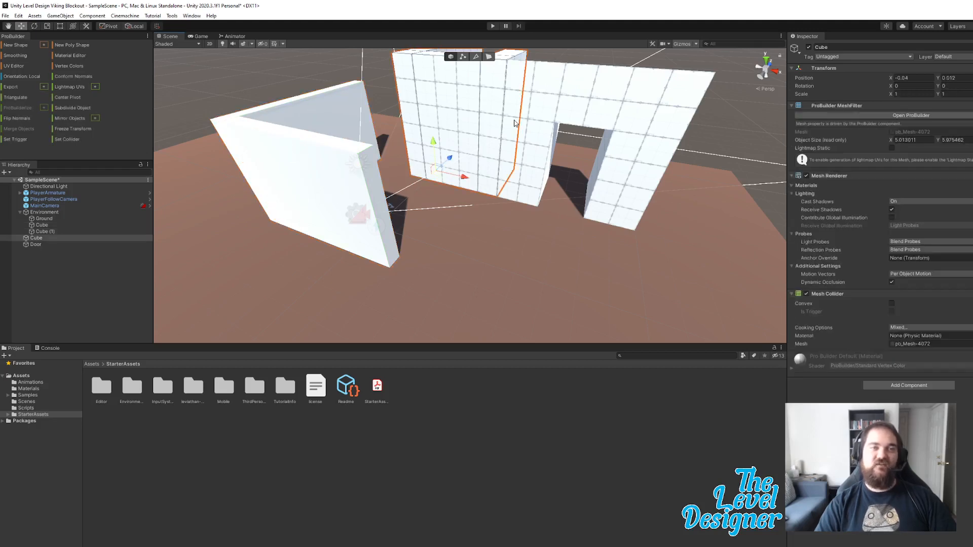
left_click(548, 99)
right_click_drag(603, 162, 609, 146)
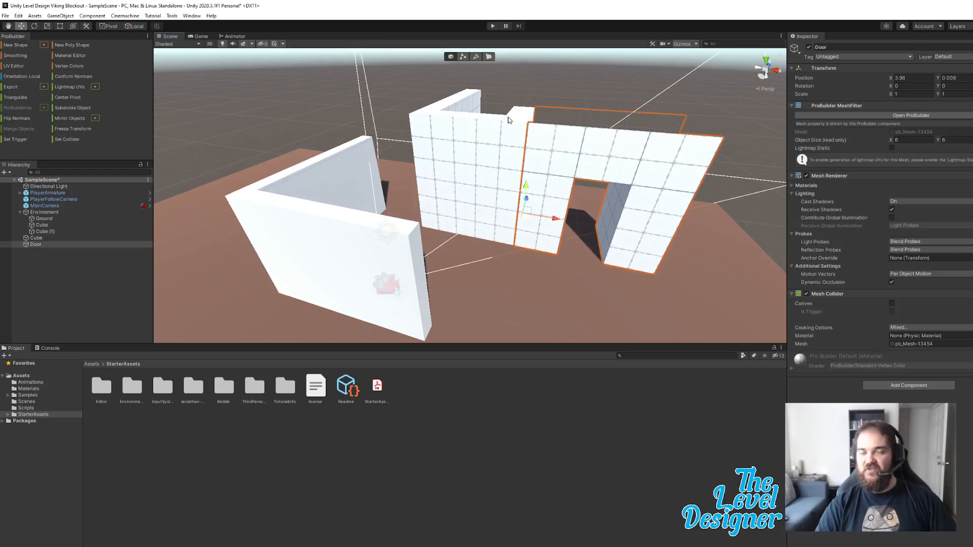
mouse_move(587, 117)
right_mouse_down()
mouse_move(601, 123)
mouse_move(590, 131)
right_mouse_up()
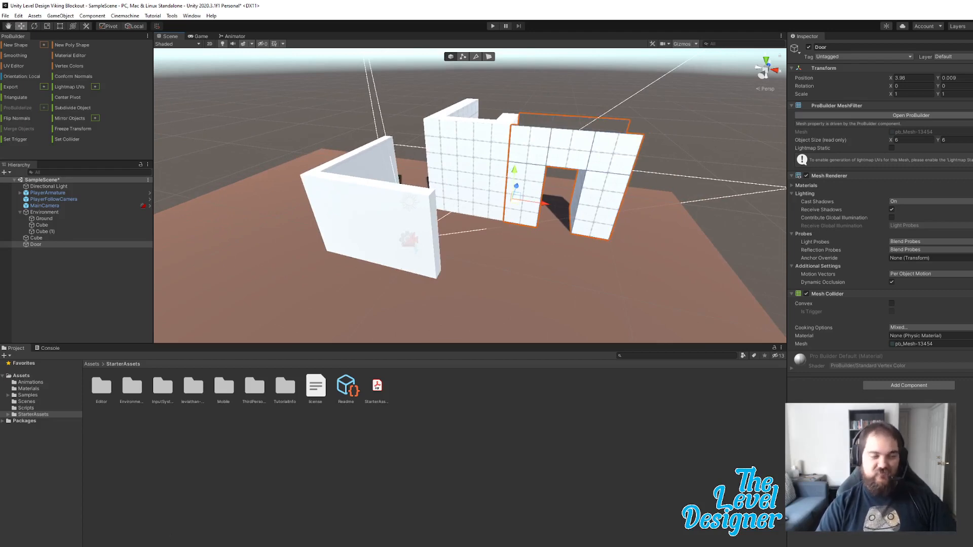
- Search Windows for "blocktober", open BlocktoberPlans.docx in WordPad and place its window over the Unity scene
key("super")
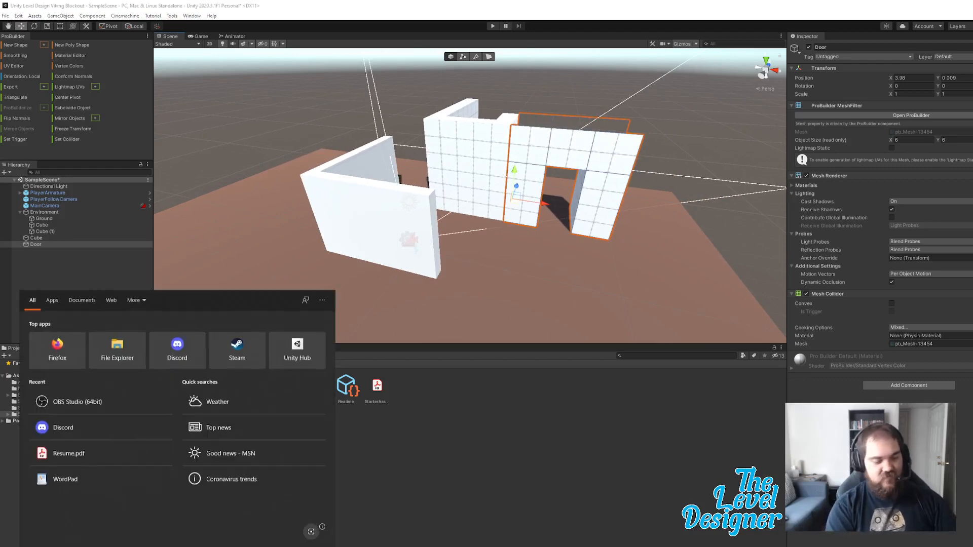
type("block")
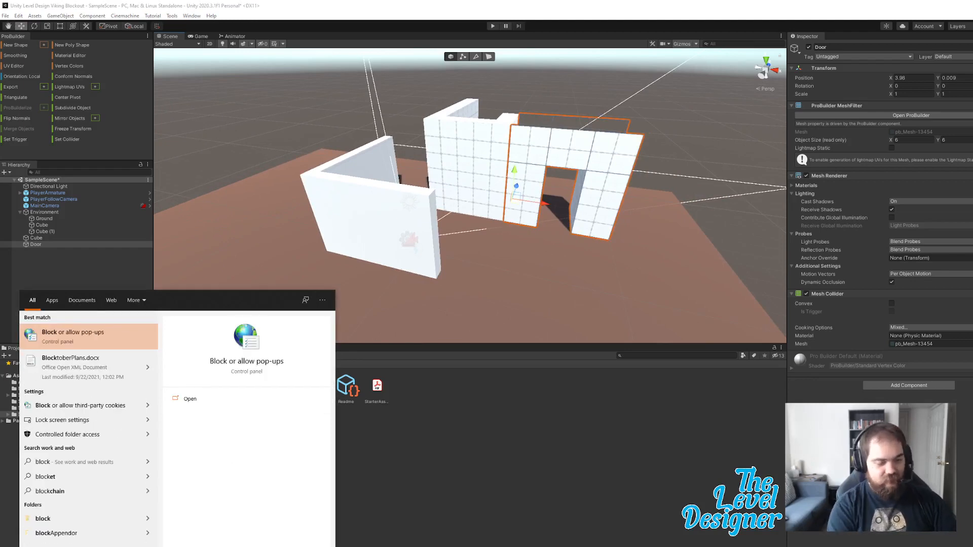
type("tober")
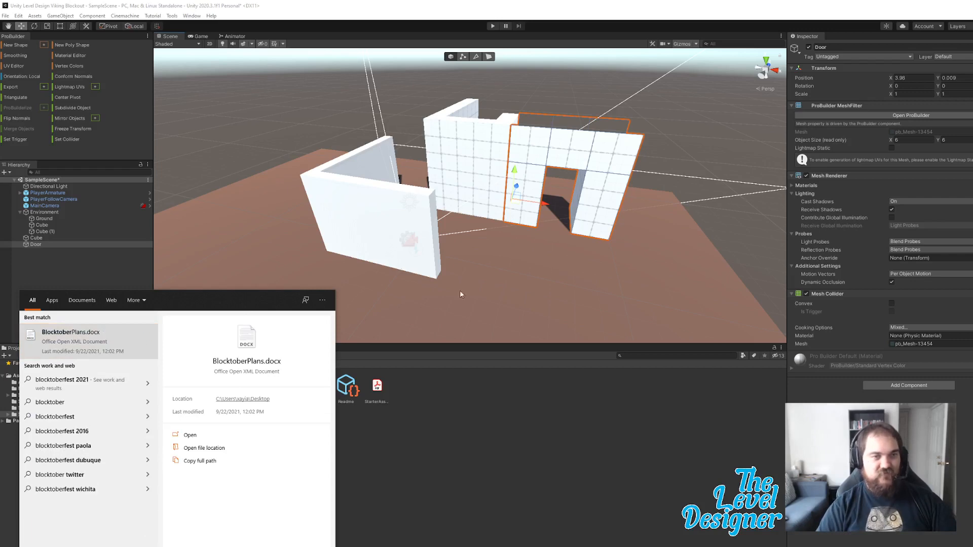
key("Return")
left_click_drag(972, 116, 583, 44)
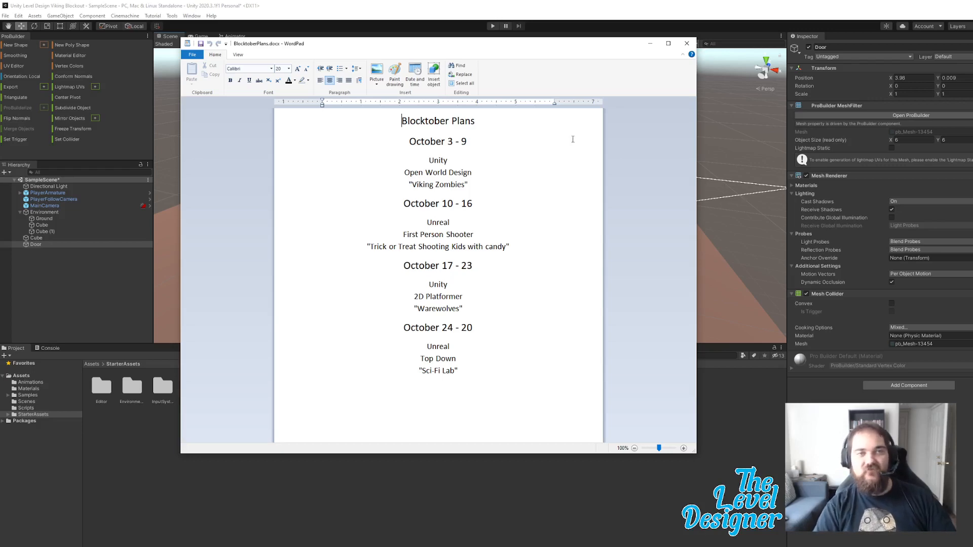
- Move the WordPad plans window off the Unity scene and start play mode
left_click_drag(575, 44, 972, 29)
left_click(640, 25)
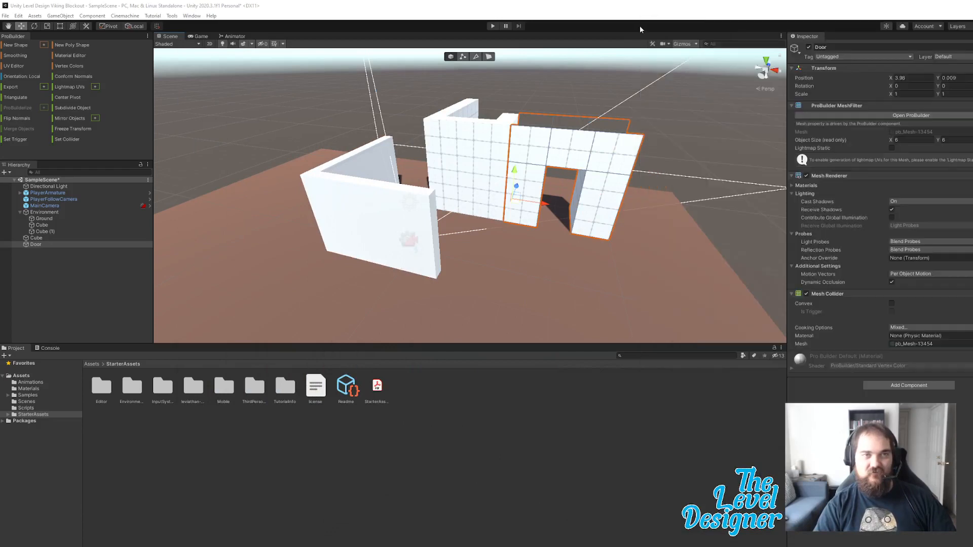
left_click(492, 26)
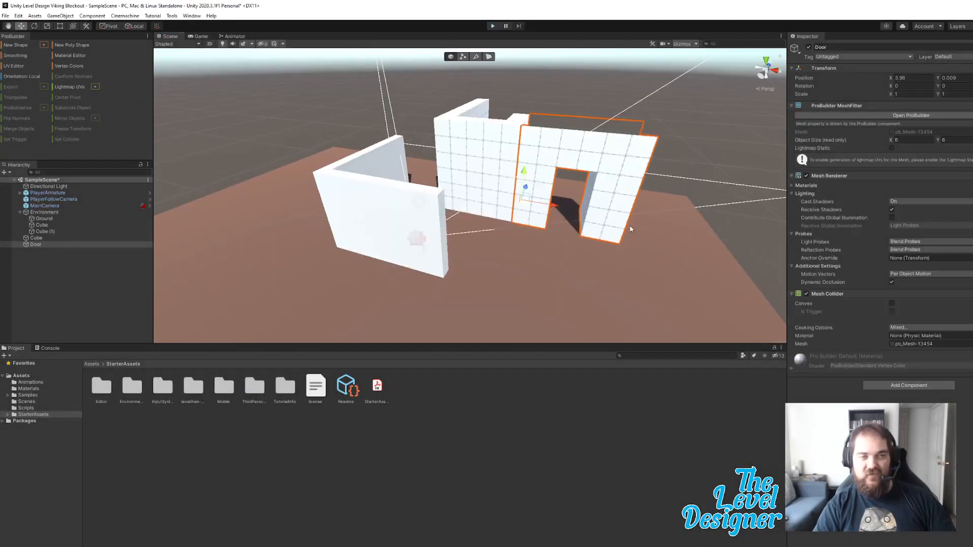
left_click(492, 26)
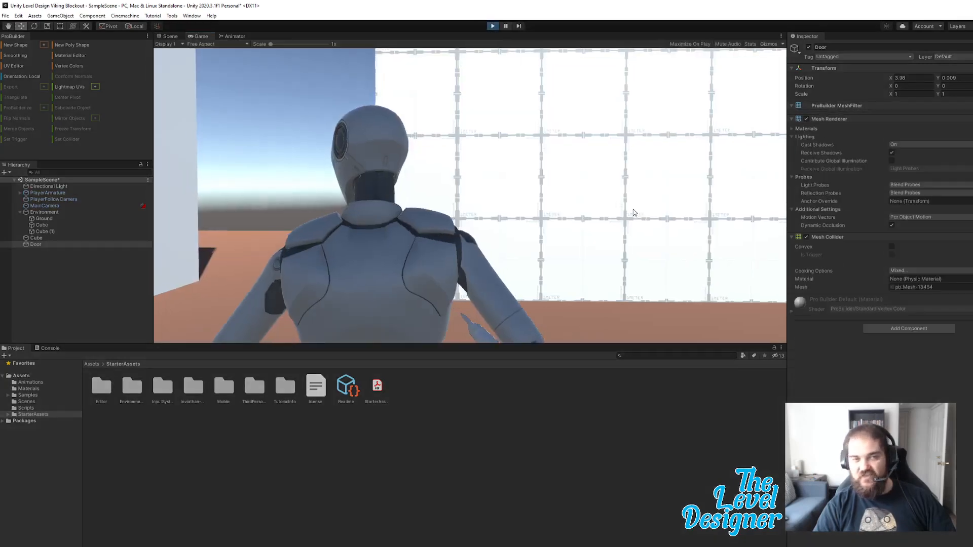
- Run the player character around the plain cube walls and the ProBuilder wall with the door to playtest the blockout
key("s")
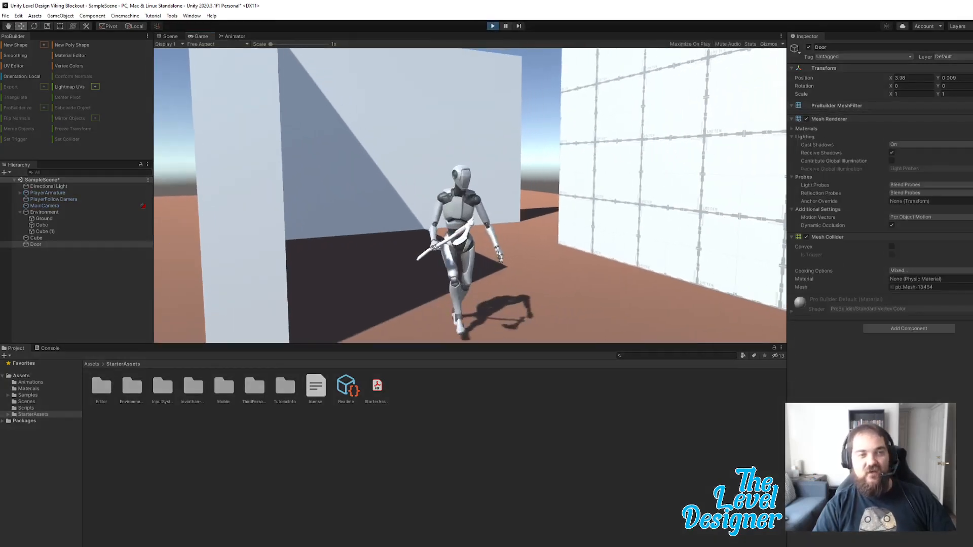
key("a")
key("d")
key("a")
key("s")
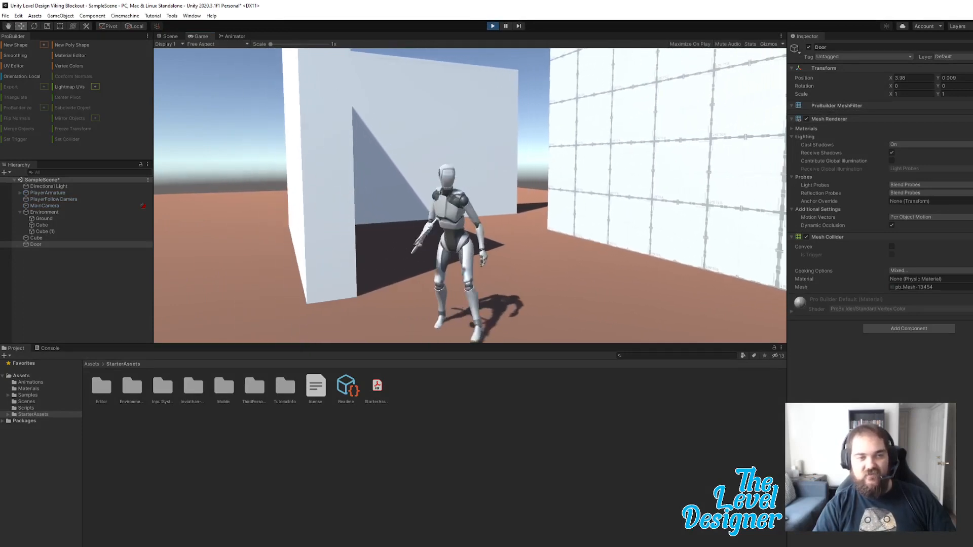
key("a")
key("d")
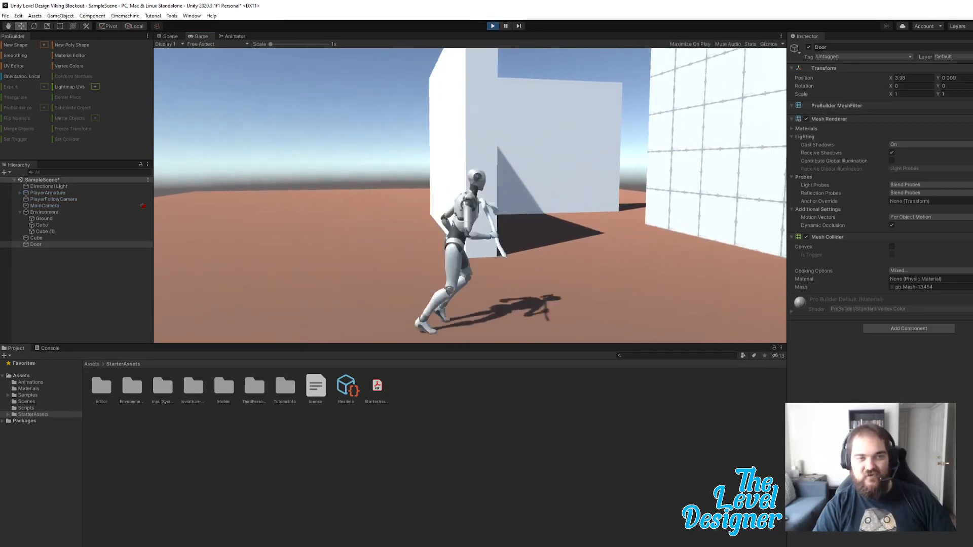
key("s")
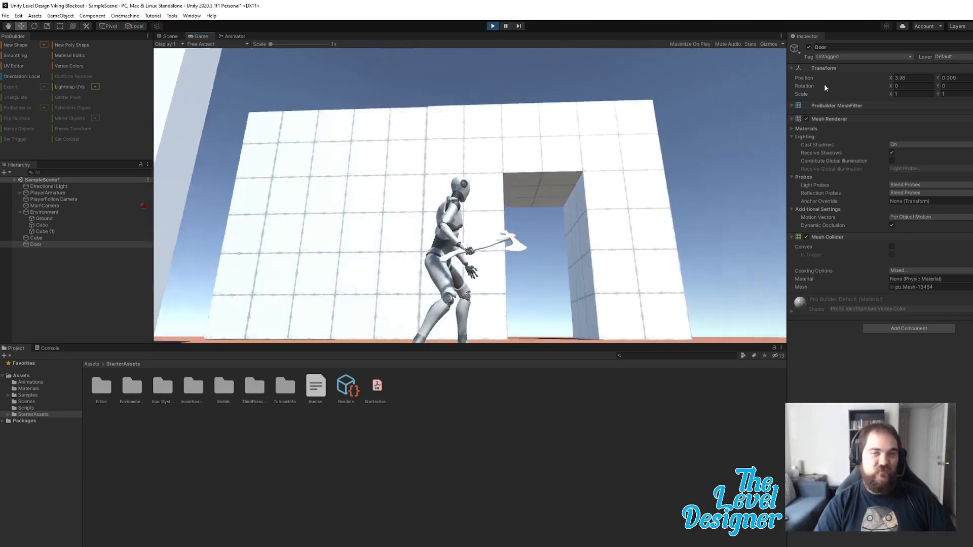
- Switch back to BlocktoberPlans.docx in WordPad and place its window over the running Unity game view
key("alt+Tab")
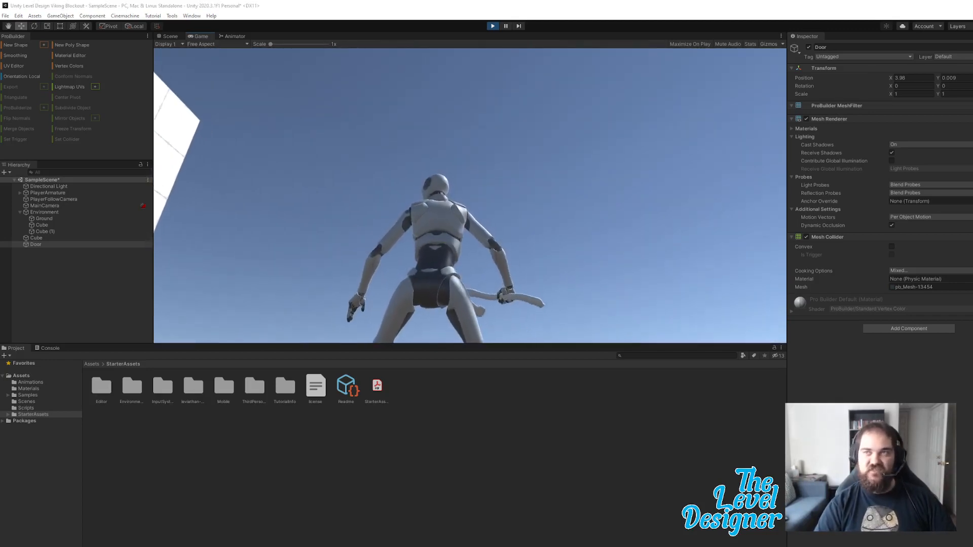
left_click_drag(972, 56, 365, 33)
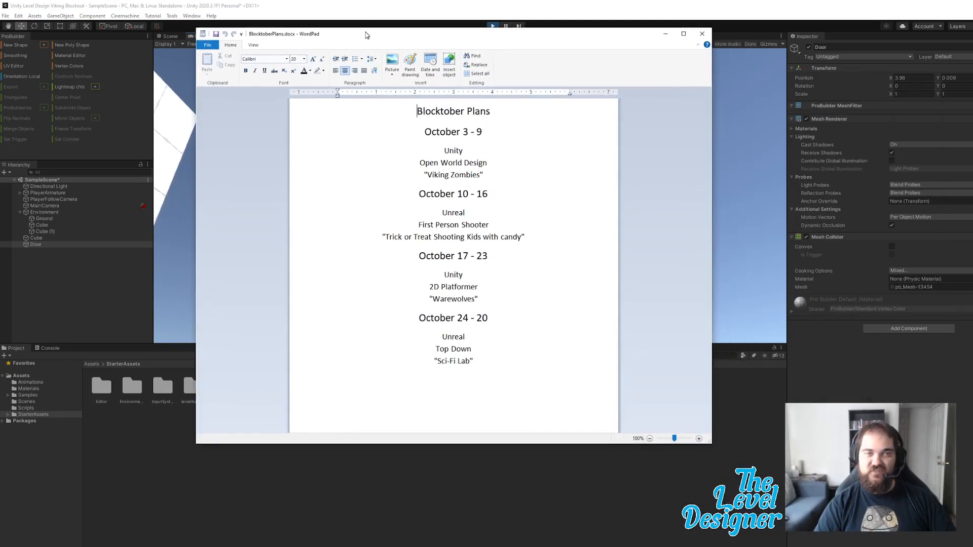